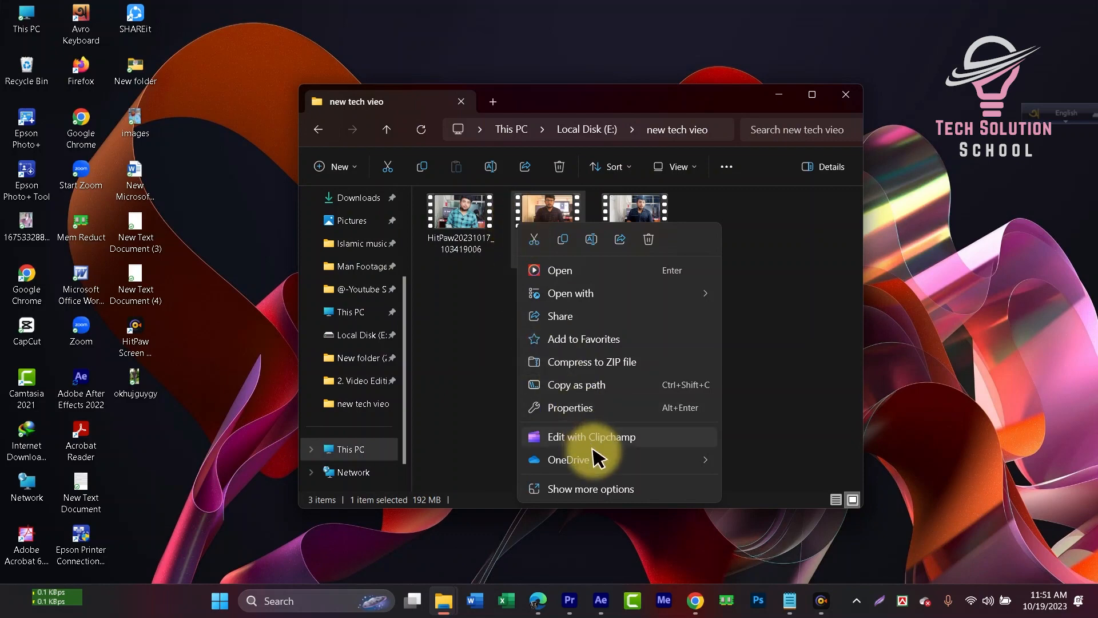
click(598, 489)
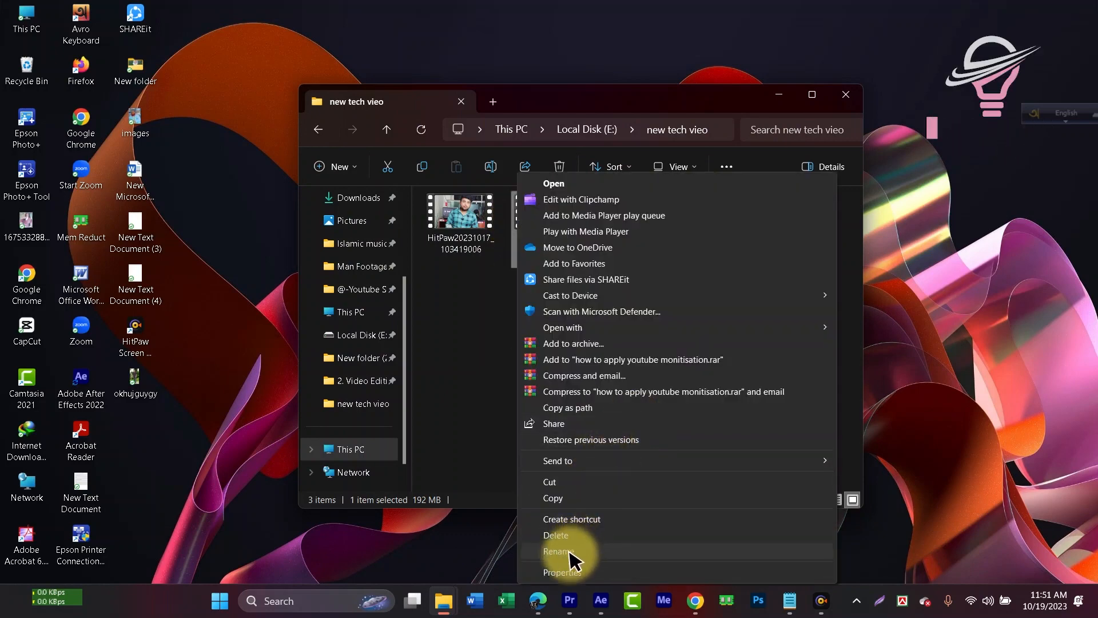
click(767, 578)
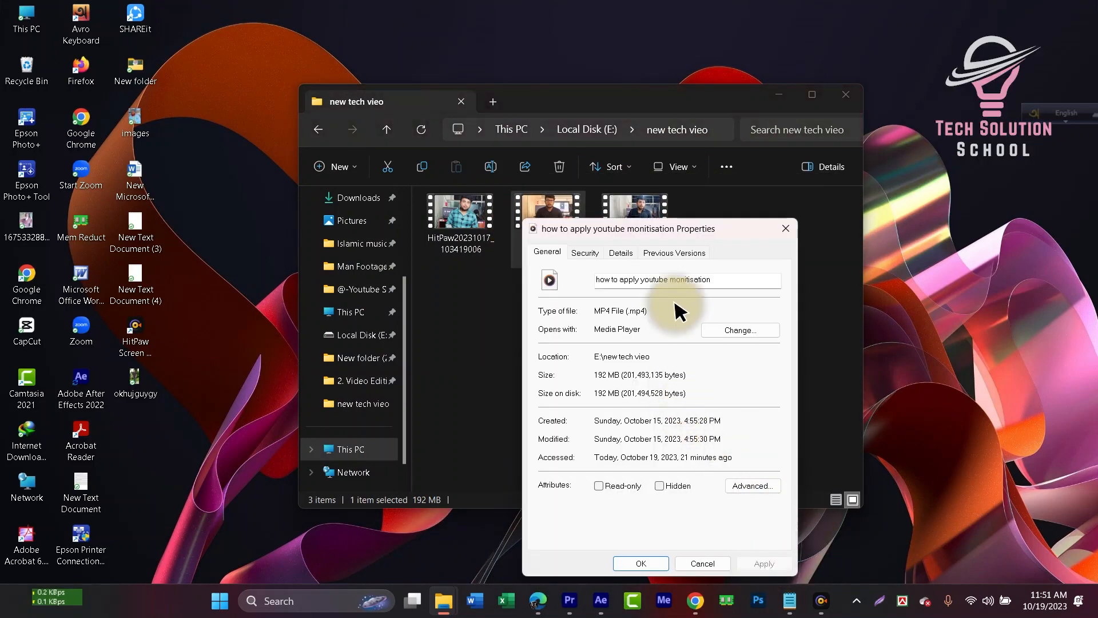
click(621, 252)
click(585, 253)
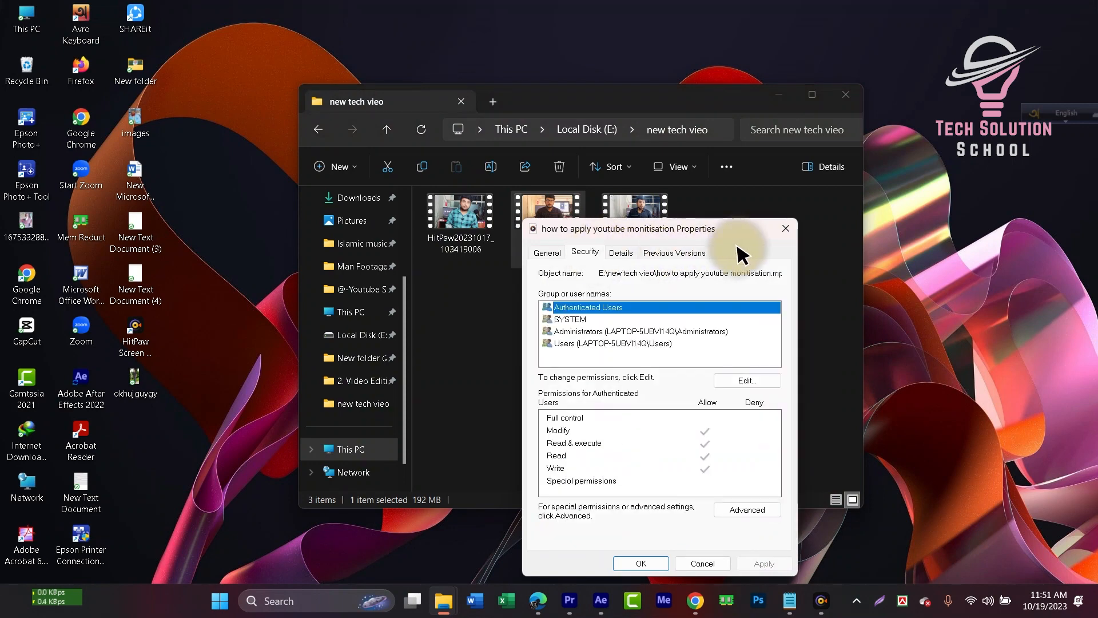
click(786, 229)
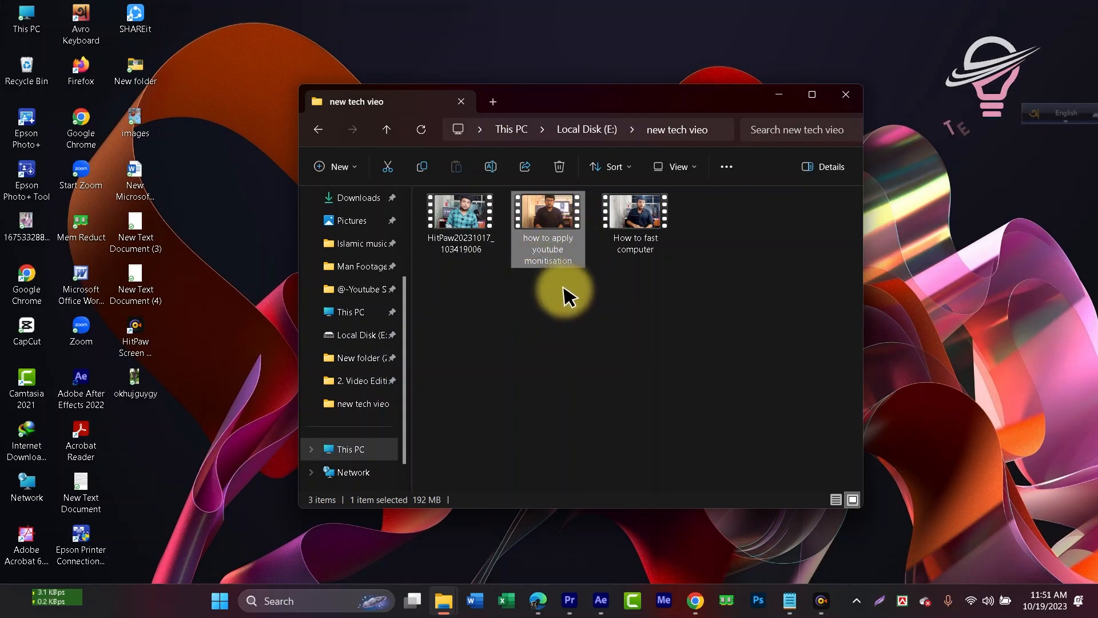
right_click(542, 245)
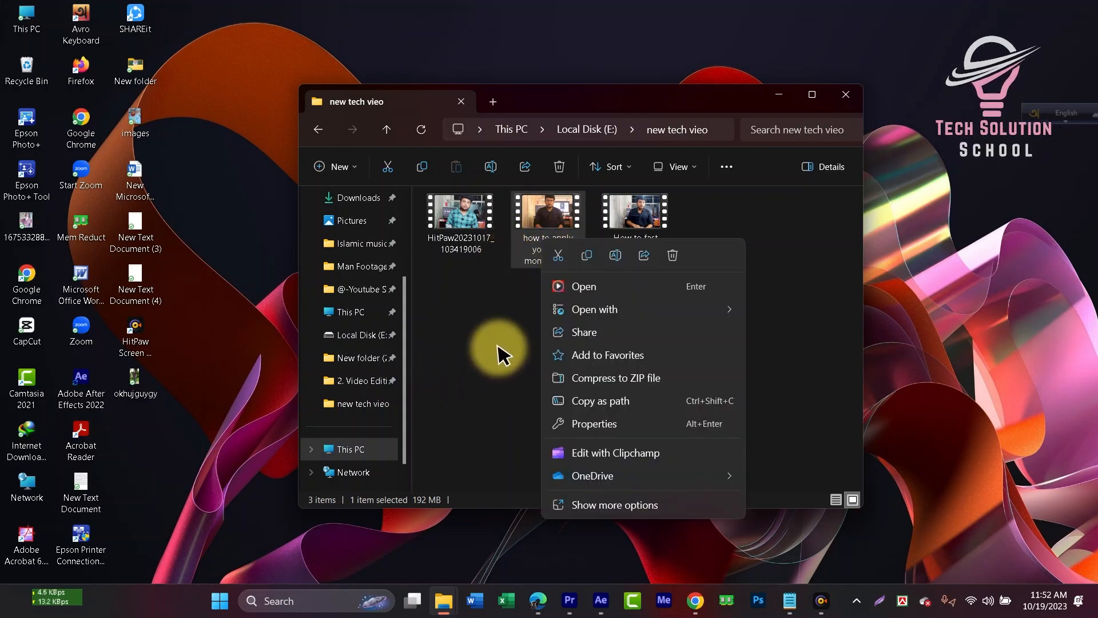
click(528, 229)
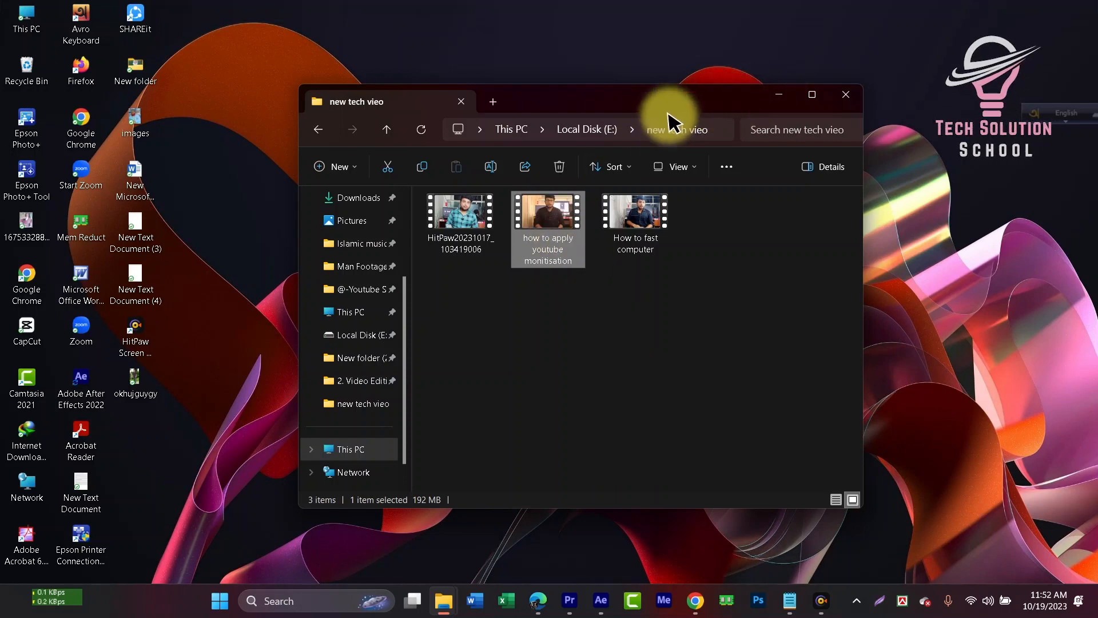
- Open the detailed properties of the "how to apply youtube monitisation" video file
mouse_move(551, 224)
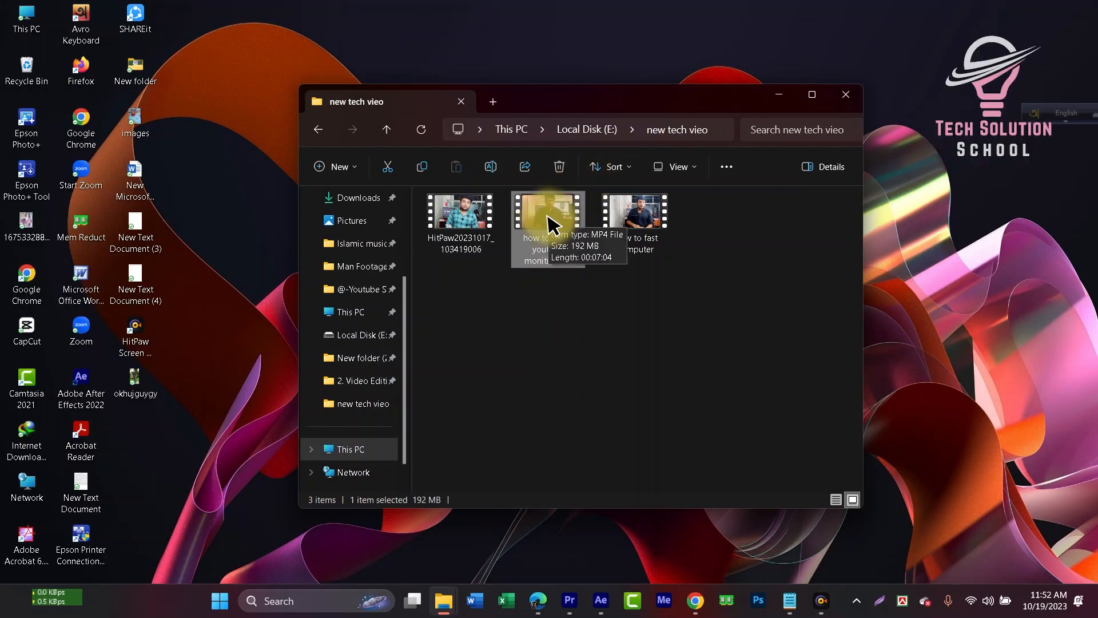
right_click(550, 224)
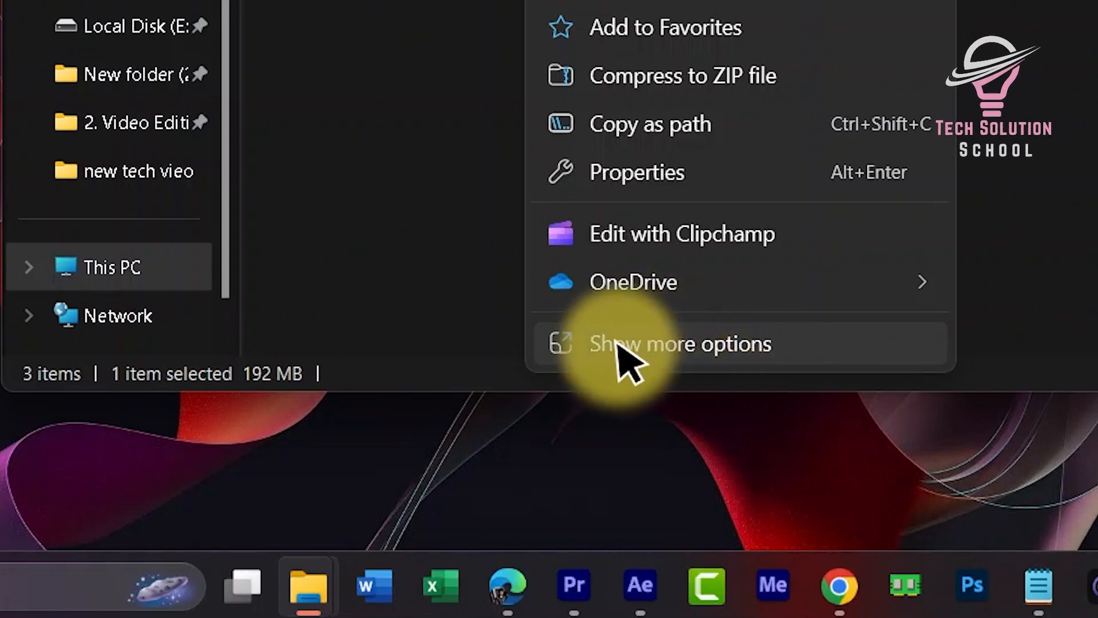
click(686, 346)
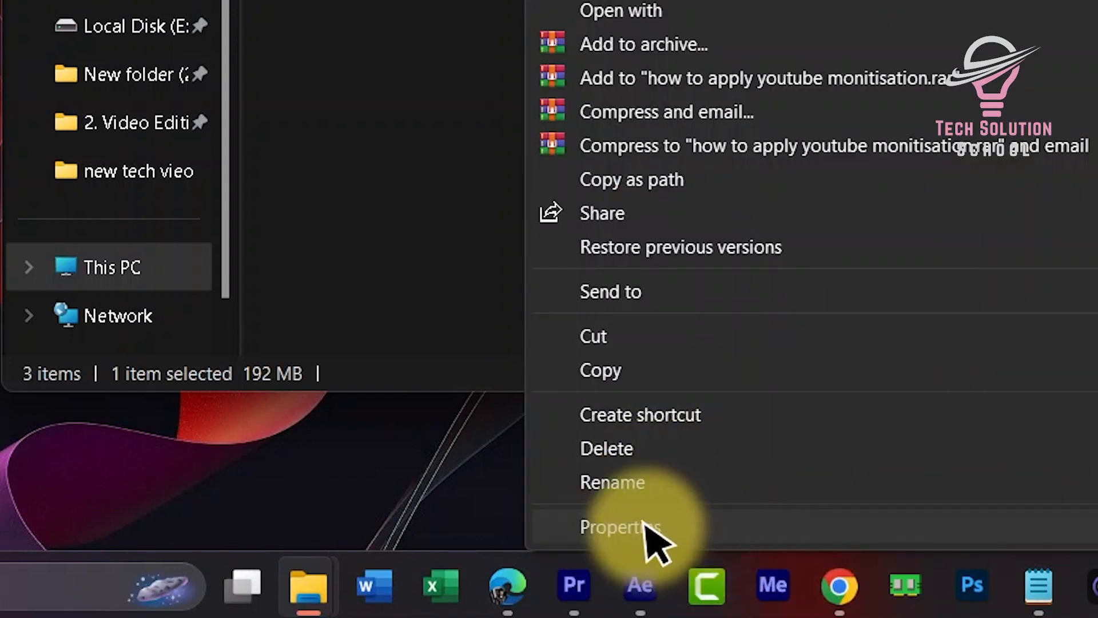
click(603, 520)
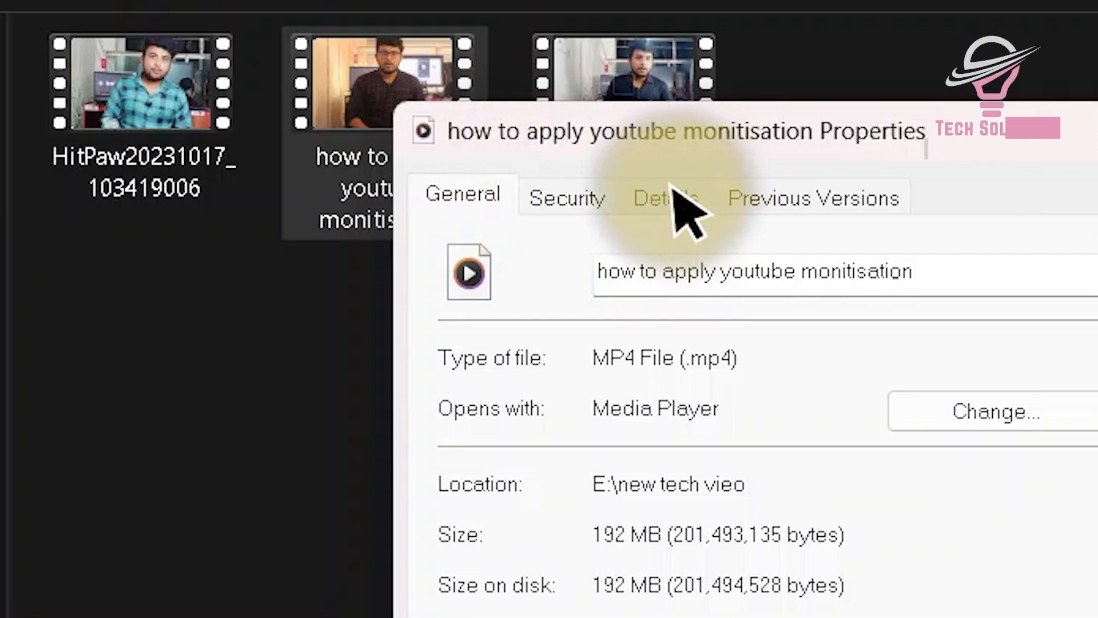
click(668, 188)
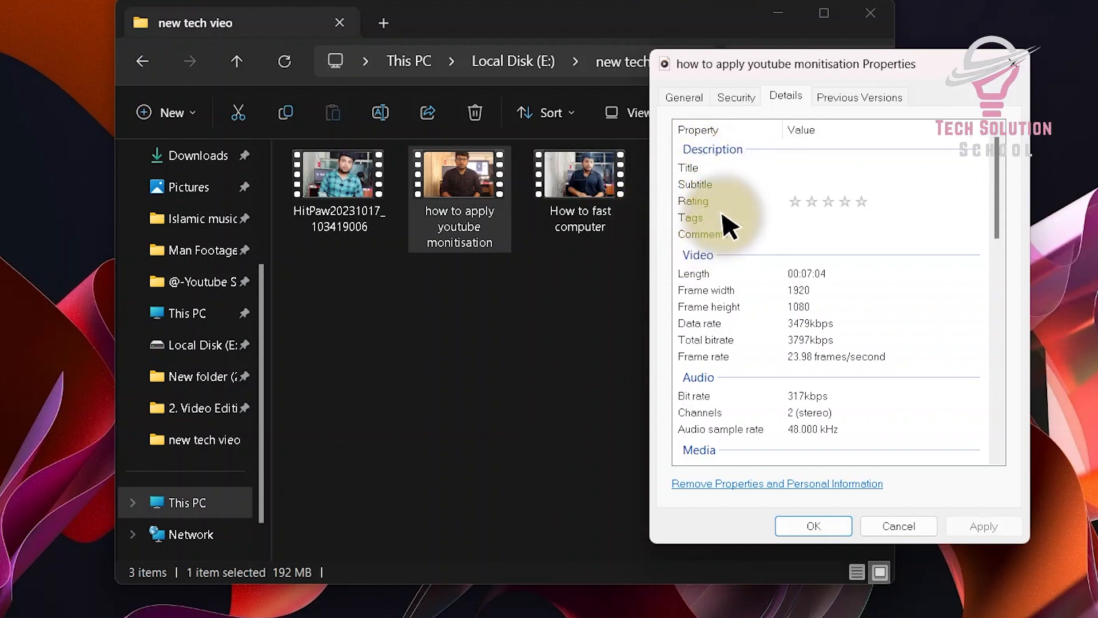
- Enter "how to apply youtube monitisation" as the video's Title property
scroll(829, 274, down, 4)
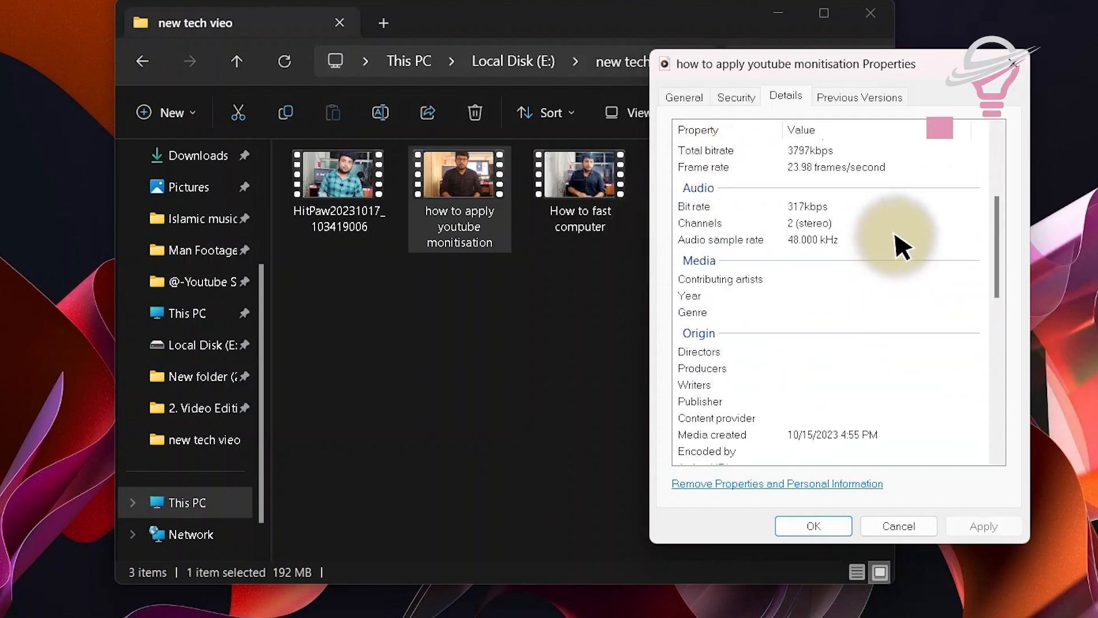
scroll(818, 282, up, 5)
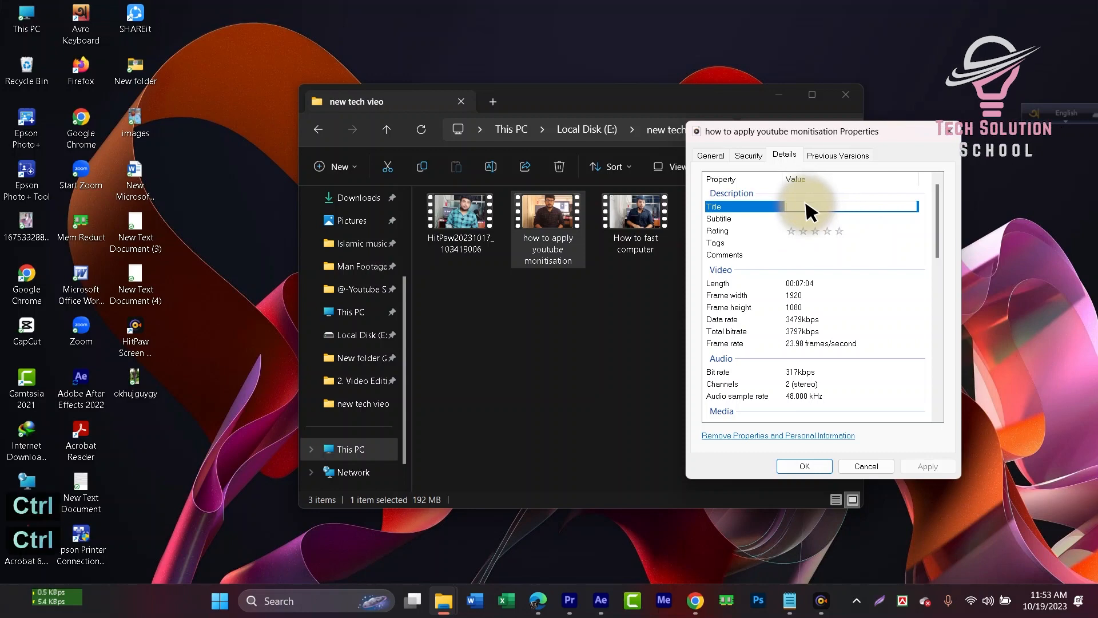
text(how to apply youtube monitisation)
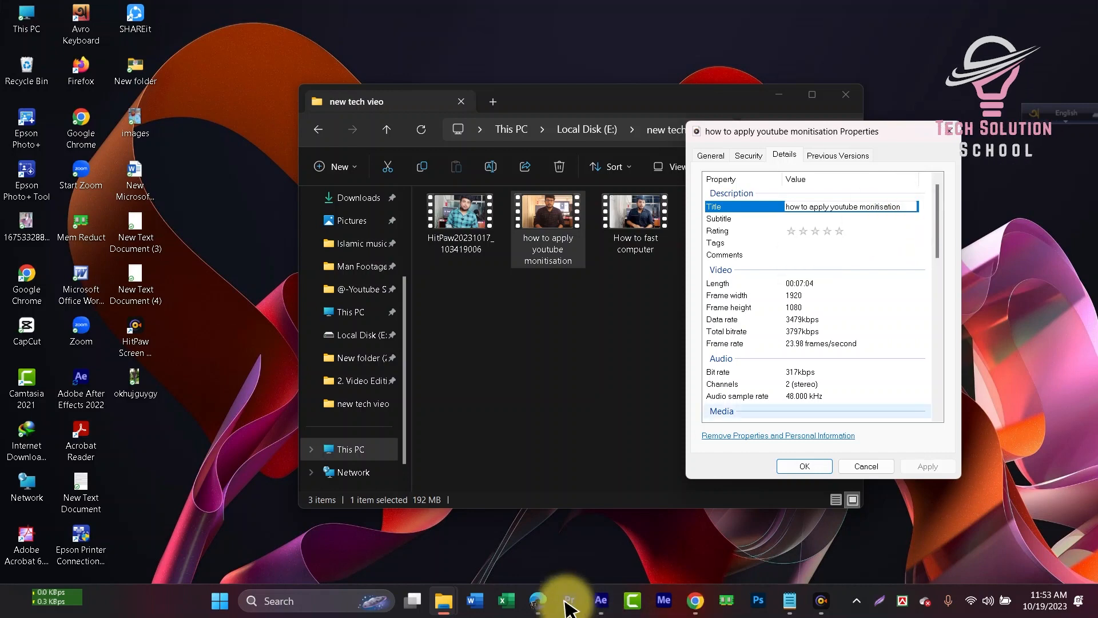
- Switch to Chrome, search Google in a new tab for "title generator for youtube", and open TunePocket's YouTube Title Generator
click(695, 599)
click(922, 12)
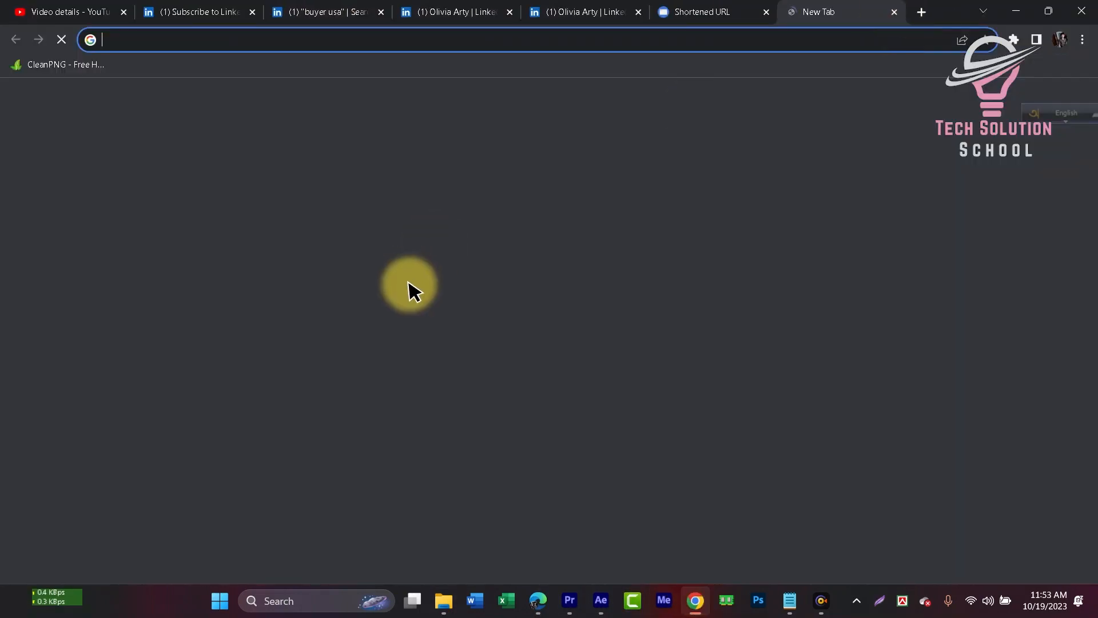
click(498, 312)
text(ti)
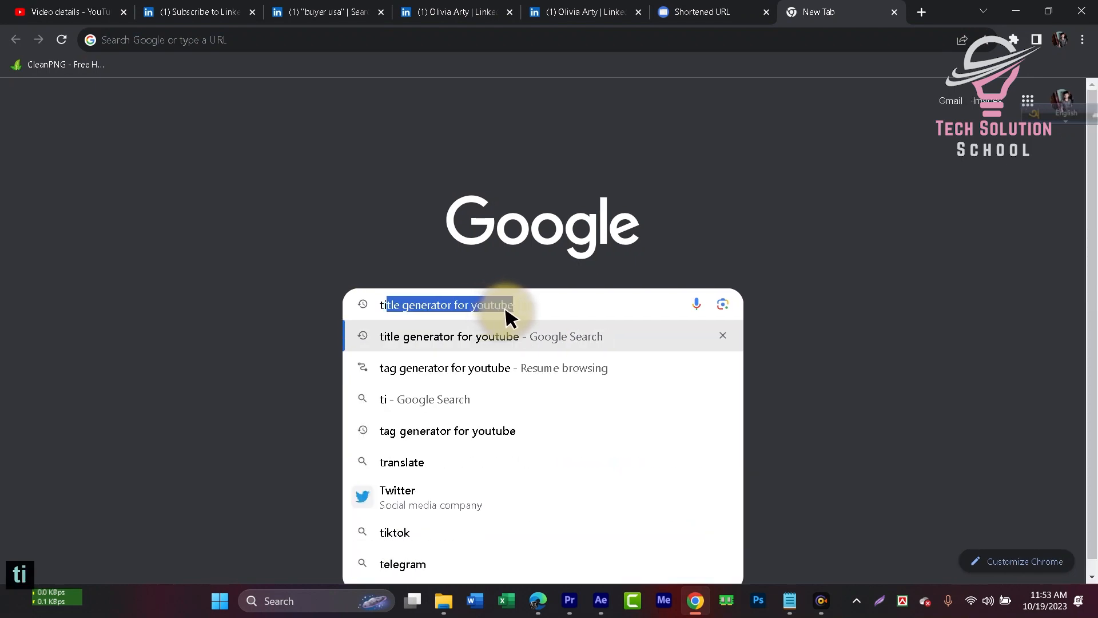
text(tle)
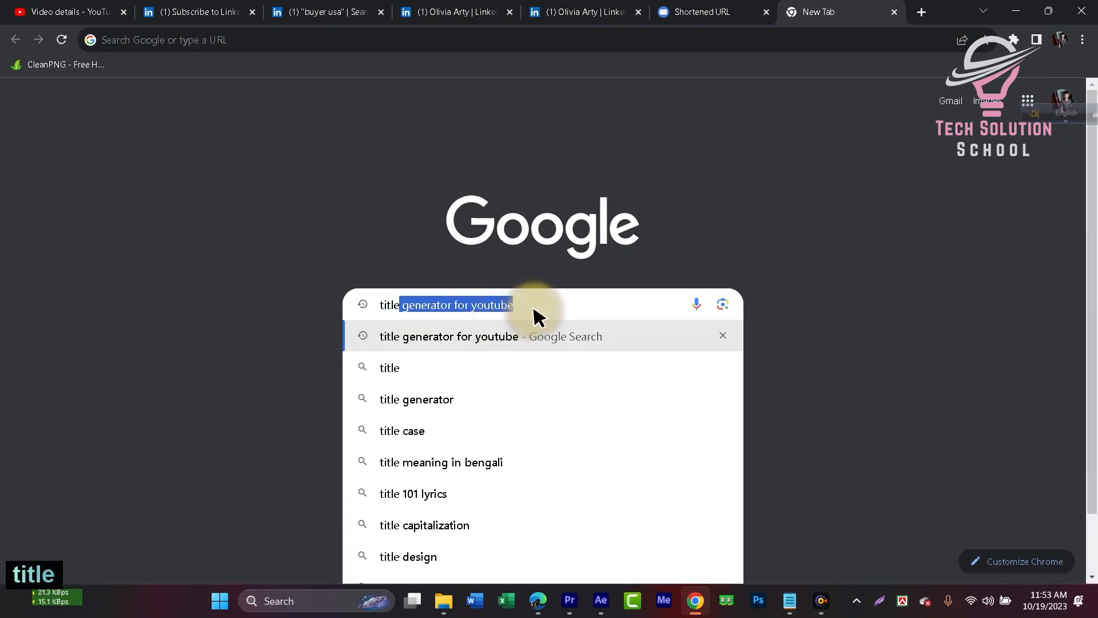
click(433, 343)
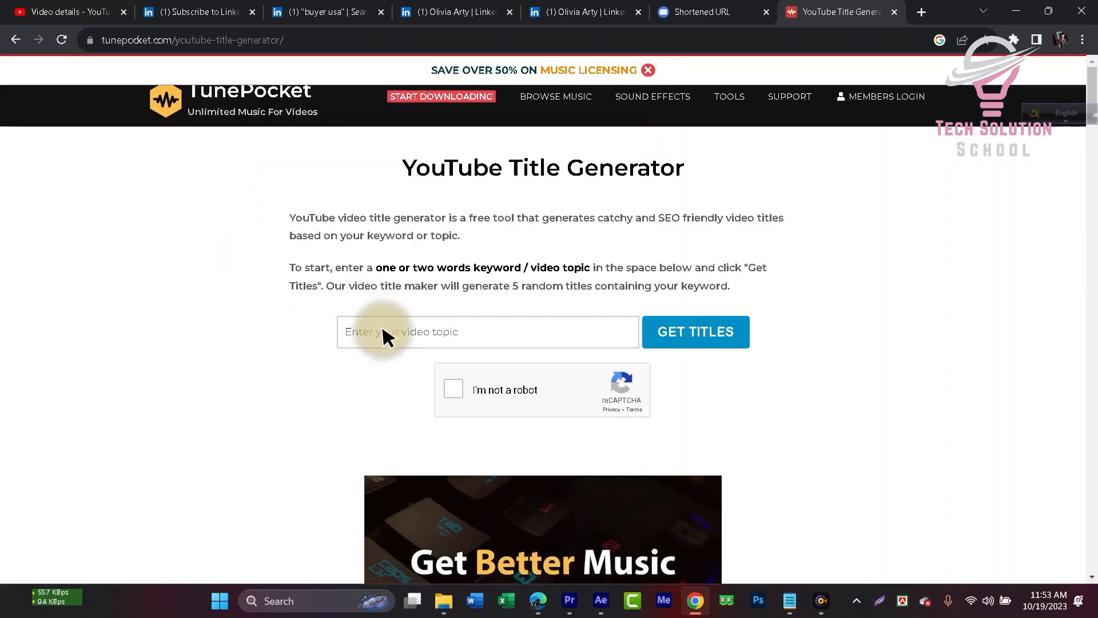
- Generate two batches of title ideas for "how to apply youtube monitisation" on TunePocket, completing the robot check
click(383, 334)
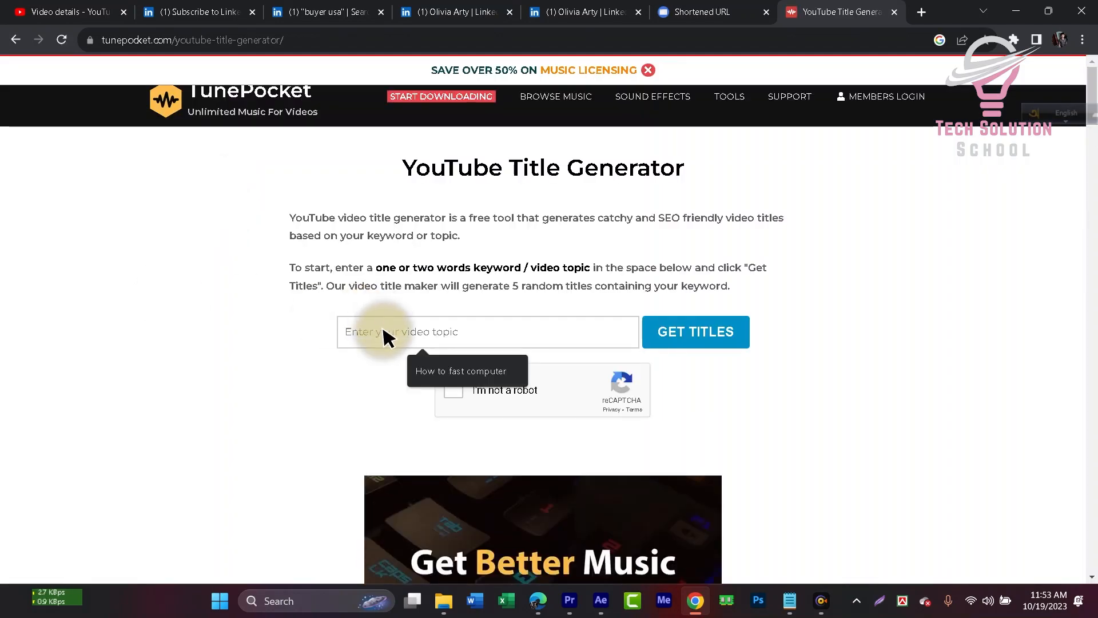
text(how to apply youtube monitisation)
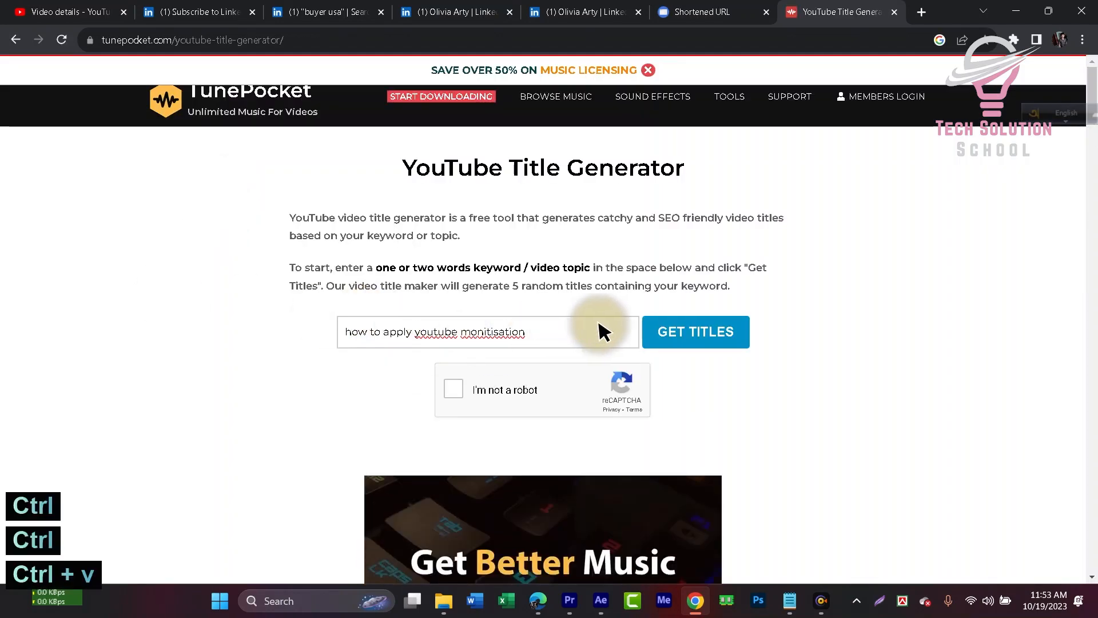
click(681, 339)
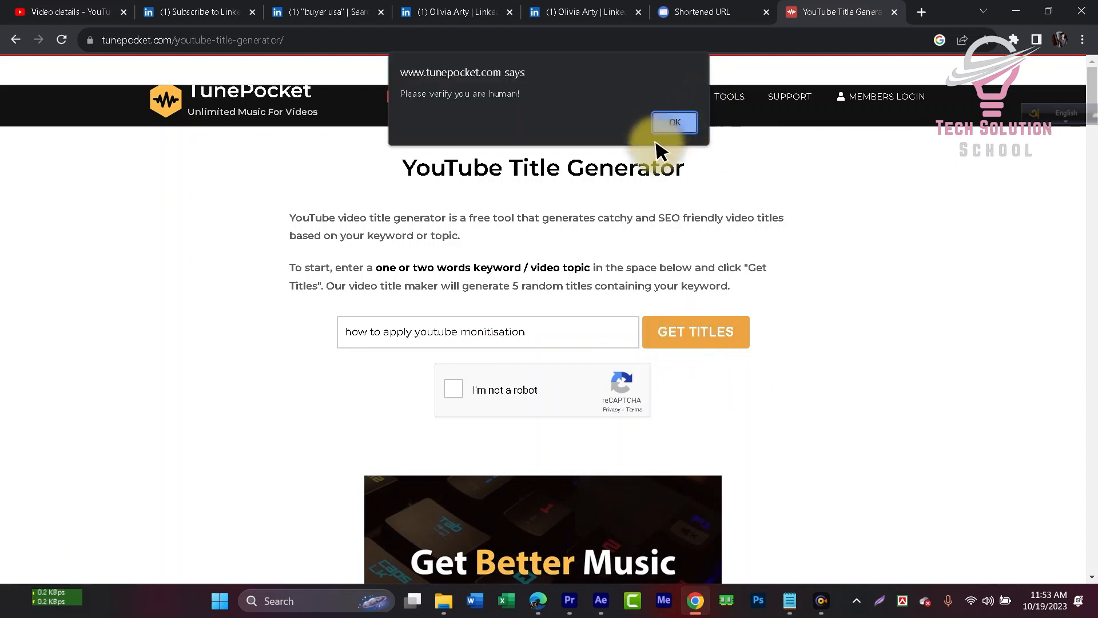
click(670, 125)
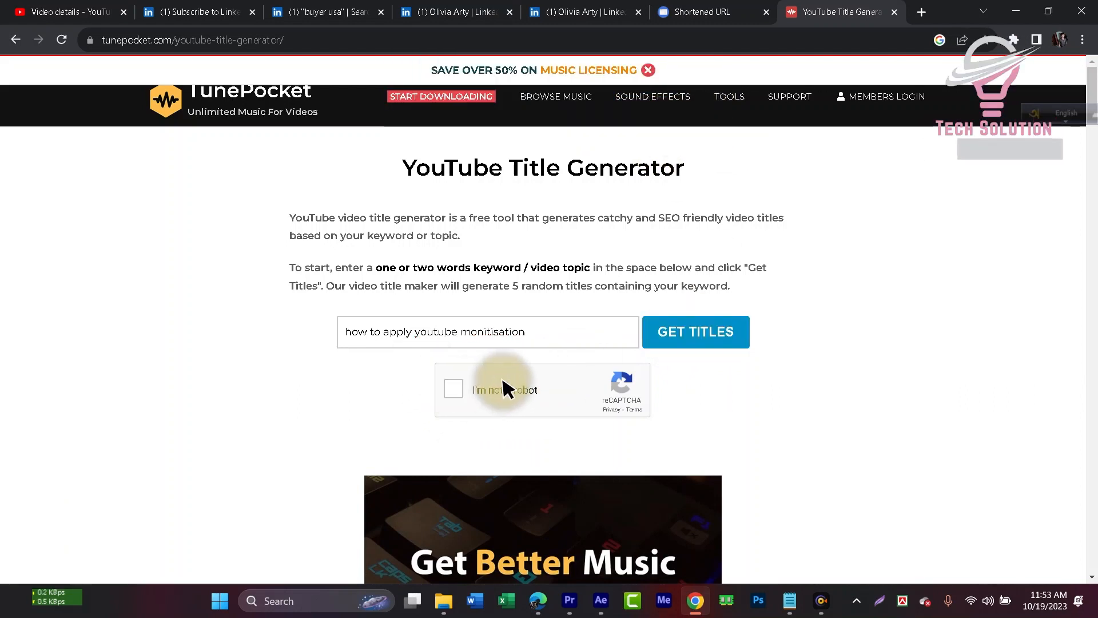
click(455, 394)
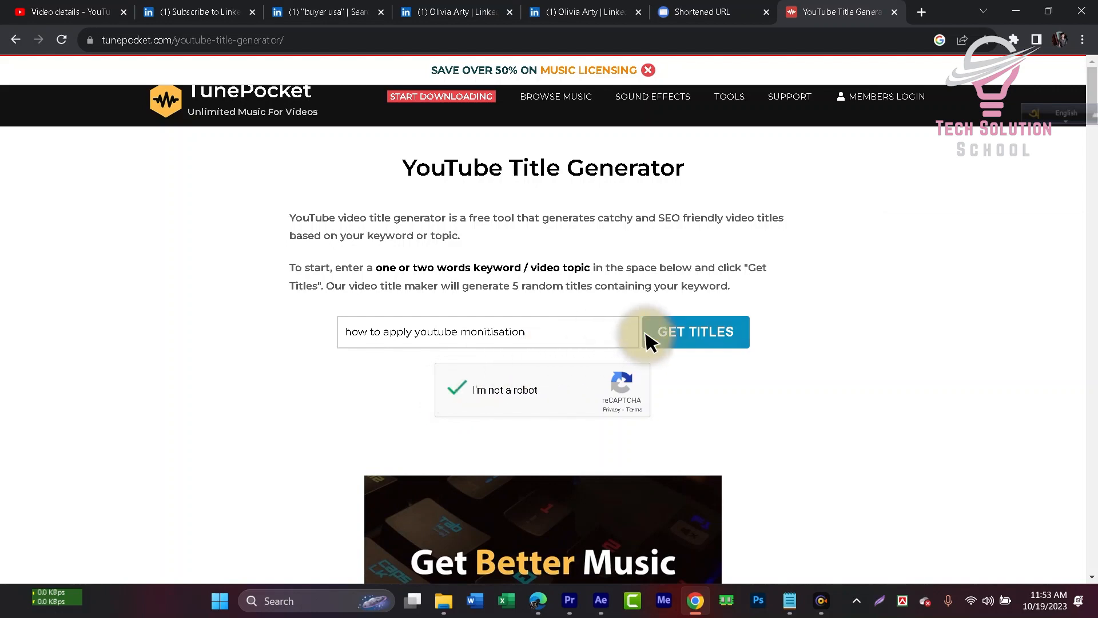
click(686, 334)
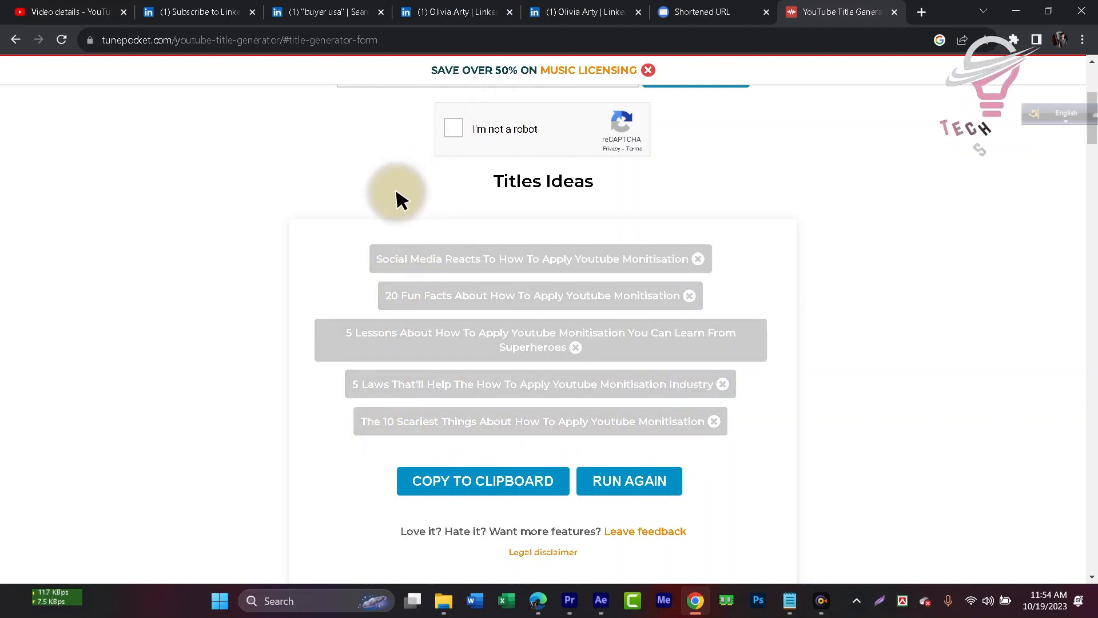
click(615, 490)
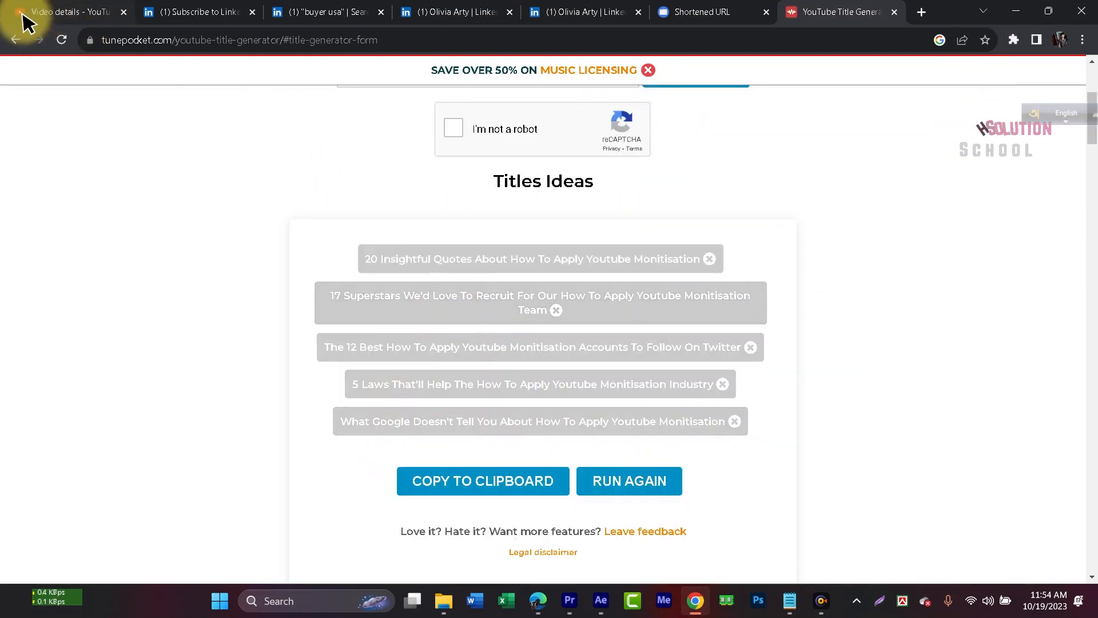
- Return to the search results, open vidIQ's AI YouTube Video Title Generator, and generate titles for "how to apply youtube monitisation"
click(15, 40)
click(15, 40)
click(15, 40)
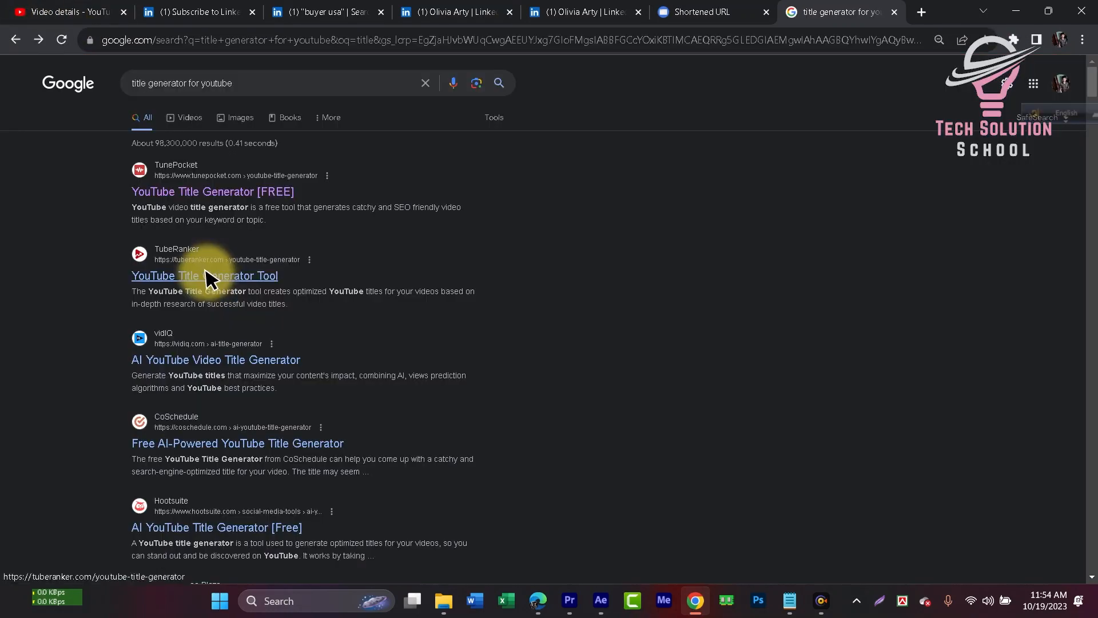
click(209, 361)
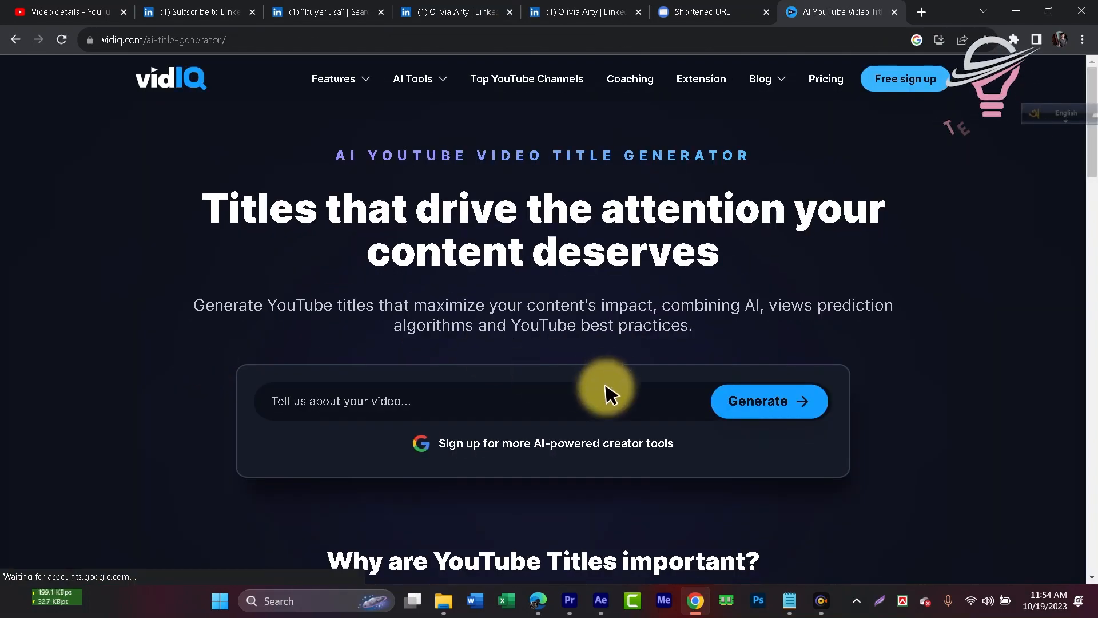
click(473, 408)
text(how to apply youtube monitisation)
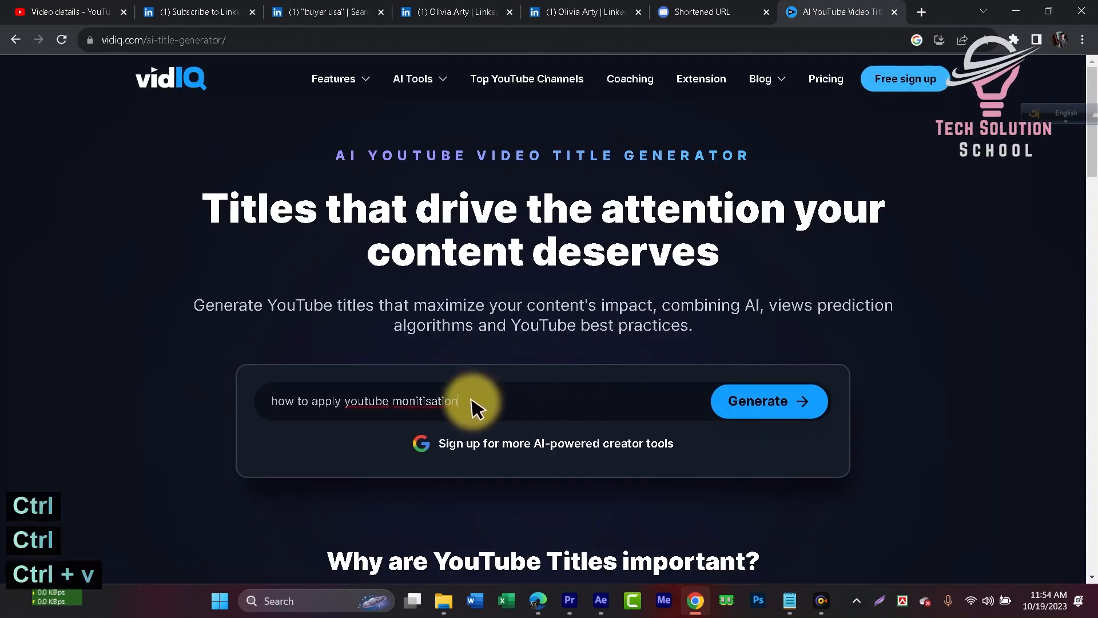
click(768, 407)
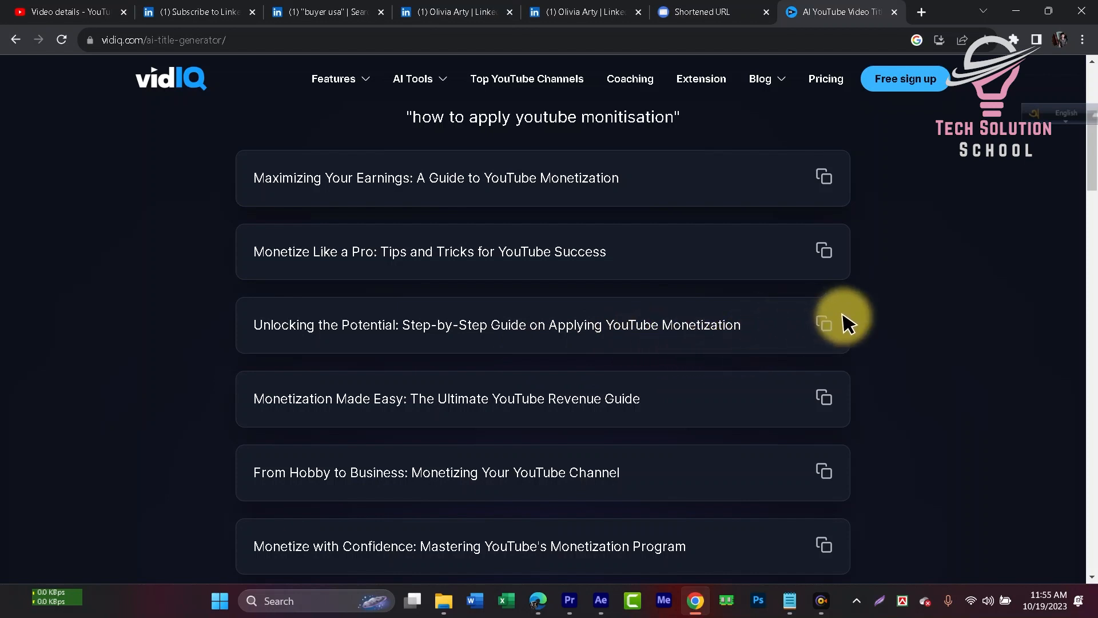
- Copy the vidIQ title "Unlocking the Potential: Step-by-Step Guide on Applying YouTube Monetization" and append it after a comma to the video's Title property
click(818, 324)
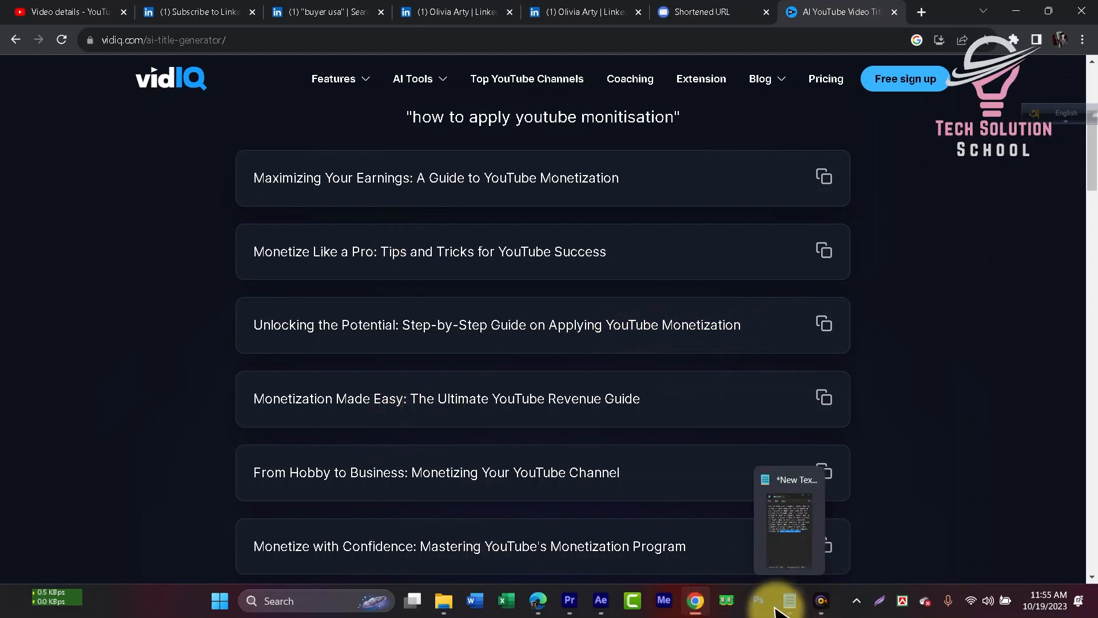
click(1017, 12)
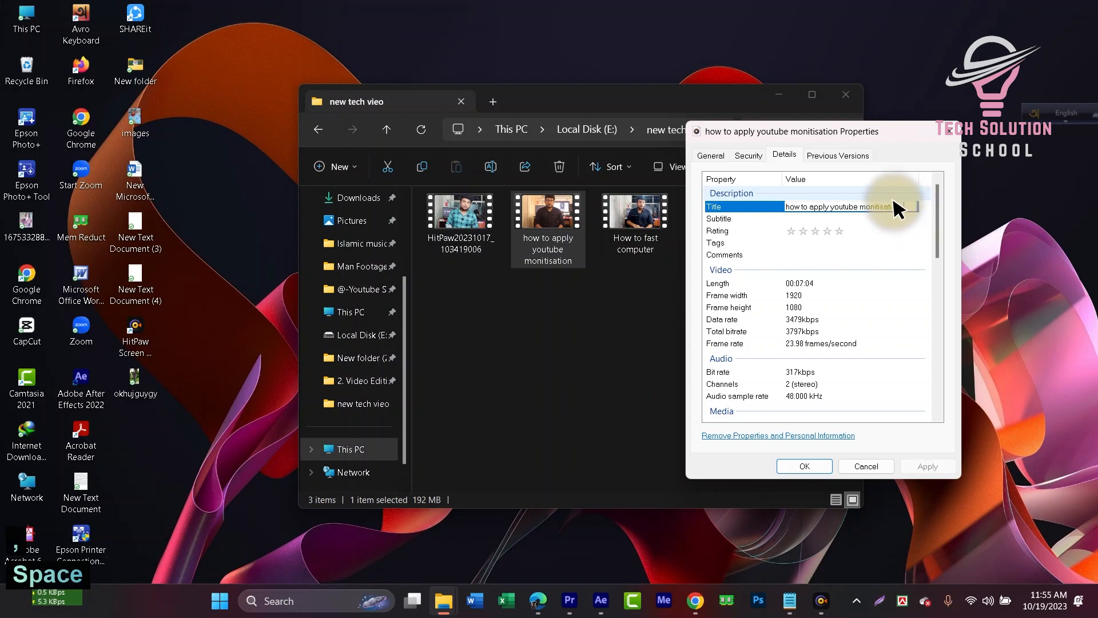
key(ctrl+a)
key(ctrl+v)
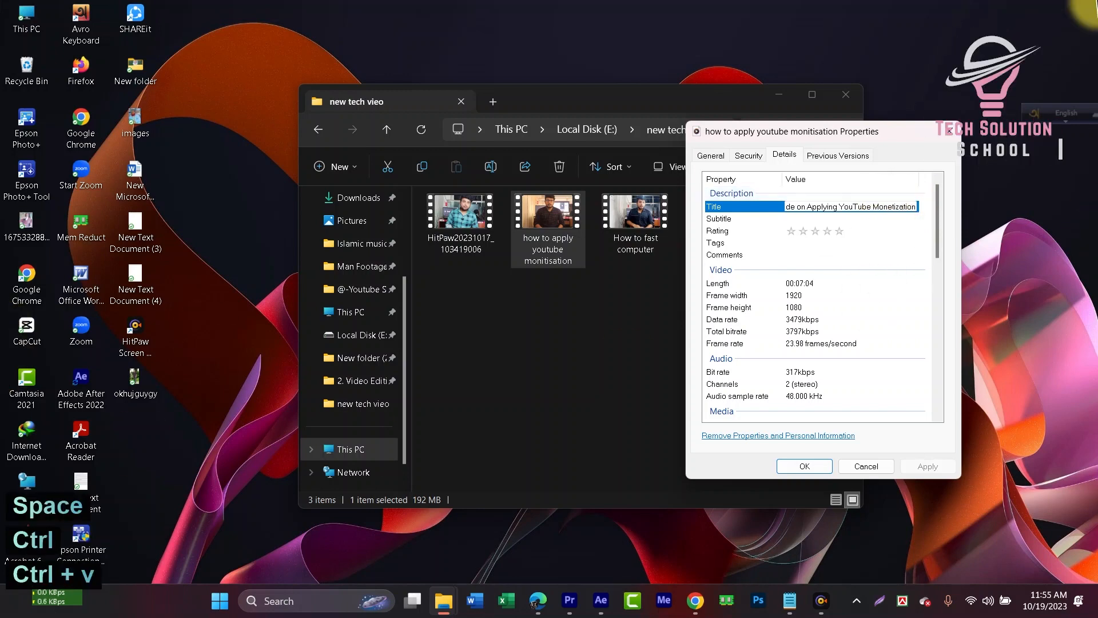
- Enter "youtube monitisation" as the video's Subtitle property
click(811, 220)
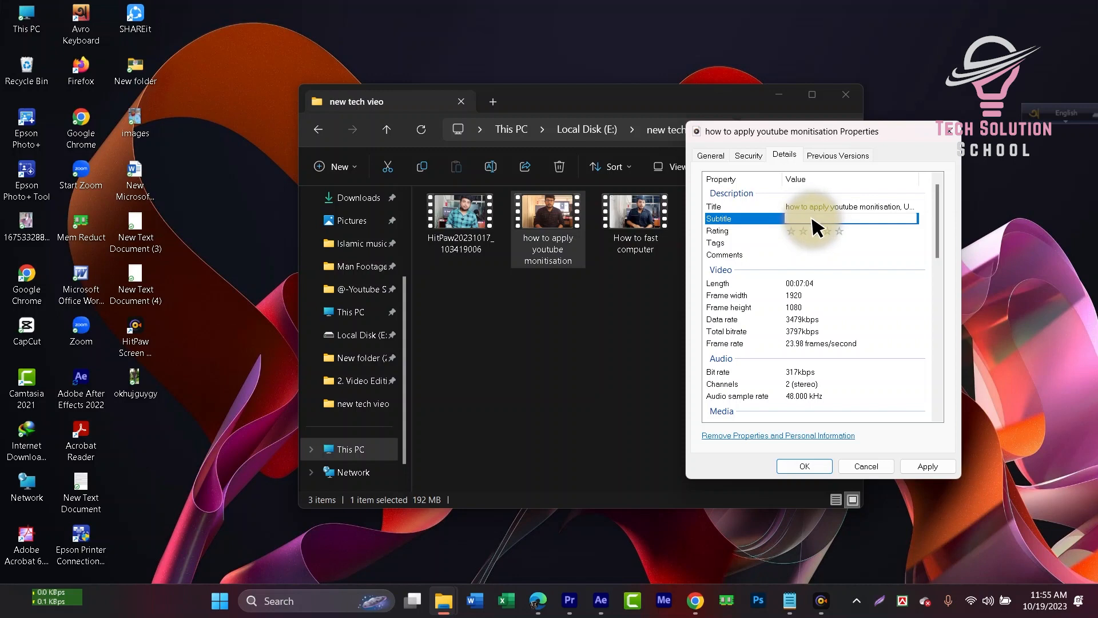
text(y)
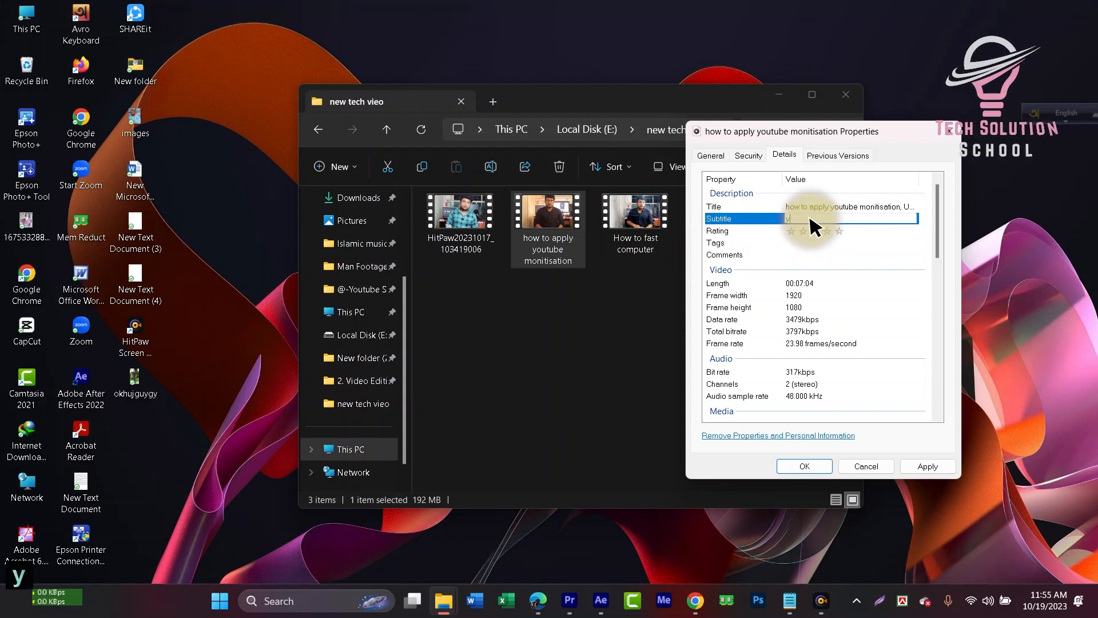
text(outube monitisation)
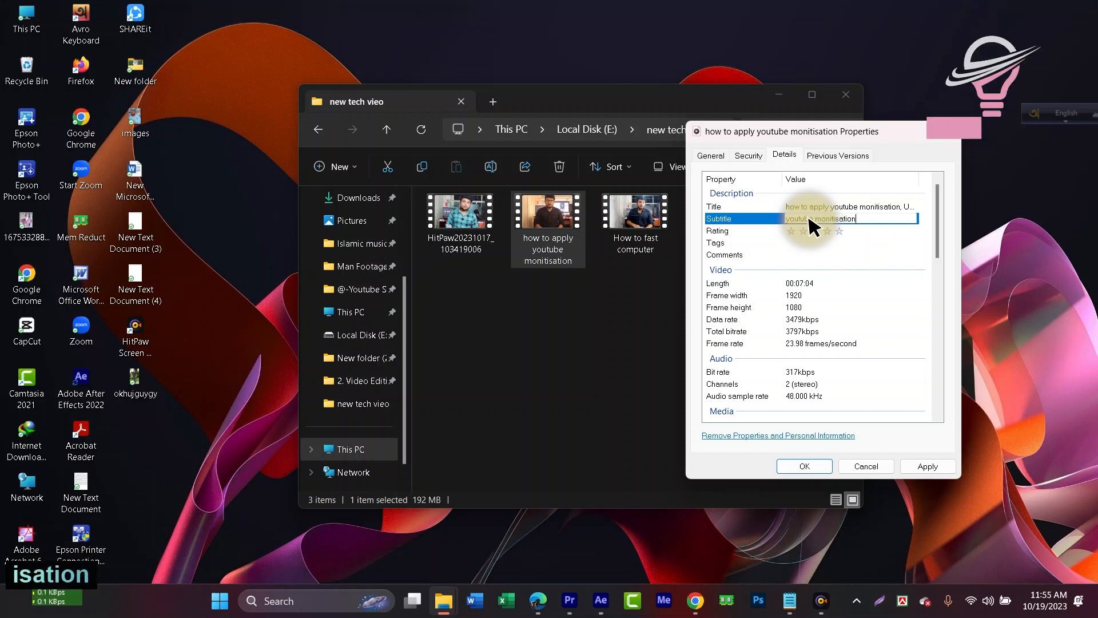
- Set the video's Rating property to five stars and open its Tags property for editing
click(809, 231)
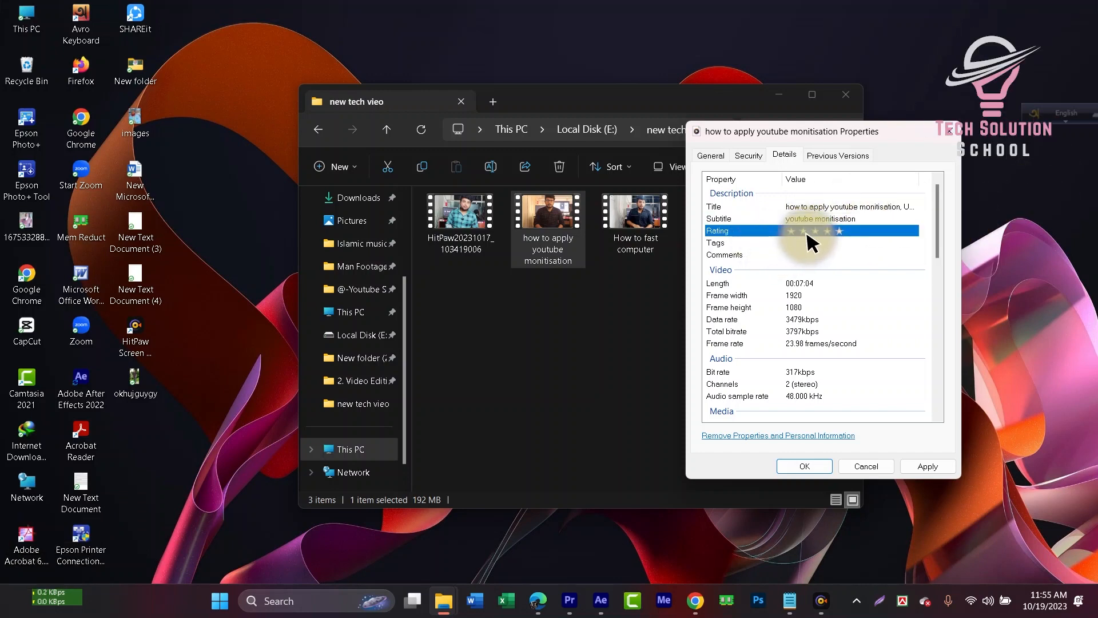
click(839, 243)
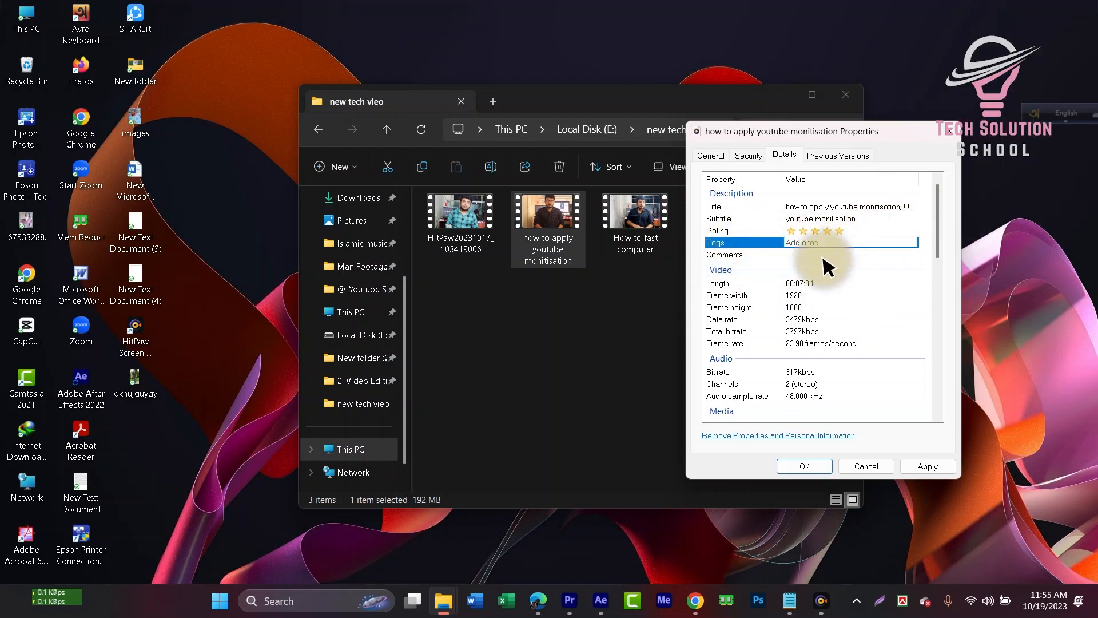
mouse_move(697, 606)
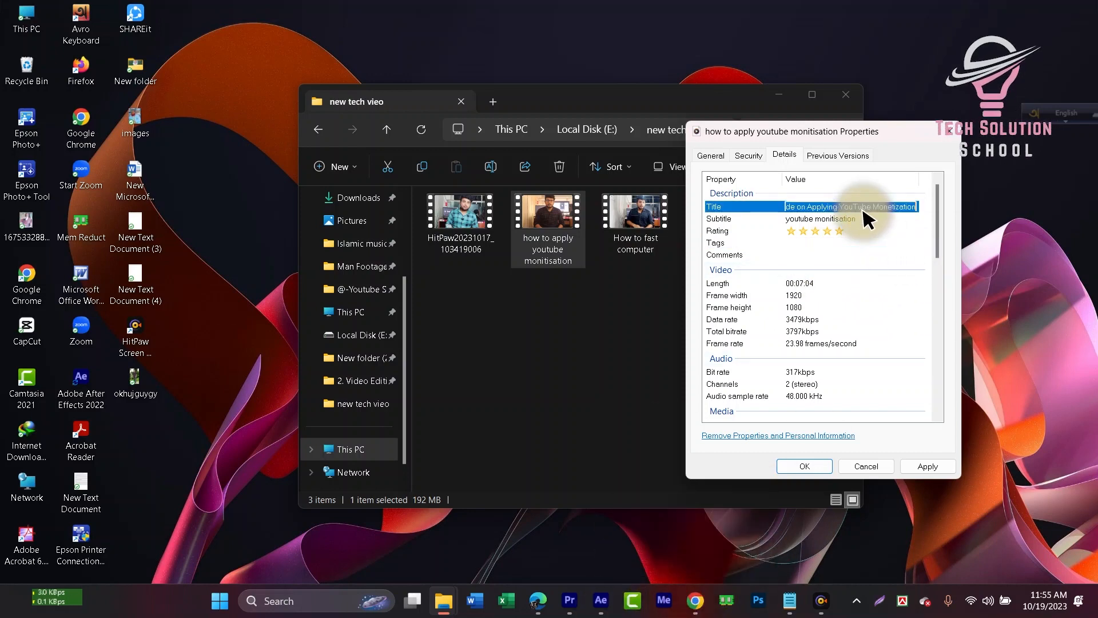
- Copy the phrase "how to apply youtube monitisation" from the start of the video's Title property
drag(838, 206, 750, 205)
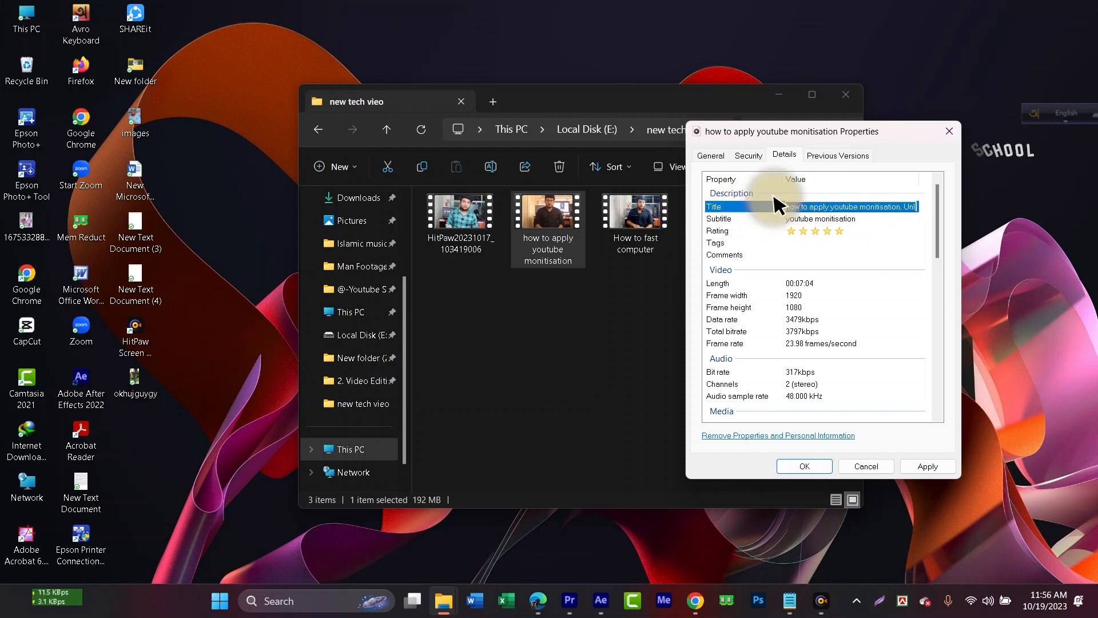
drag(899, 205, 753, 207)
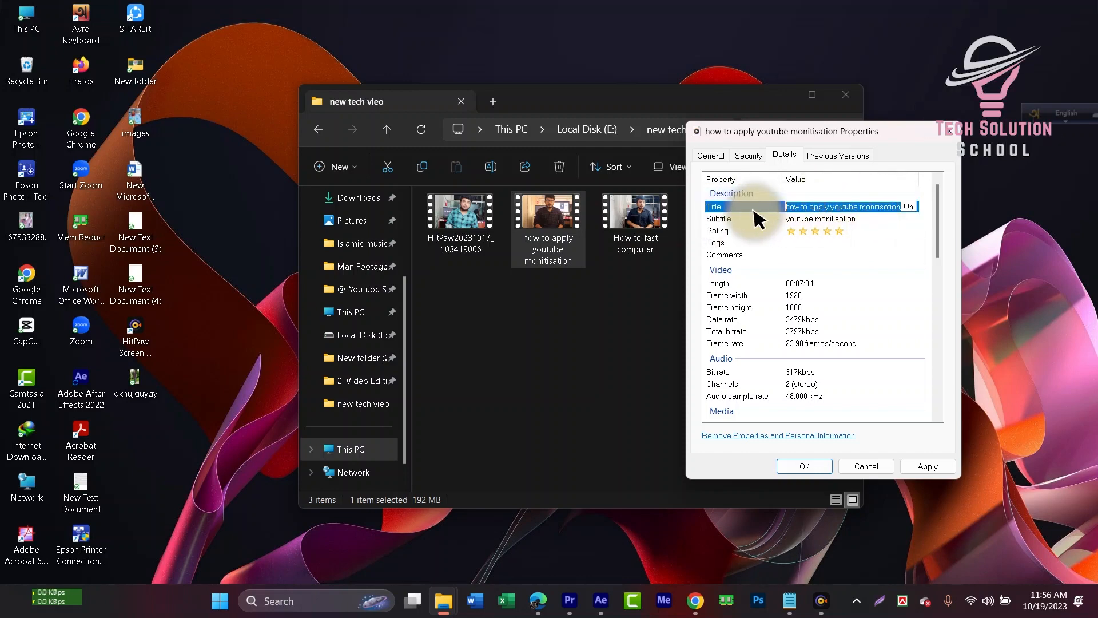
key(ctrl+c)
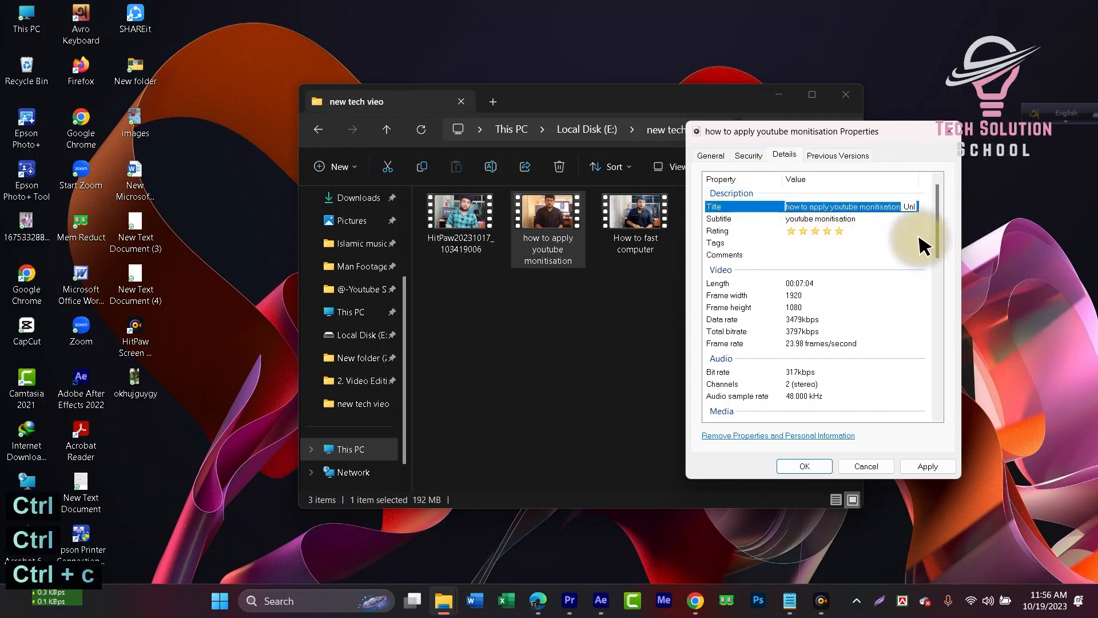
- Switch to Chrome, search Google in a new tab for "tag generator for youtube", and open vidIQ's AI YouTube Video Tags Tool
click(695, 601)
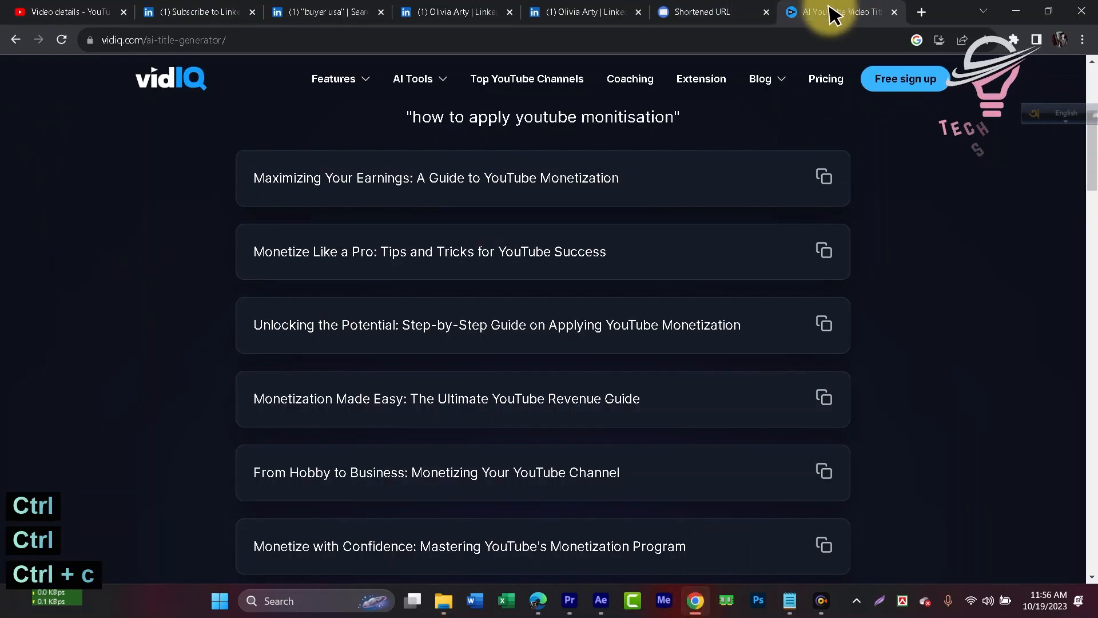
click(922, 12)
click(563, 310)
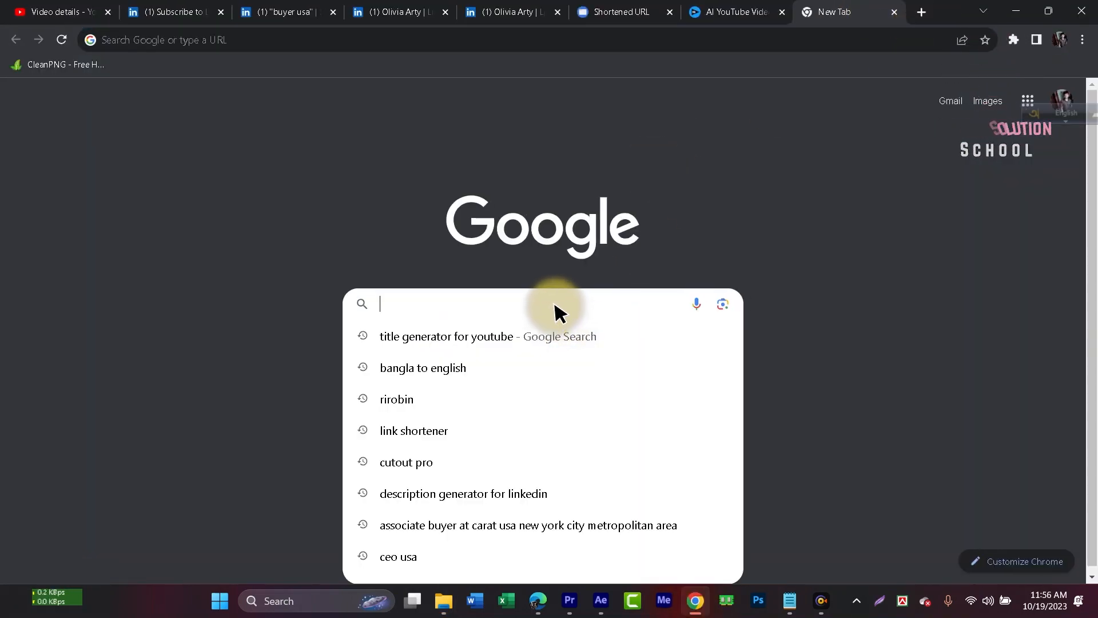
text(tag gen)
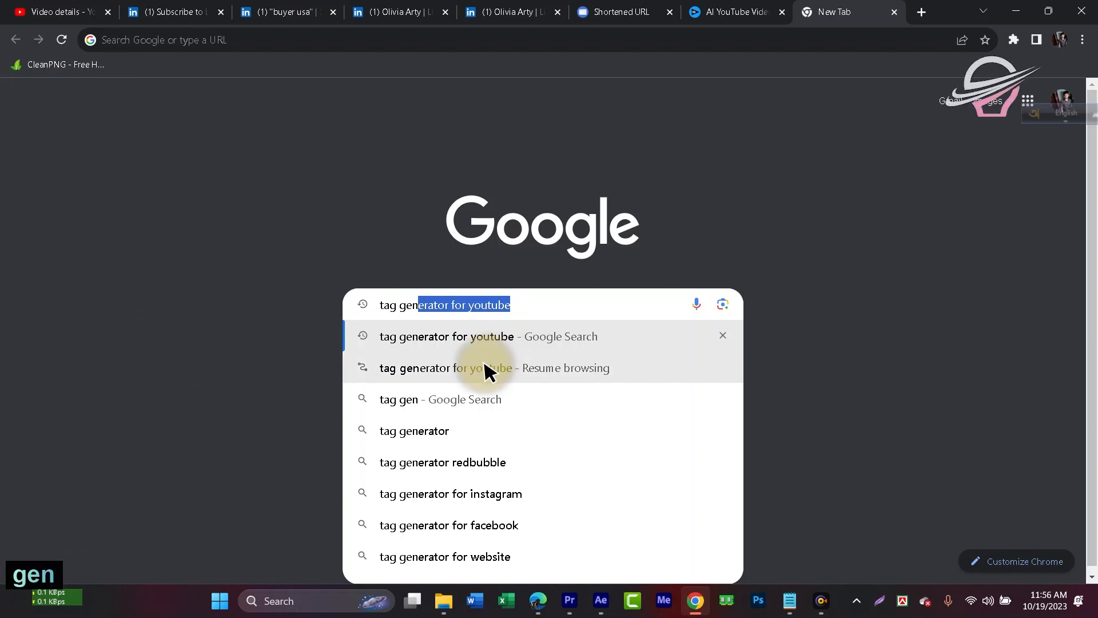
click(492, 342)
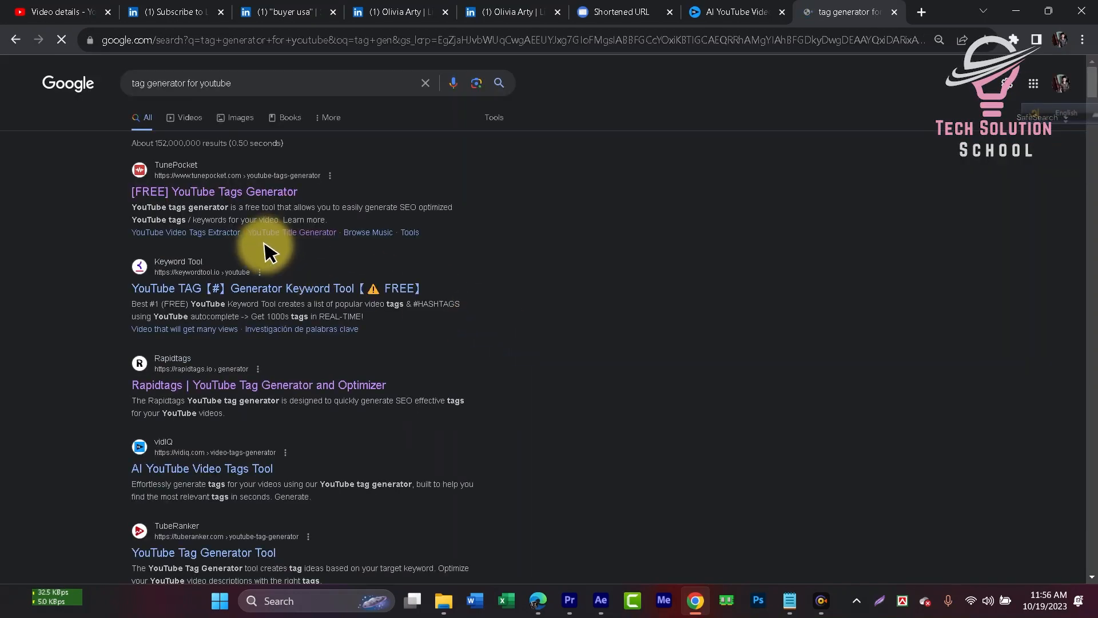
click(197, 469)
- Generate video tags for "how to apply youtube monitisation" and copy the whole set
click(483, 394)
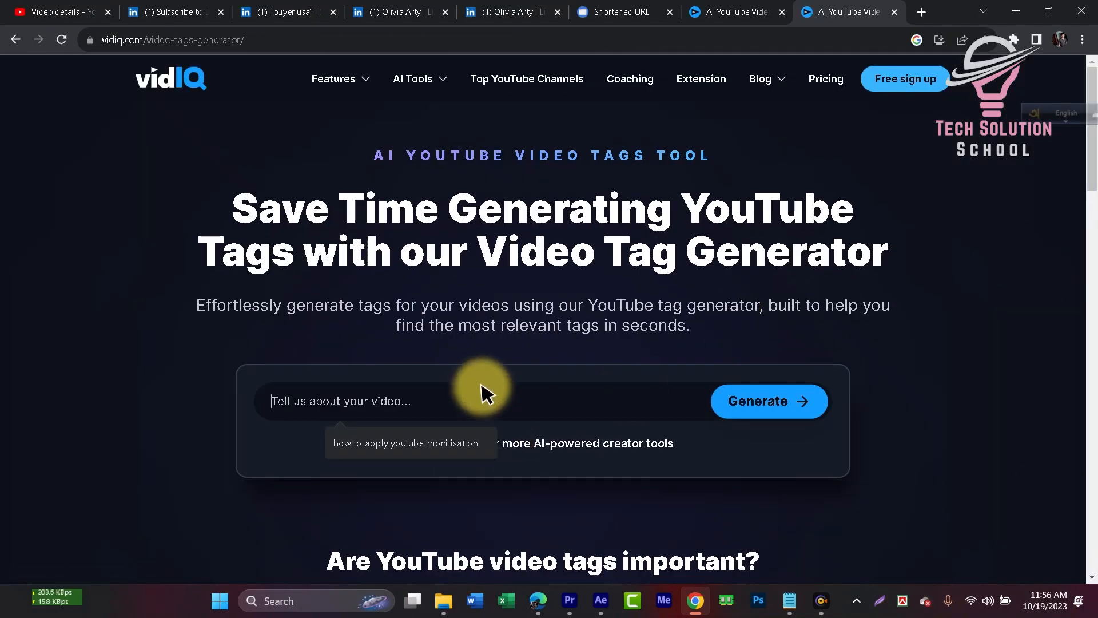
key(ctrl+v)
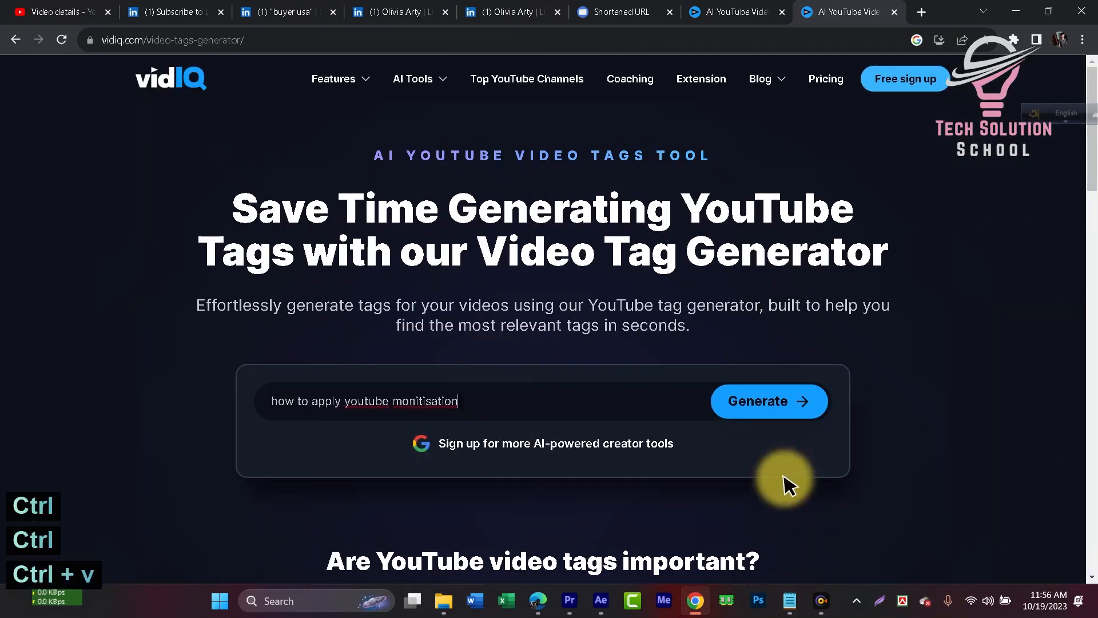
click(798, 407)
scroll(715, 378, down, 7)
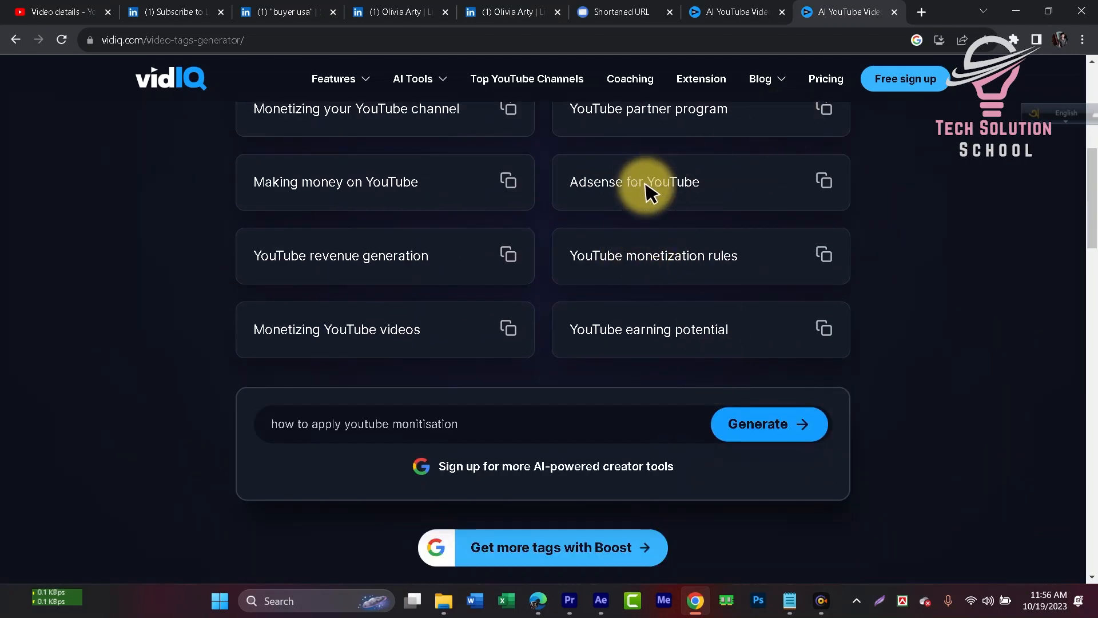
scroll(687, 217, up, 1)
scroll(658, 264, up, 4)
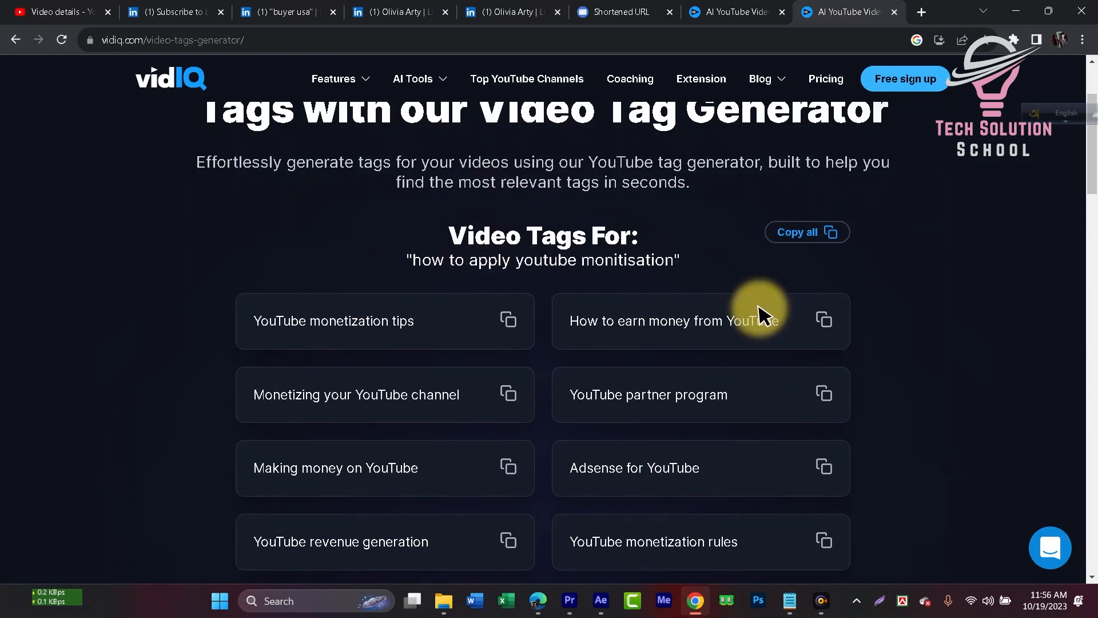
click(794, 235)
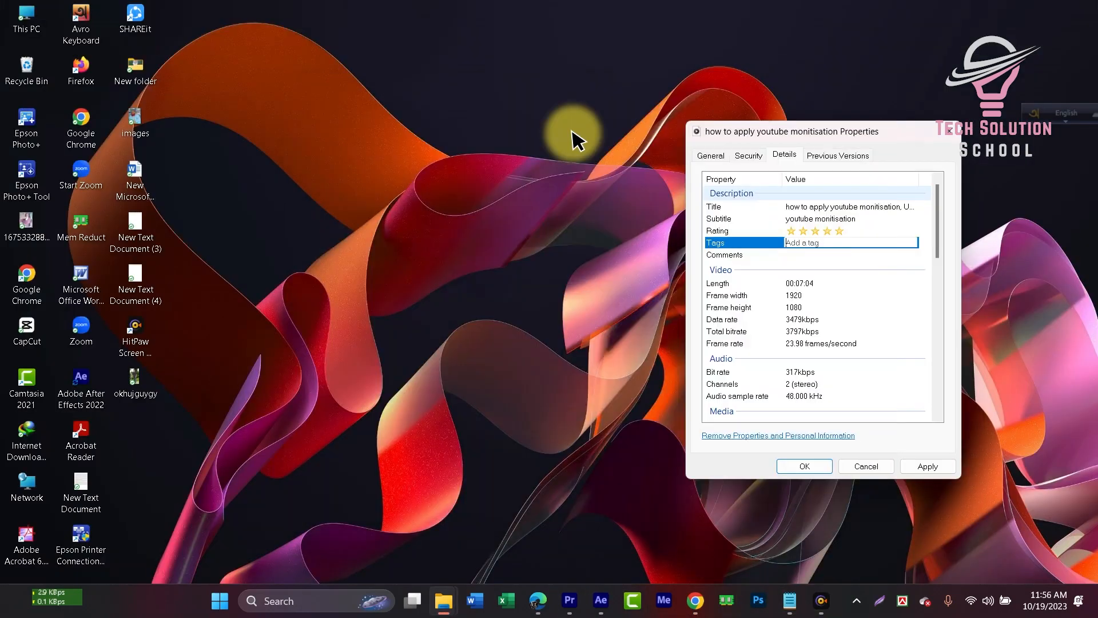
- Open New Text Document (4) from the desktop and replace its contents with the tags copied from vidIQ
right_click(265, 123)
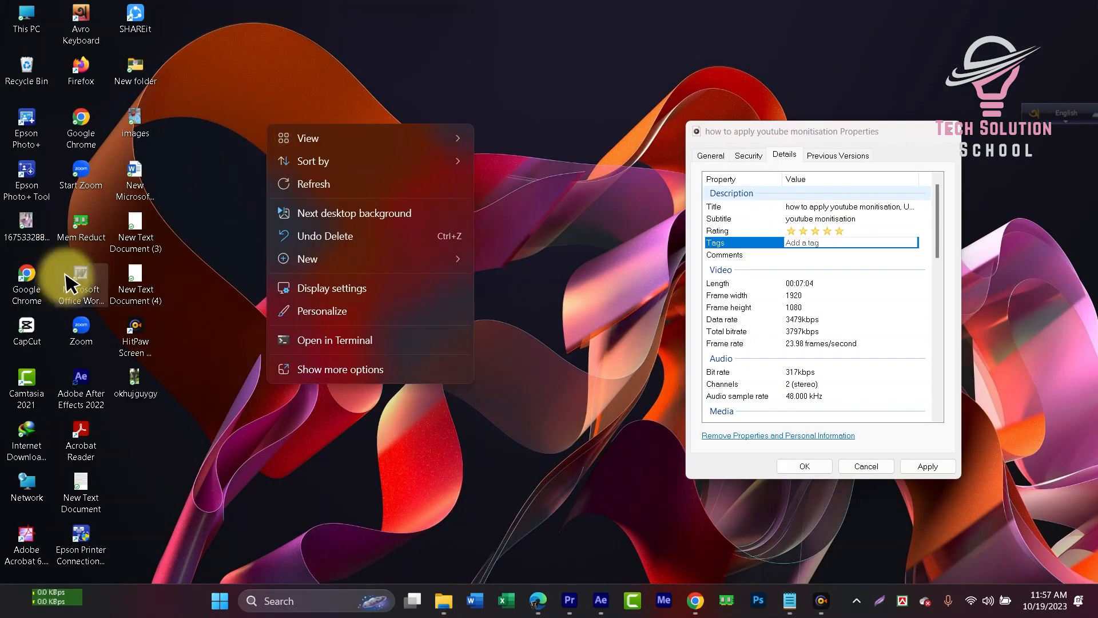
click(141, 279)
double_click(141, 278)
key(ctrl+a)
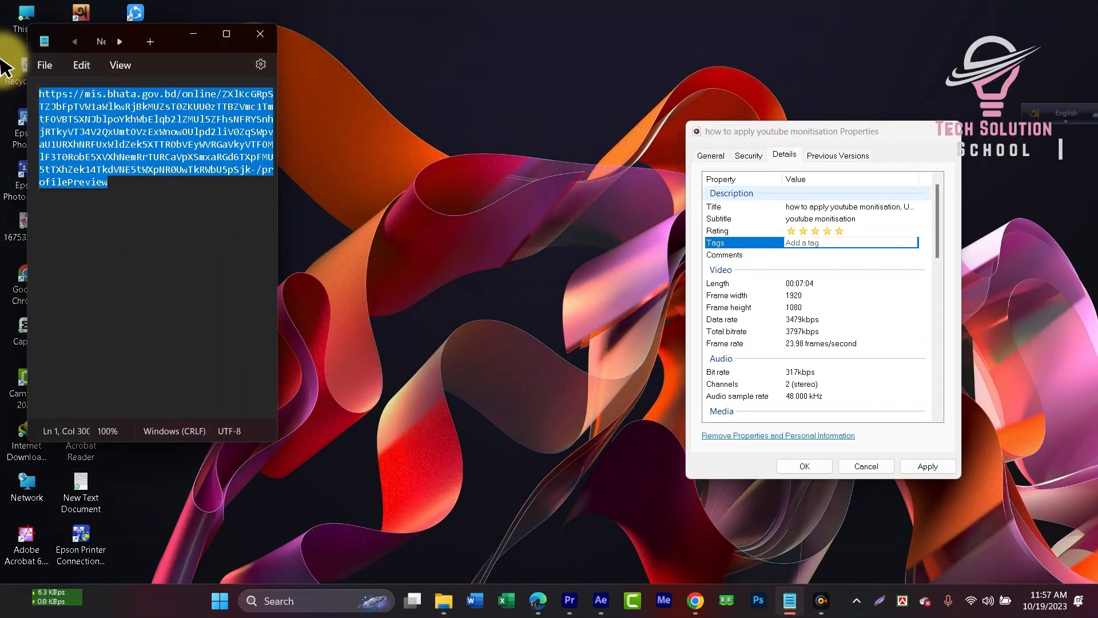
key(ctrl+v)
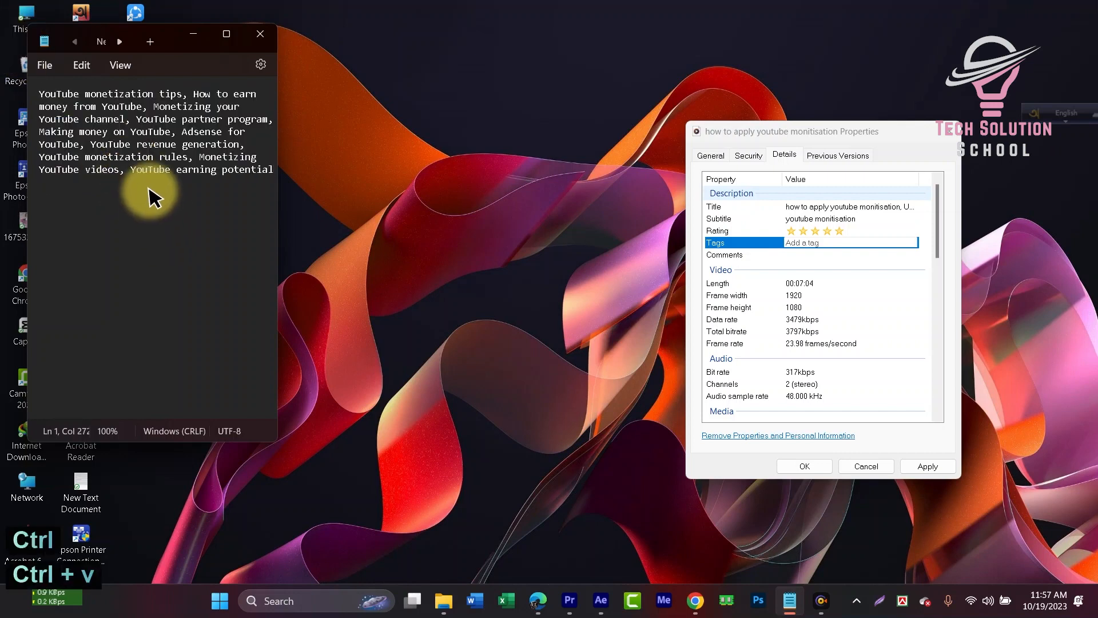
key(ctrl+a)
key(ctrl+c)
click(262, 215)
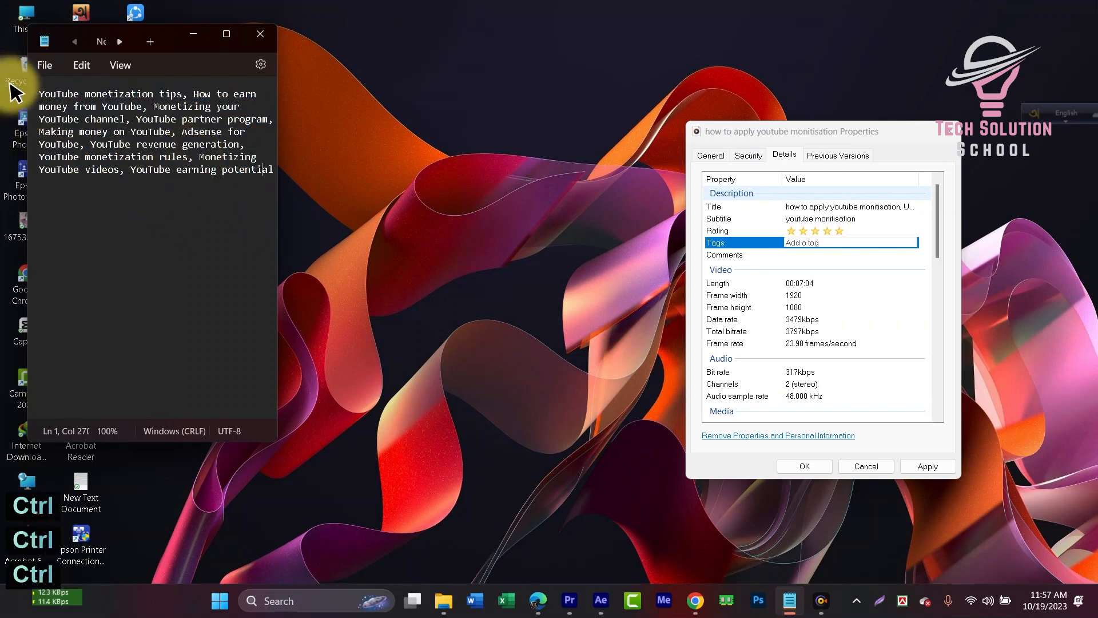
- Copy "YouTube monetization tips" and "How to earn money from YouTube" from the text file into the video's Tags property, separated by a semicolon
drag(182, 90, 19, 87)
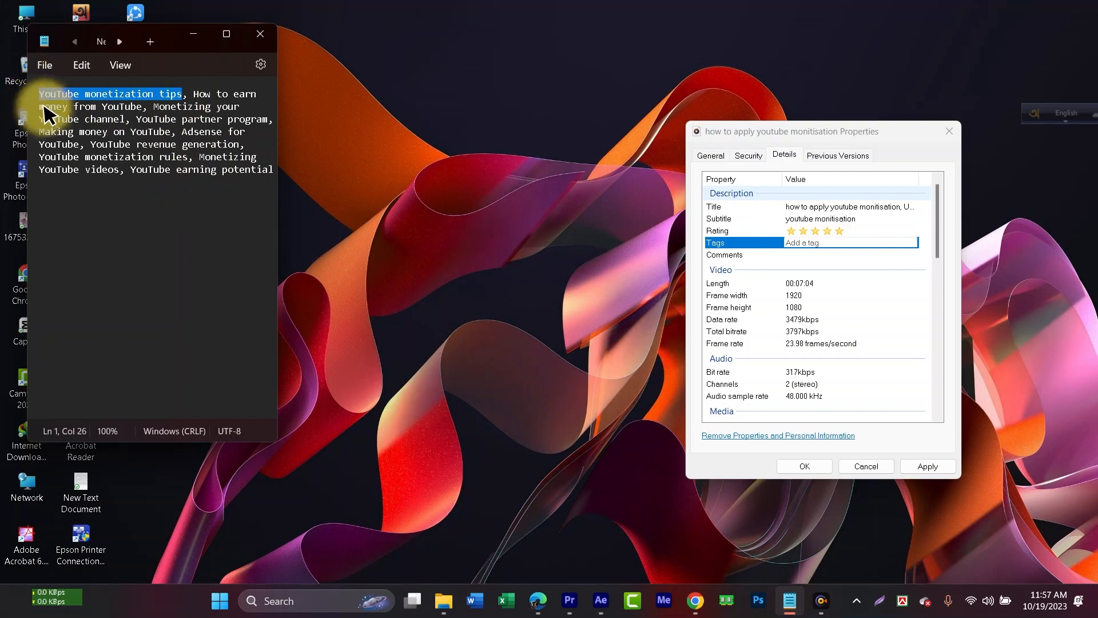
key(ctrl+c)
click(804, 242)
key(ctrl+v)
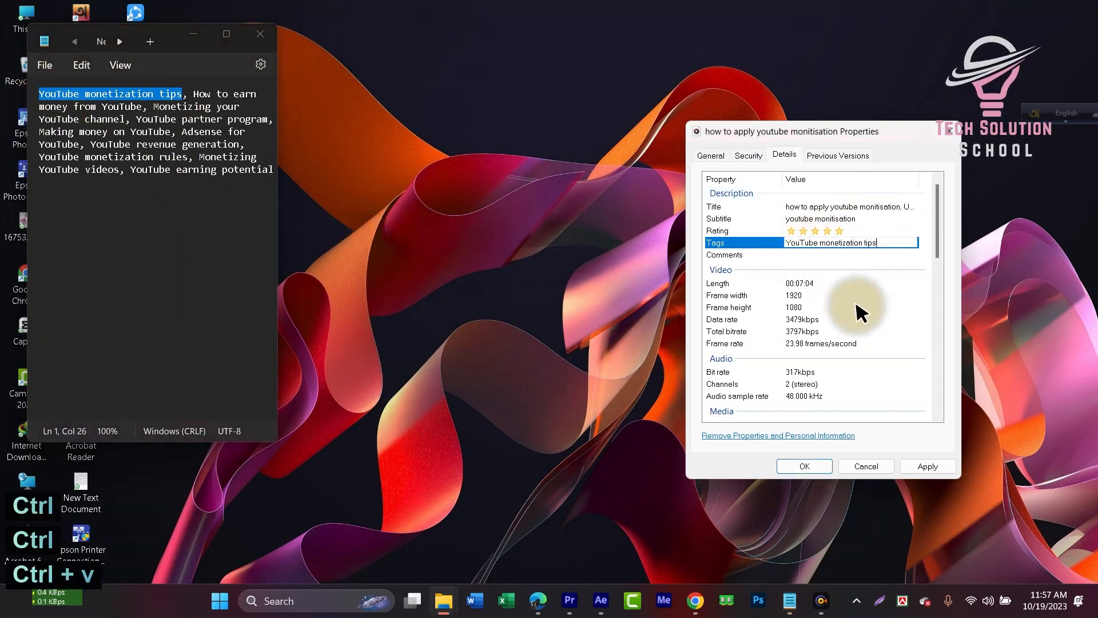
text(;)
drag(193, 94, 127, 103)
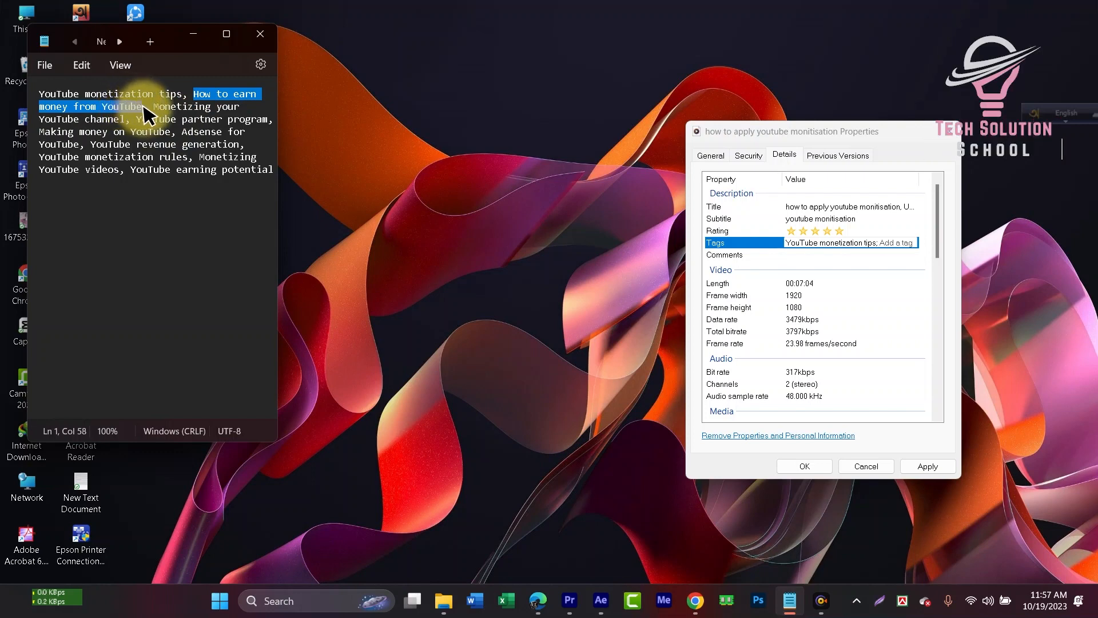
key(ctrl+c)
click(930, 243)
key(ctrl+v)
- Add the tags from "Monetizing your YouTube channel" through "YouTube revenue generation" in the text file to the video's Tags property
click(173, 103)
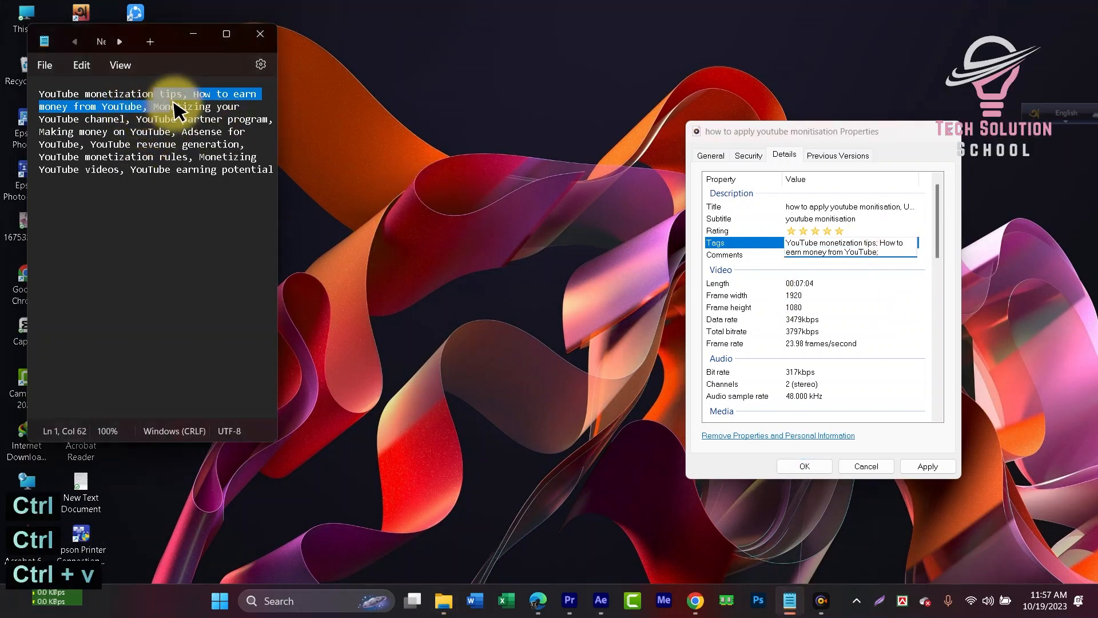
drag(174, 103, 205, 113)
drag(131, 119, 269, 121)
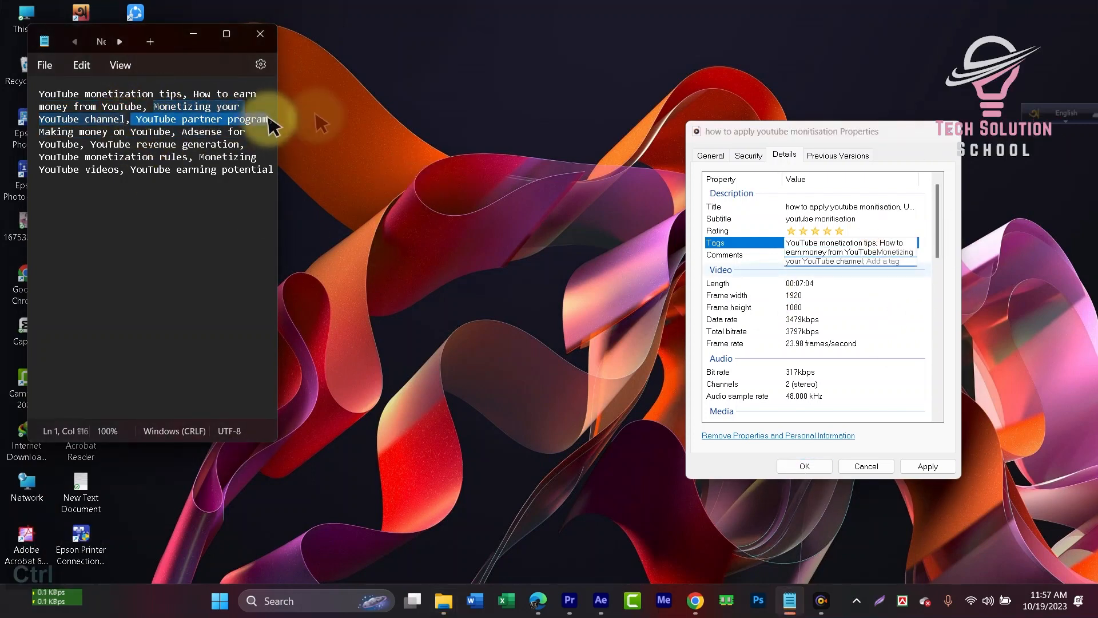
key(ctrl+c)
click(881, 261)
key(ctrl+v)
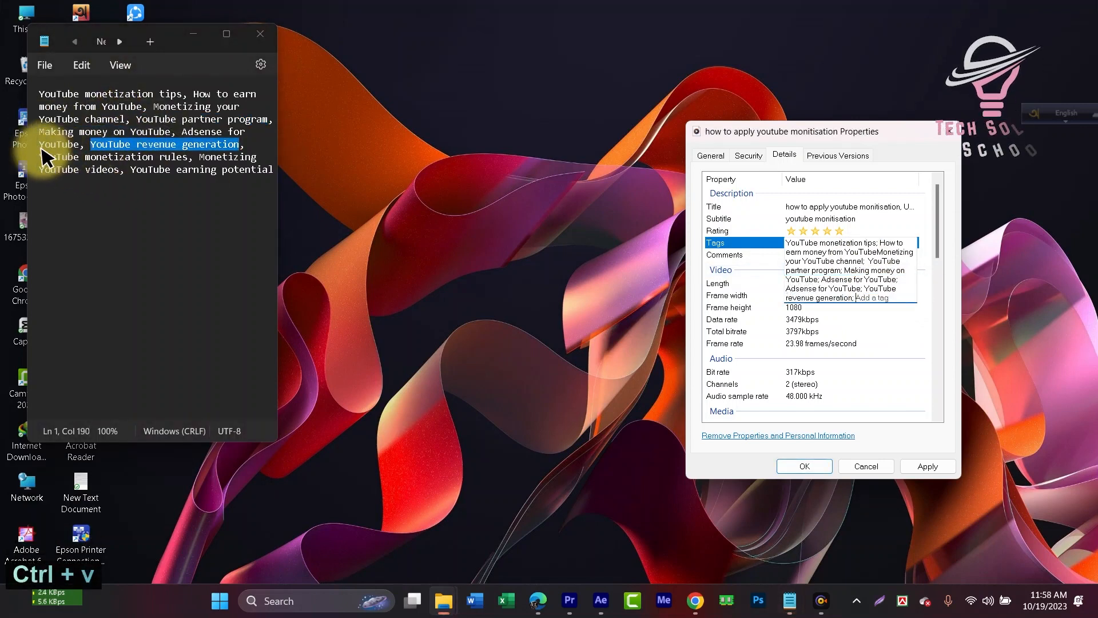
- Add "YouTube monetization rules", "Monetizing YouTube videos" and "YouTube earning potential" from the text file to the video's Tags property
drag(40, 157, 262, 158)
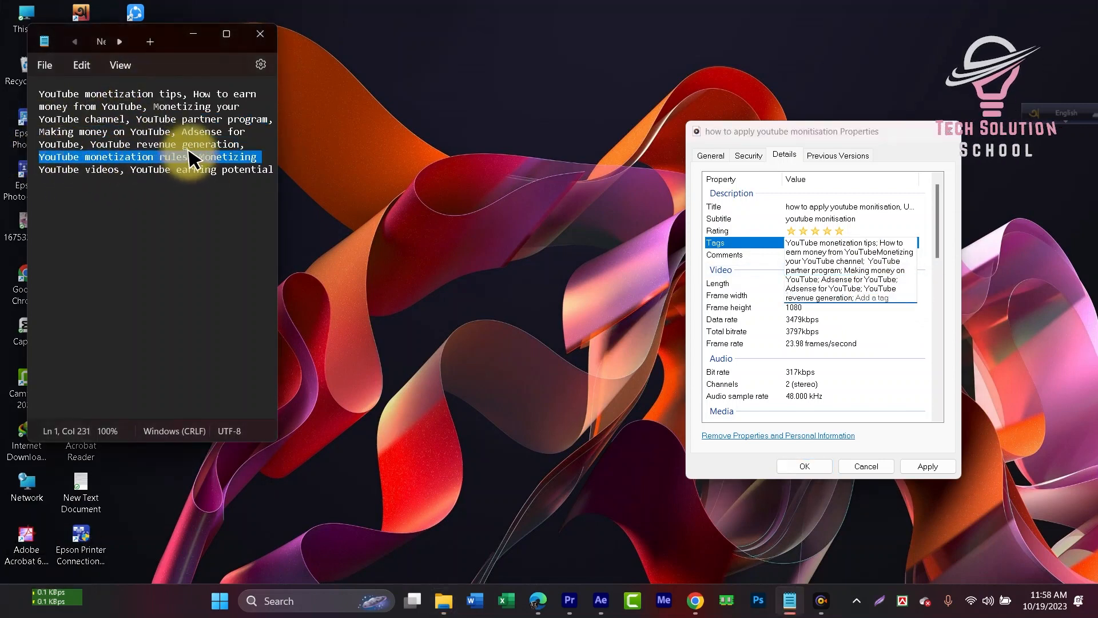
drag(192, 158, 122, 170)
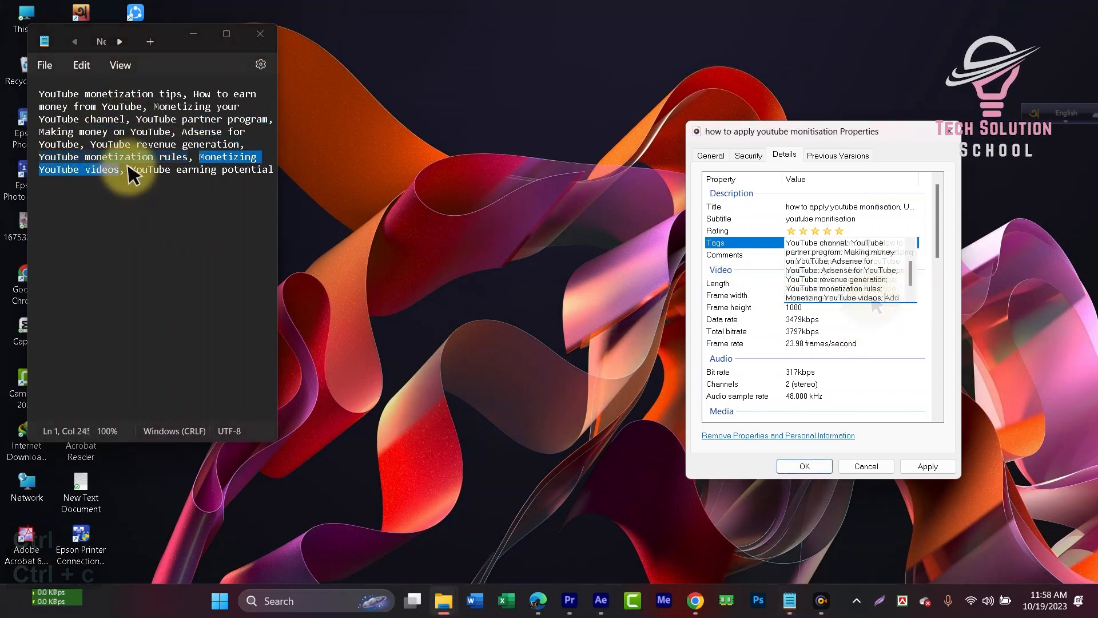
drag(131, 169, 274, 170)
key(ctrl+c)
click(867, 301)
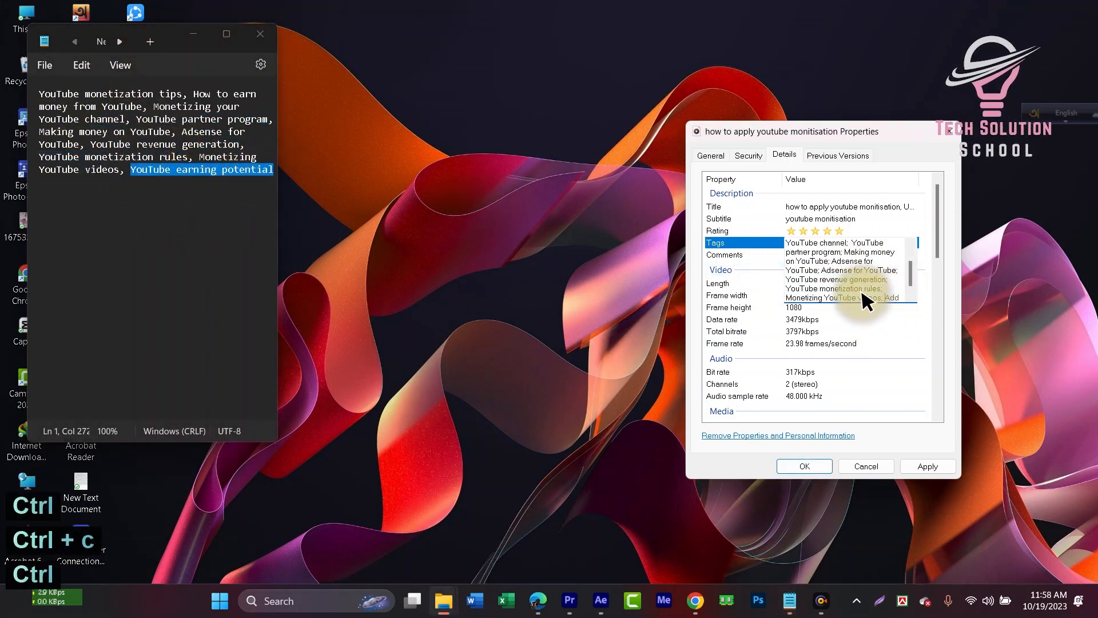
key(ctrl+v)
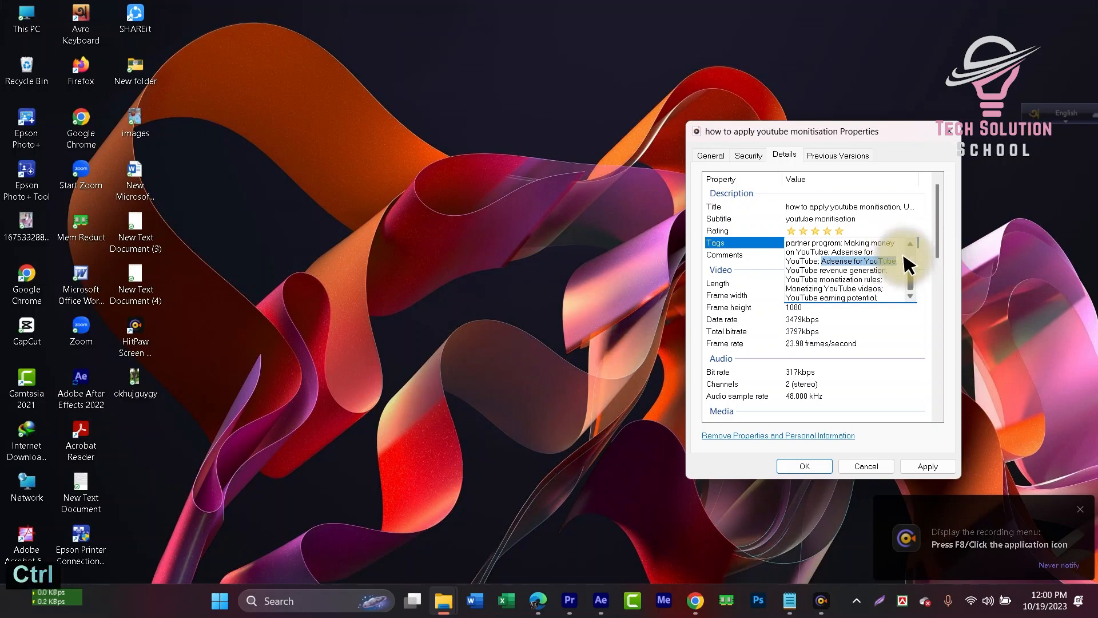
- Copy the tag "Adsense for YouTube", generate vidIQ tags for it in place of the previous topic, and copy the whole new set
key(ctrl+c)
click(695, 601)
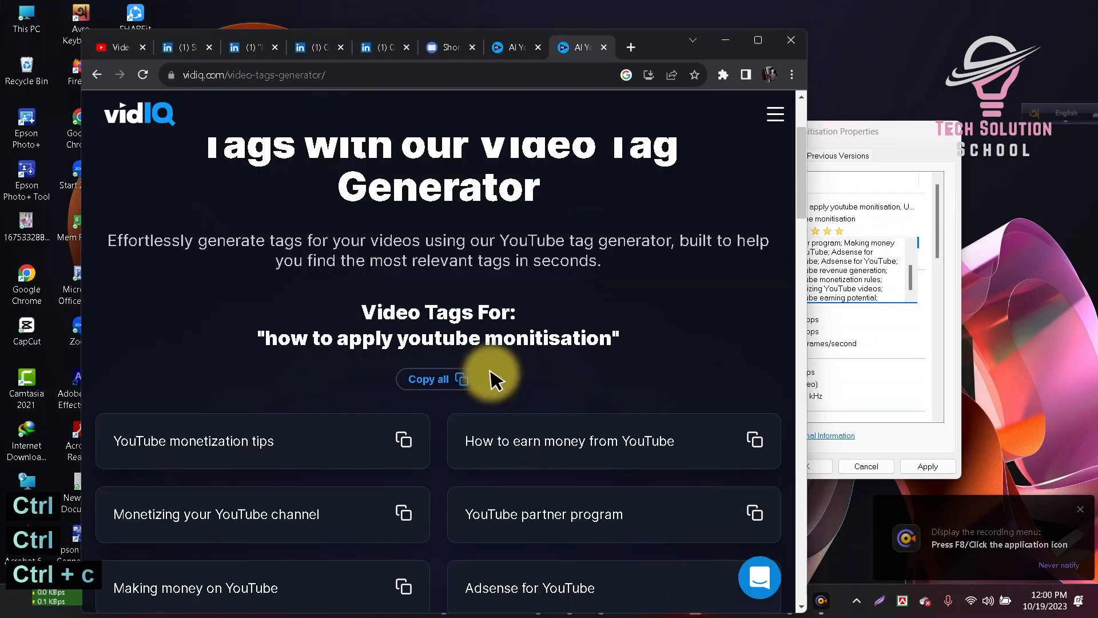
scroll(515, 343, down, 5)
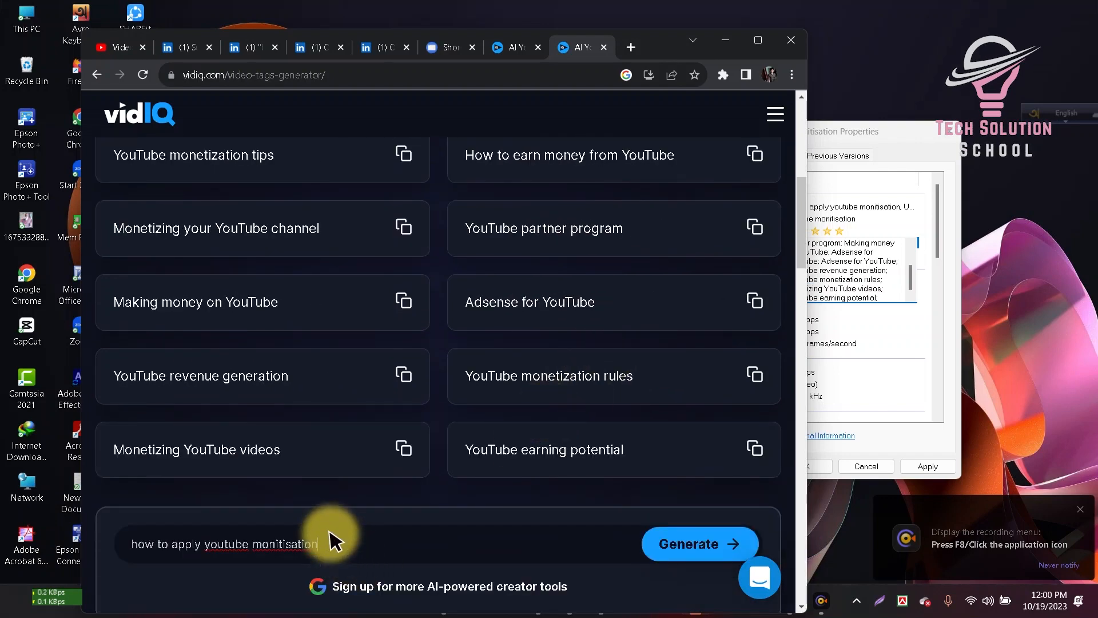
key(ctrl+a)
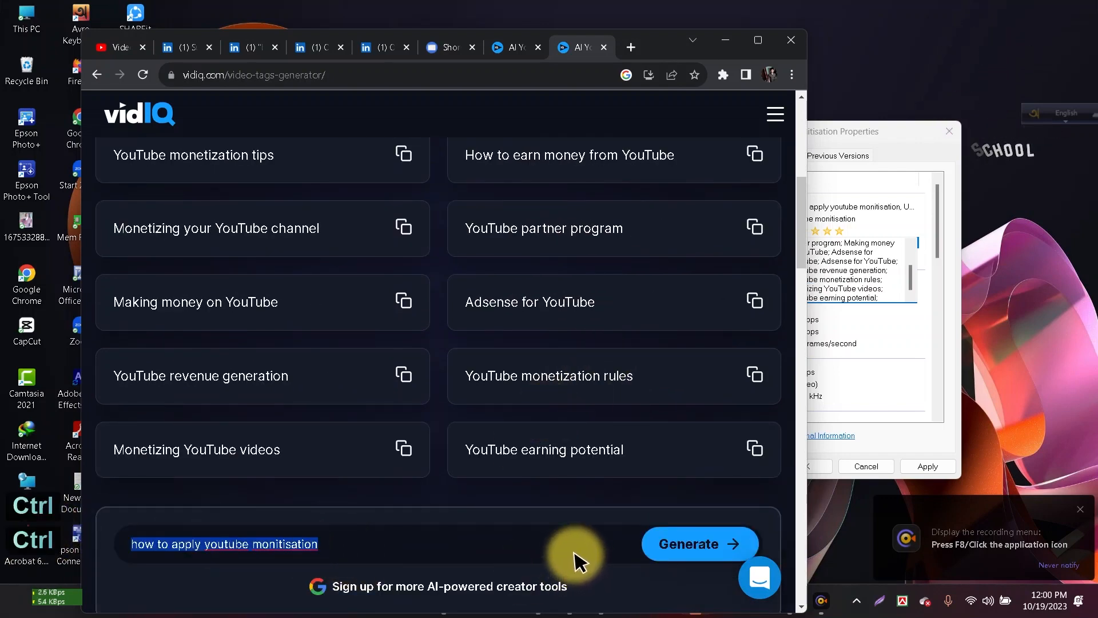
key(ctrl+v)
click(729, 544)
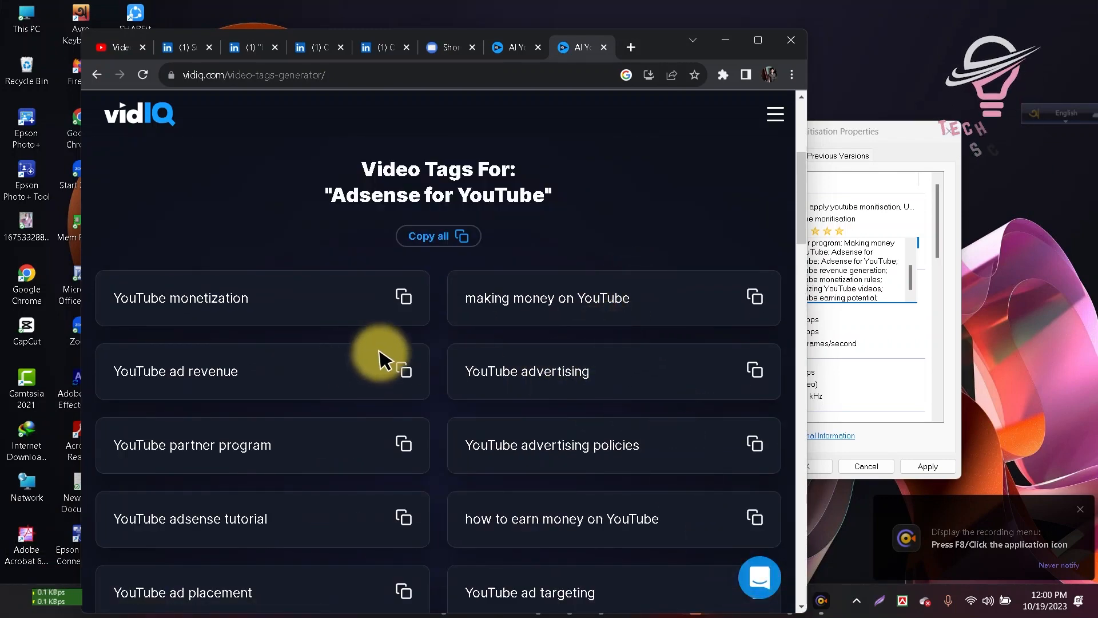
click(429, 236)
- Return to the desktop, reopen New Text Document (4), and fill it with the newly copied "Adsense for YouTube" tags
click(725, 40)
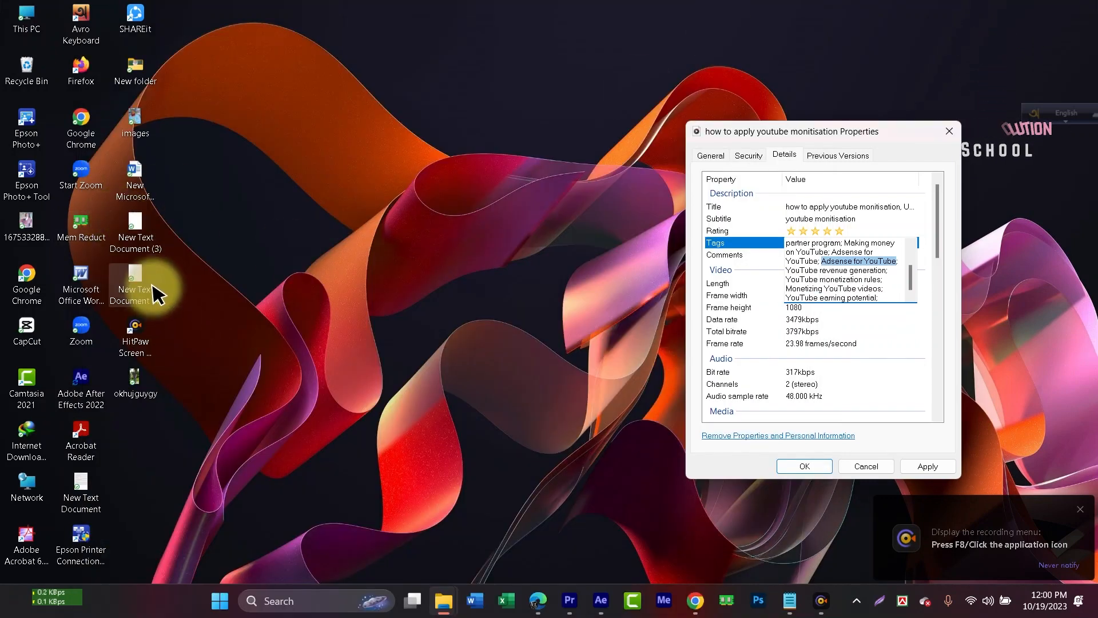
double_click(135, 280)
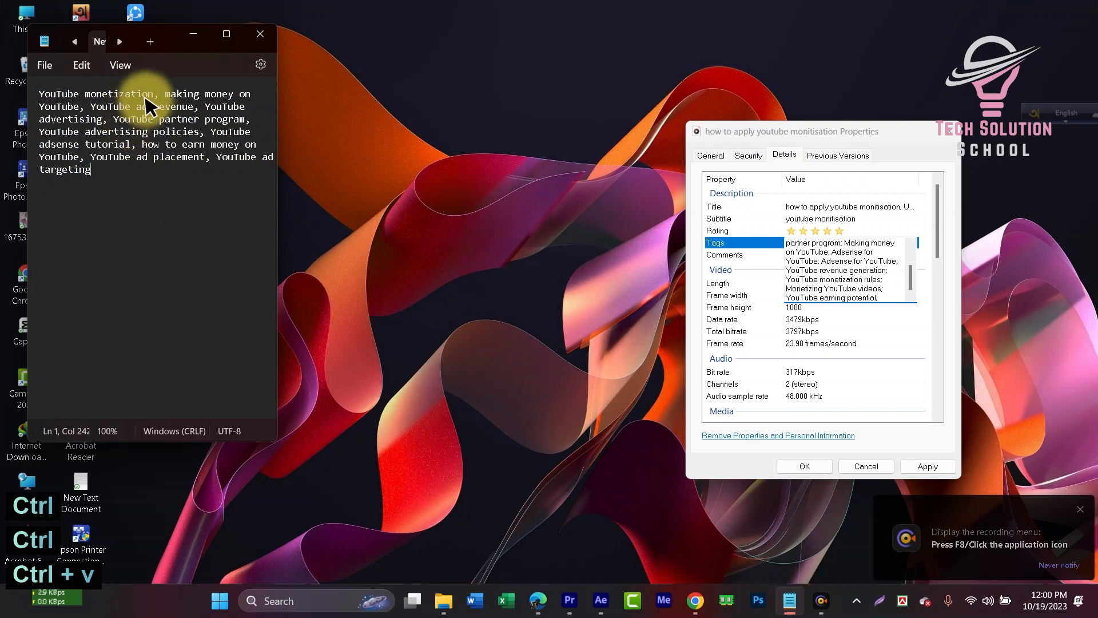
- Add "YouTube monetization" and "making money on YouTube" from the text file to the video's Tags property
drag(153, 95, 66, 98)
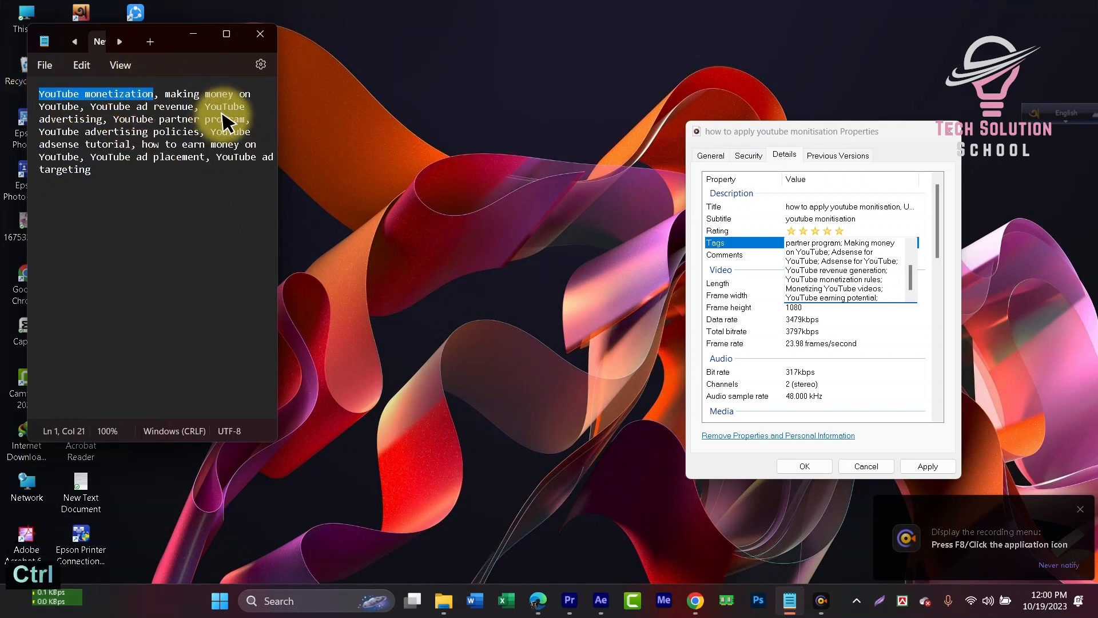
key(ctrl+c)
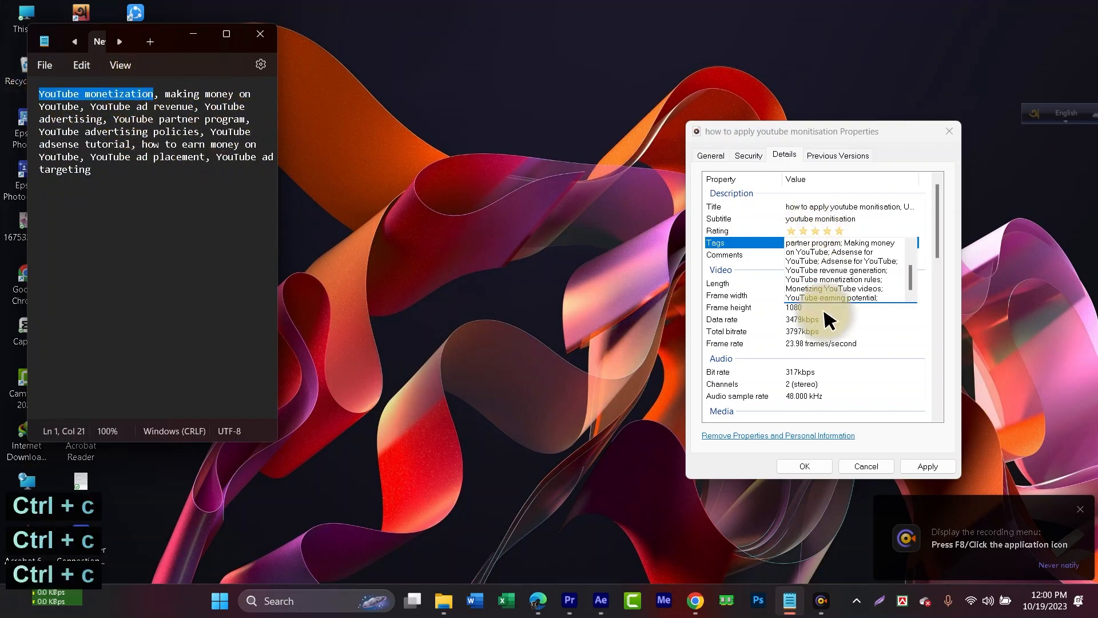
click(883, 294)
double_click(885, 291)
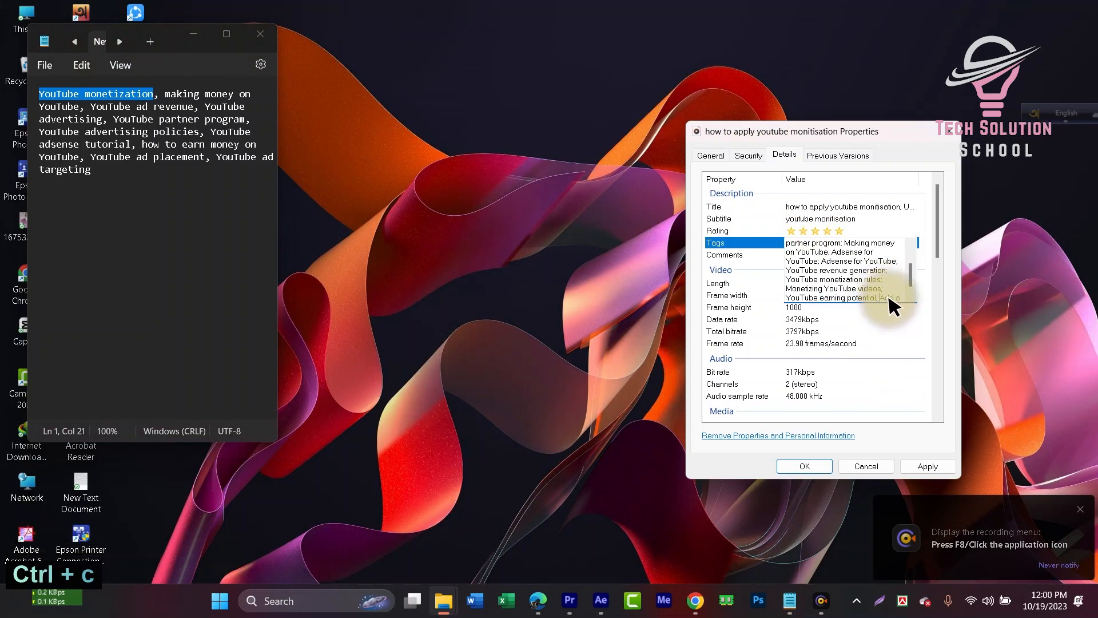
key(ctrl+v)
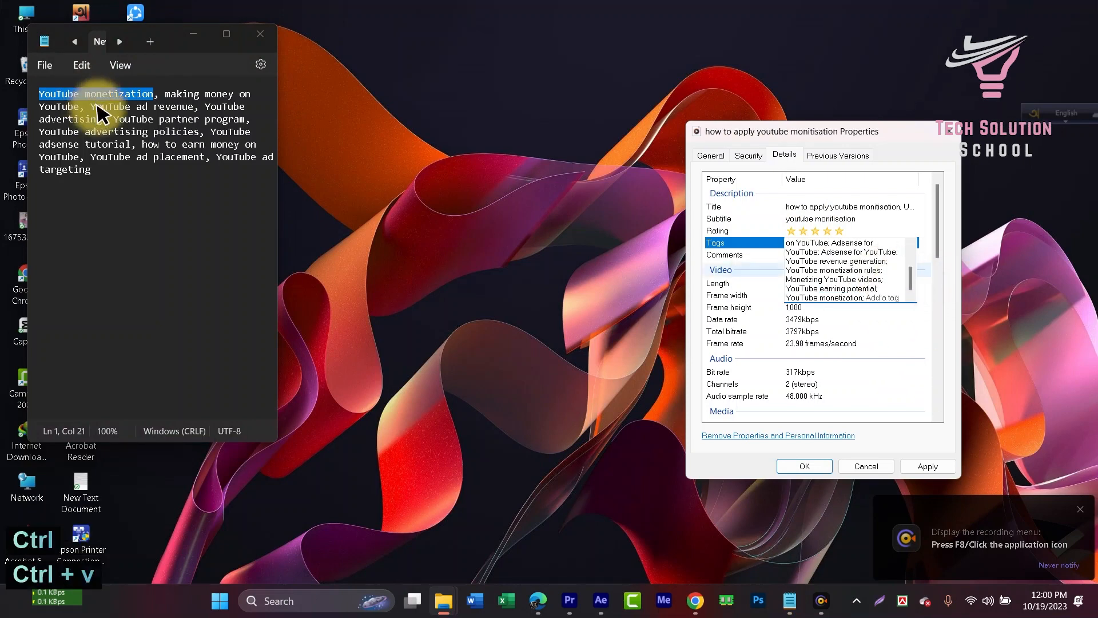
drag(164, 94, 79, 107)
key(ctrl+c)
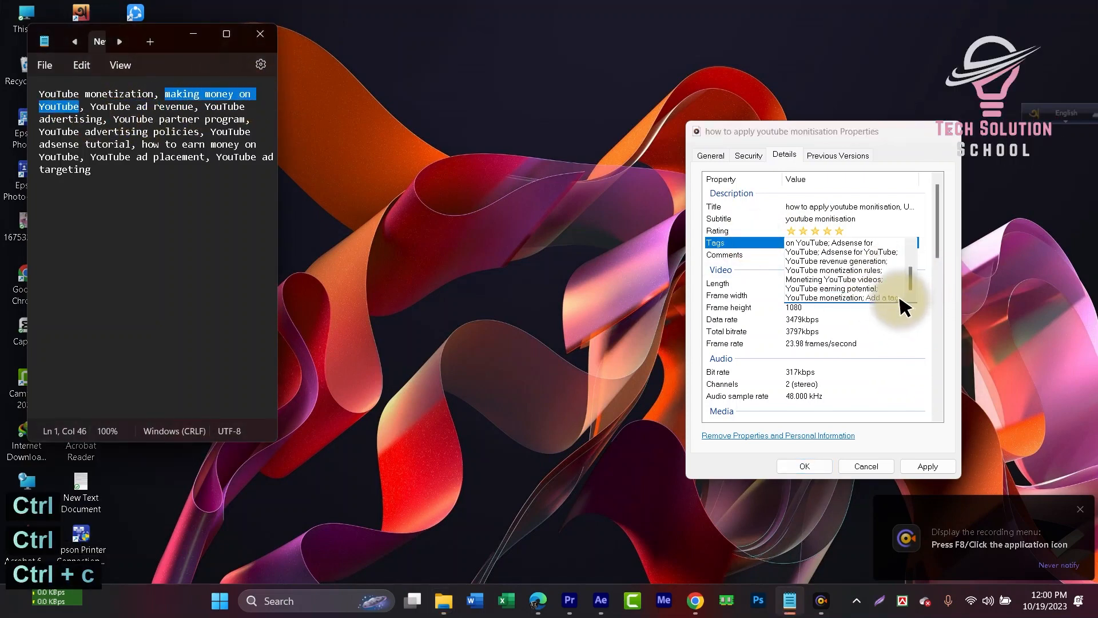
click(900, 294)
key(ctrl+v)
- Add the tags from "YouTube ad revenue" through "YouTube advertising policies" in the text file to the video's Tags property
drag(90, 107, 189, 109)
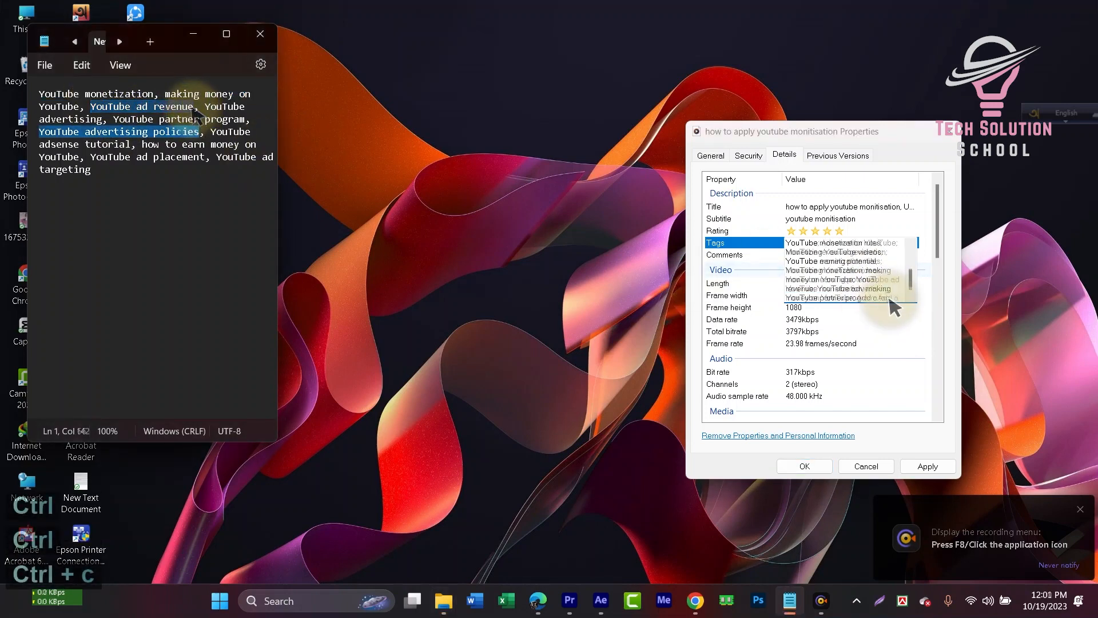
click(831, 299)
key(ctrl+v)
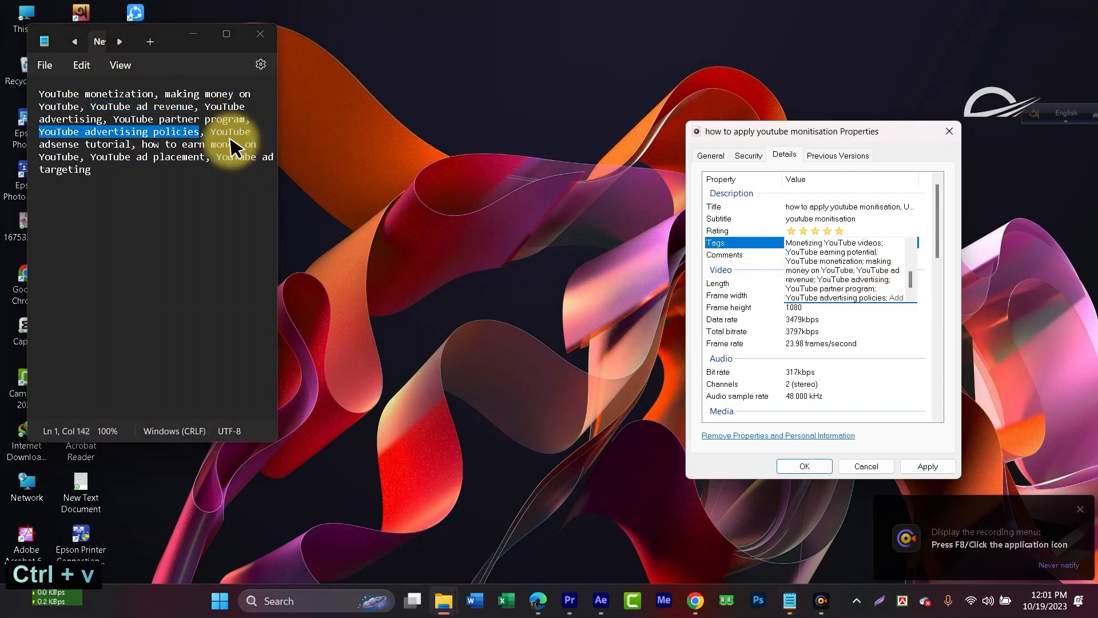
- Add the tags from "YouTube adsense tutorial" through "YouTube ad targeting" in the text file to the video's Tags property
drag(211, 131, 138, 144)
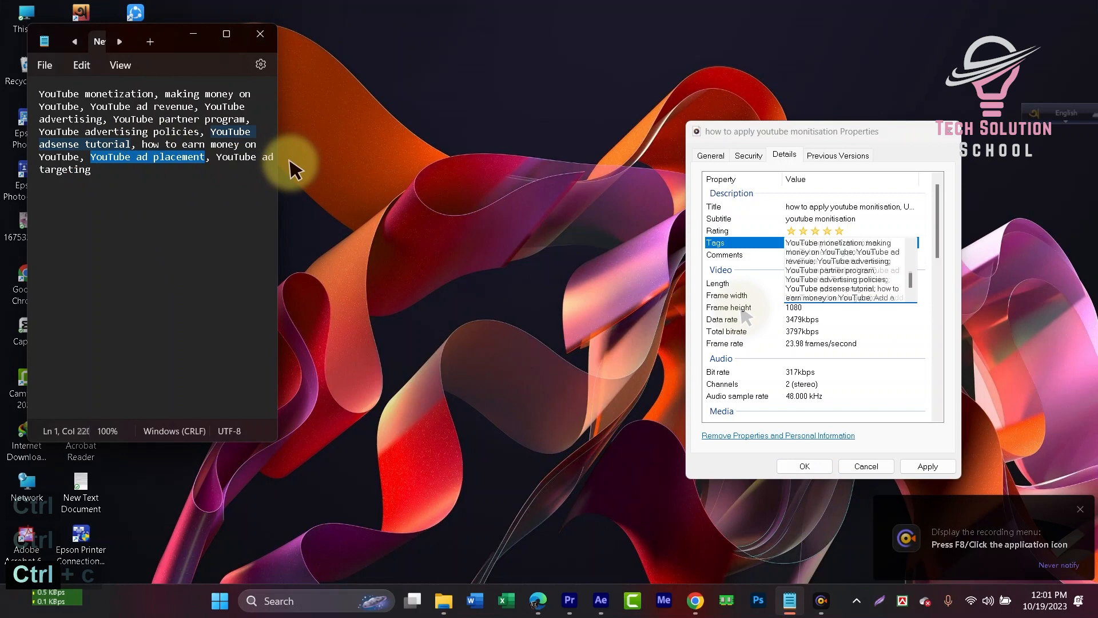
key(ctrl+c)
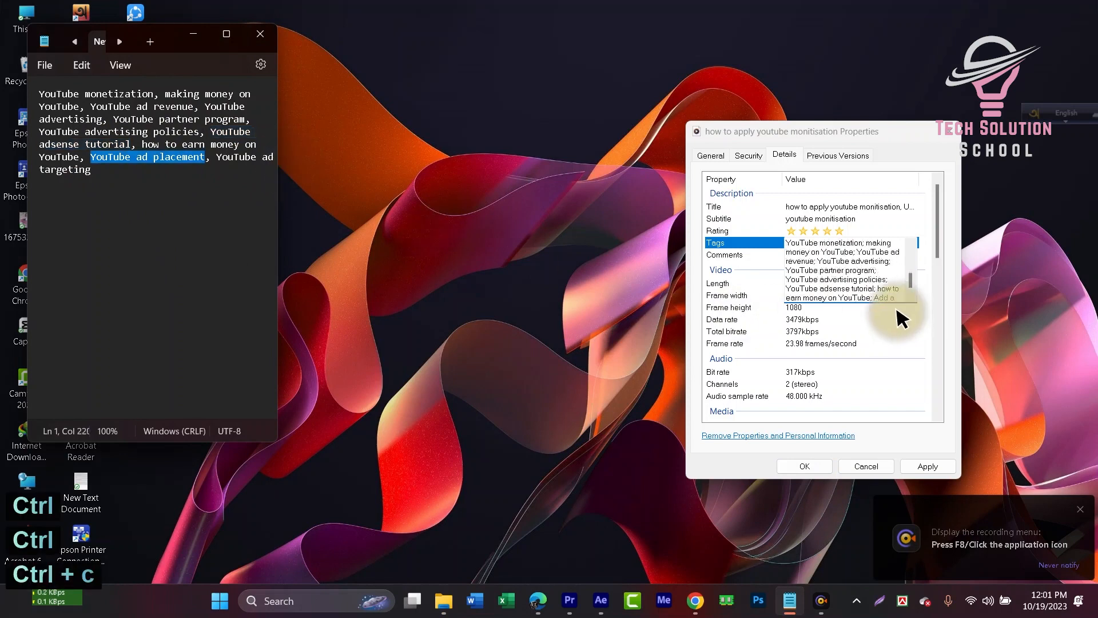
click(893, 298)
key(ctrl+v)
drag(217, 158, 339, 166)
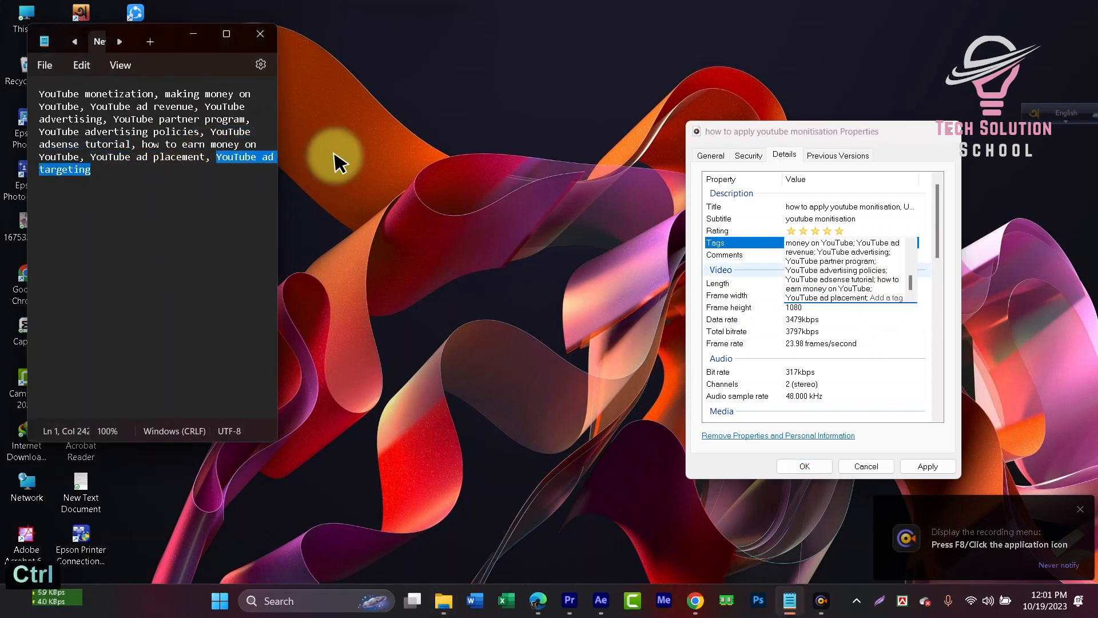
key(ctrl+c)
click(889, 291)
key(ctrl+v)
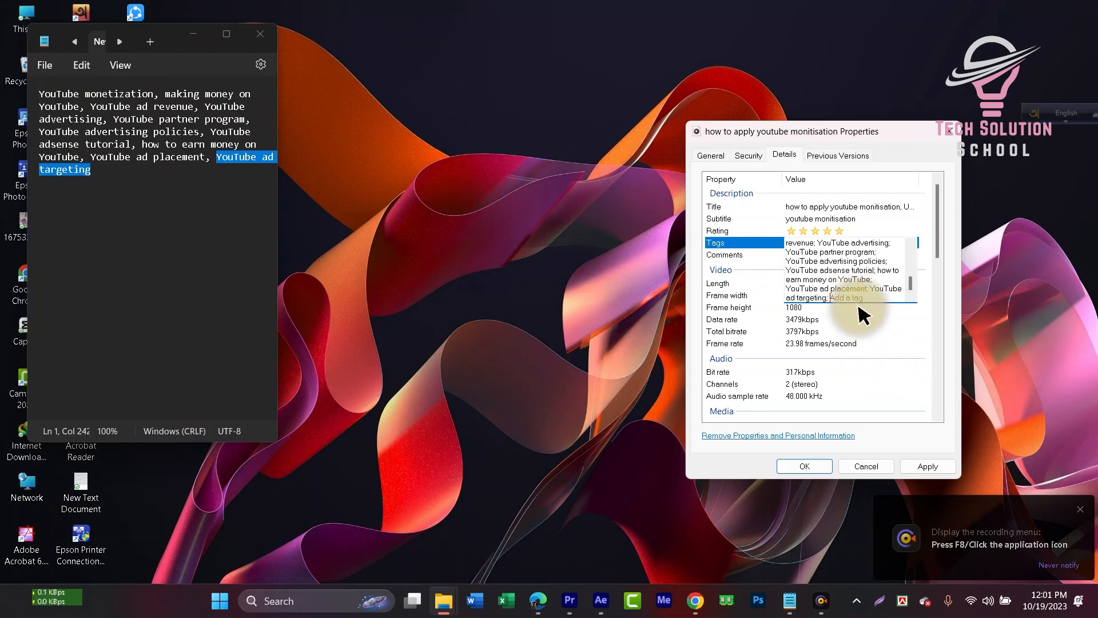
- Switch to Chrome and copy the tag "YouTube monetization" from the vidIQ tag results
click(698, 598)
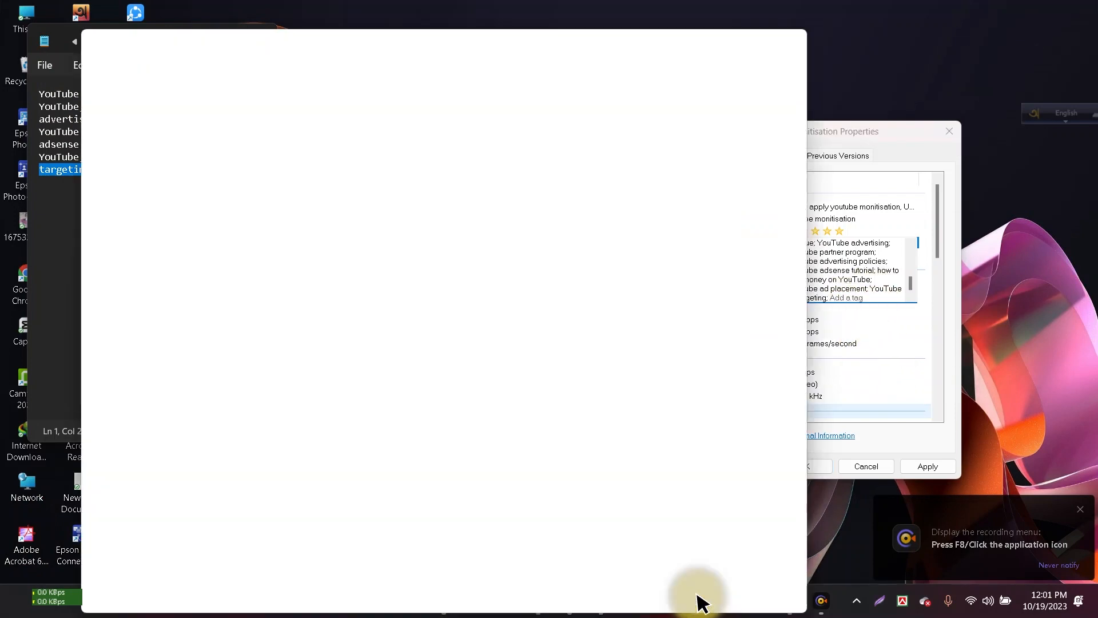
scroll(564, 270, up, 2)
click(403, 368)
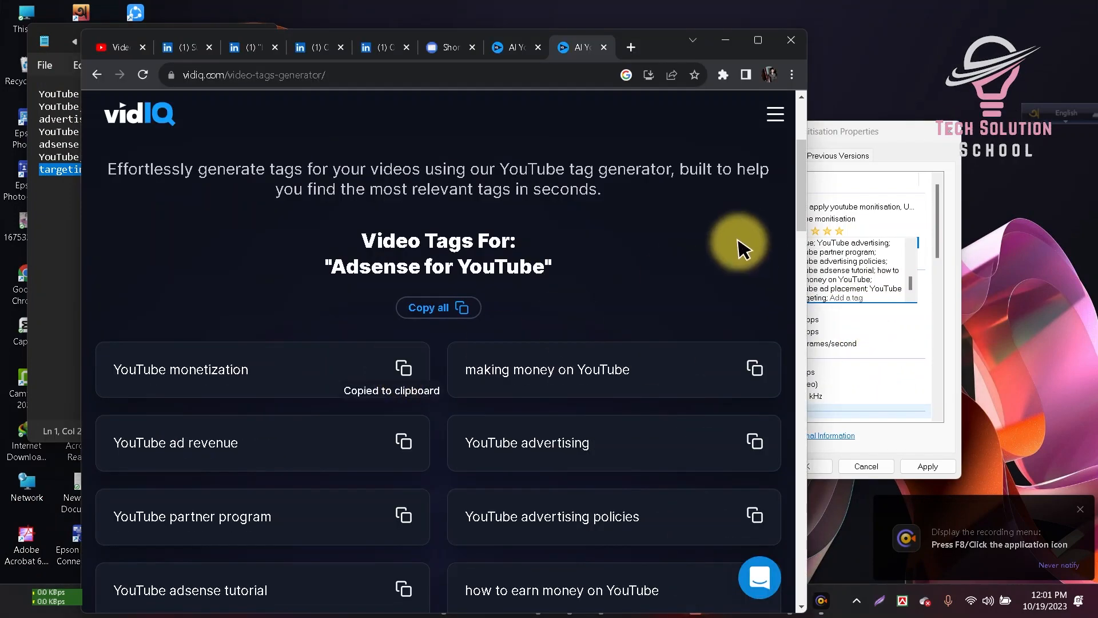
- Open the RapidTags generator in a new browser tab and generate tags for "YouTube monetization"
scroll(525, 244, up, 3)
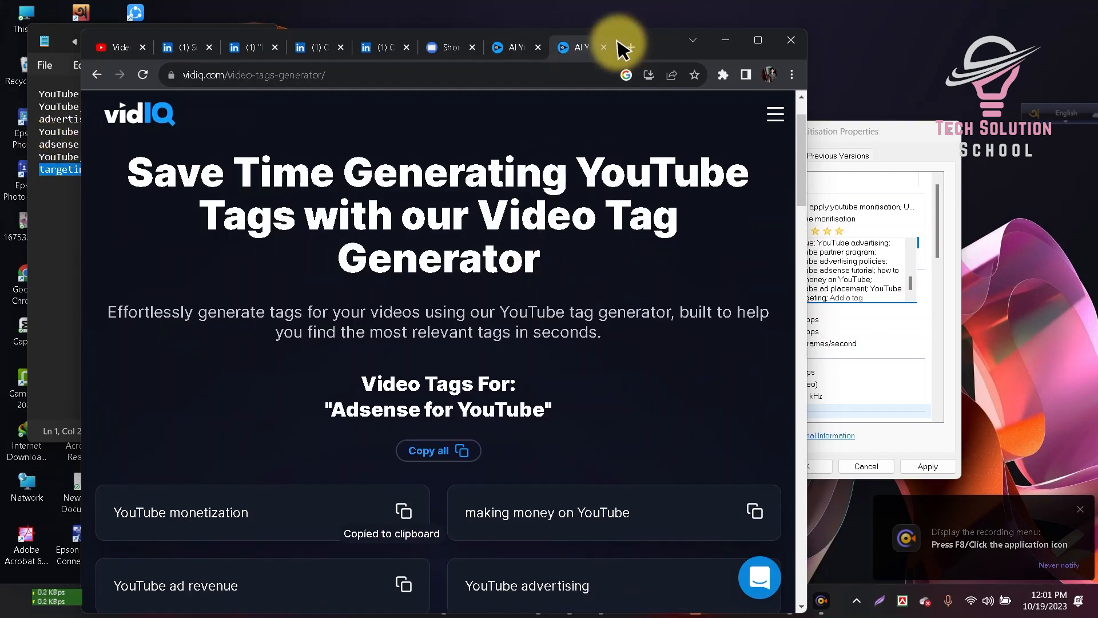
click(519, 56)
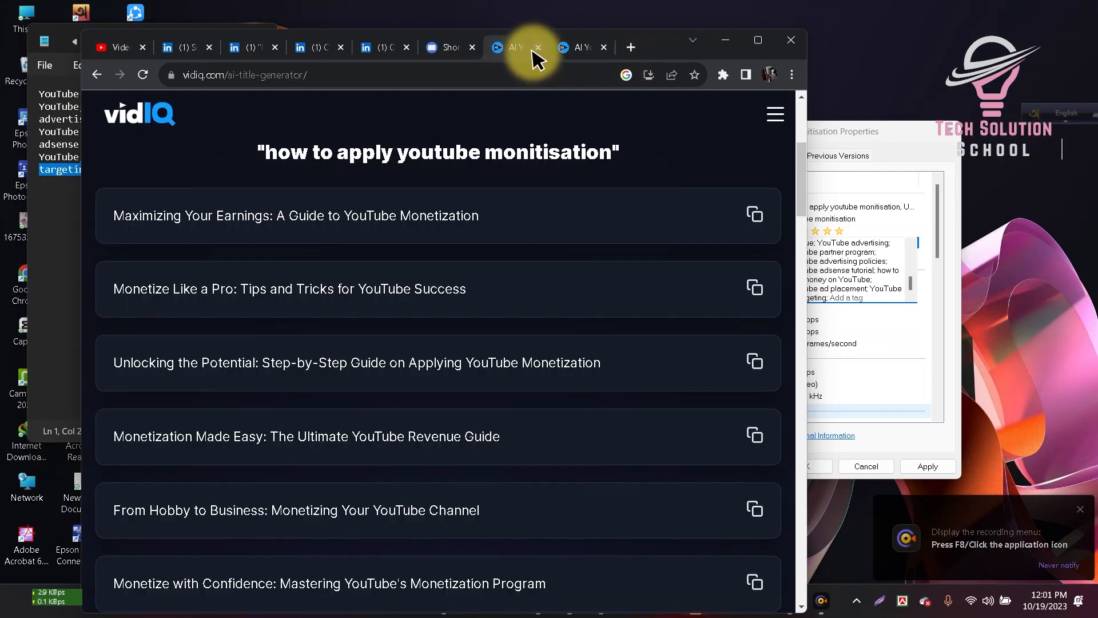
click(632, 47)
click(375, 338)
click(375, 369)
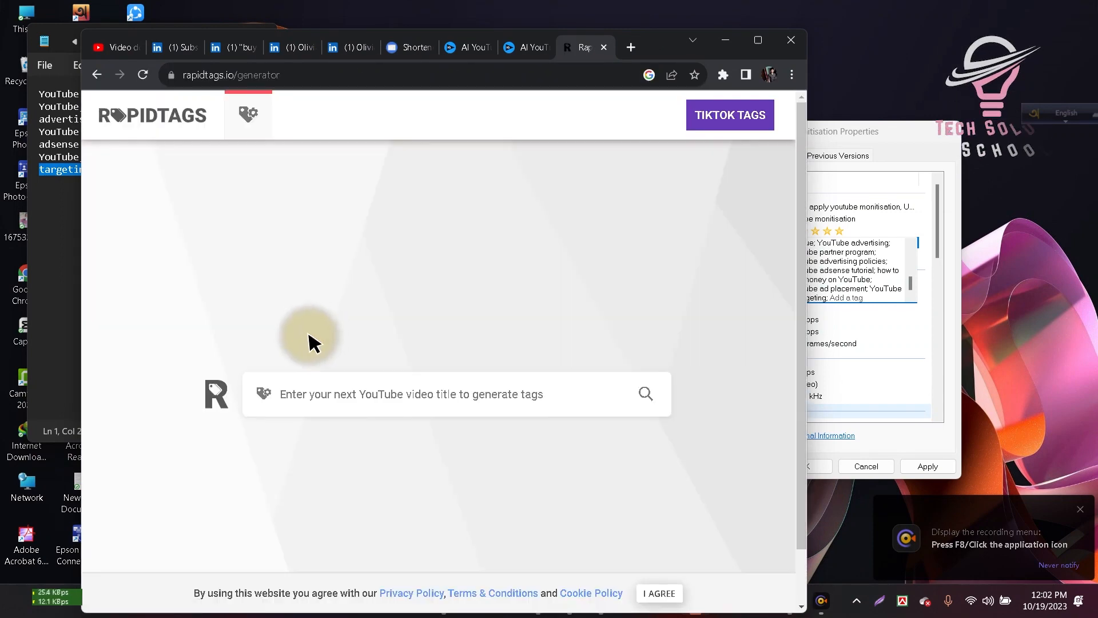
click(338, 401)
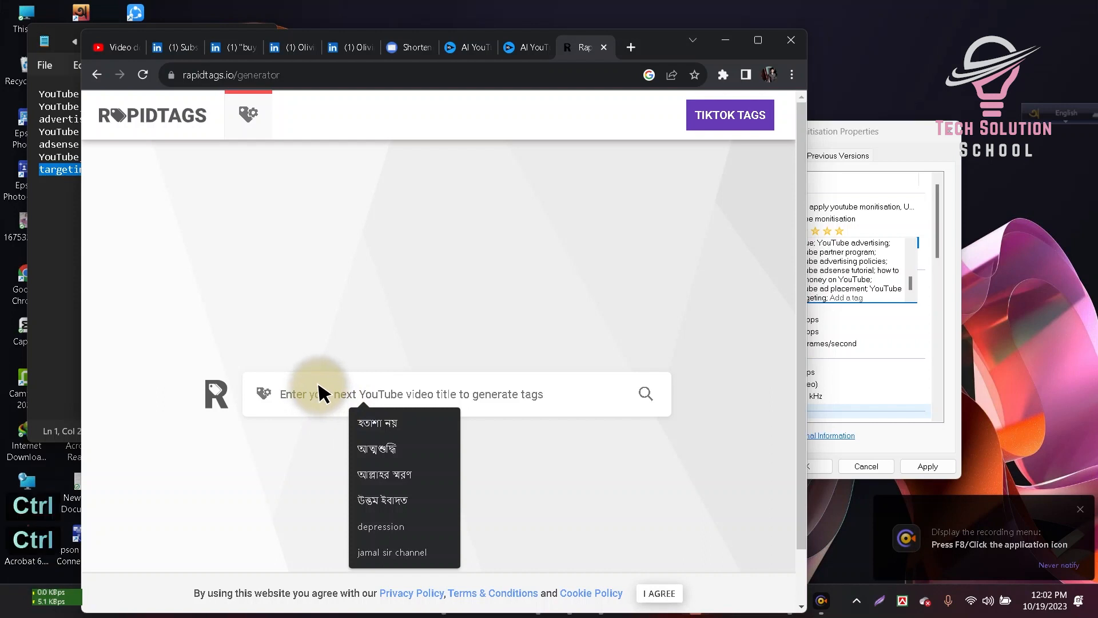
key(ctrl+v)
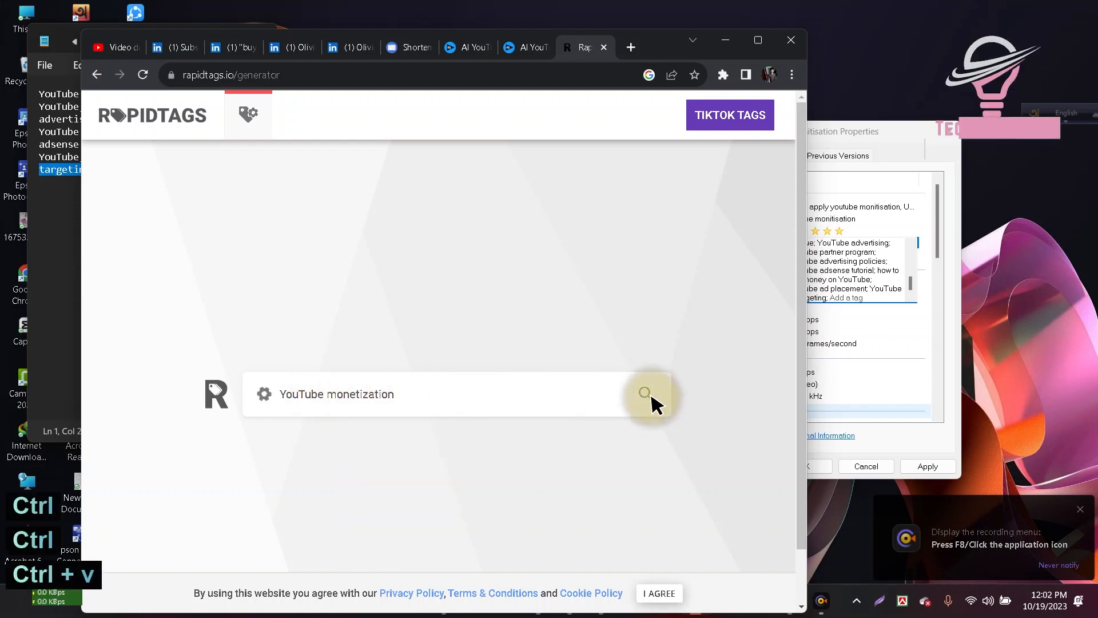
click(651, 398)
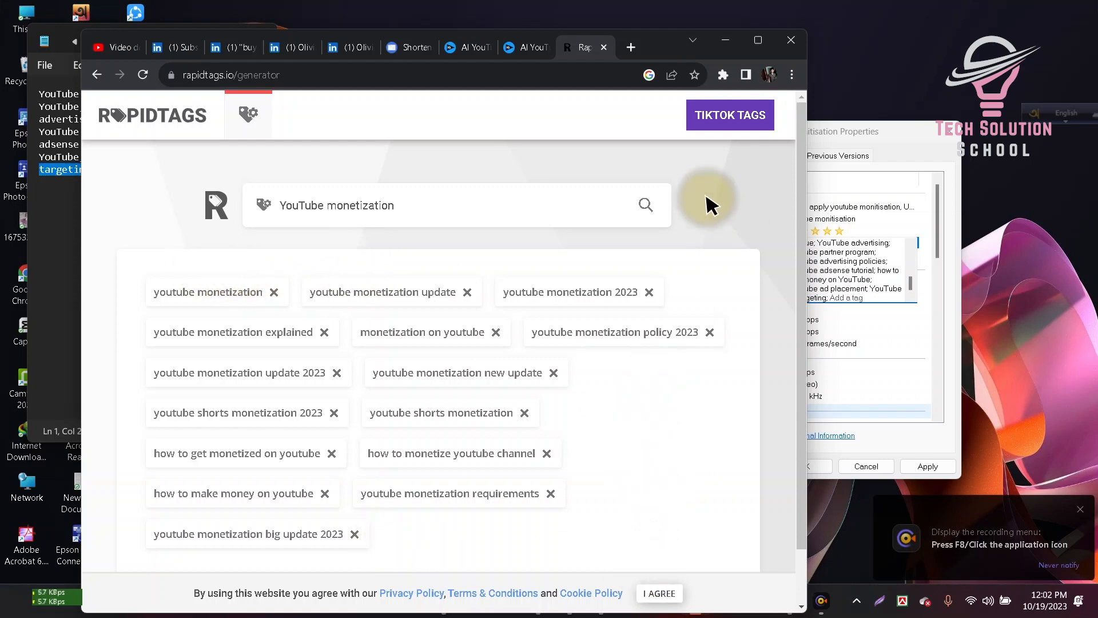
- Copy all the RapidTags results and paste them into the text file, one blank line below the existing tags
scroll(741, 326, down, 1)
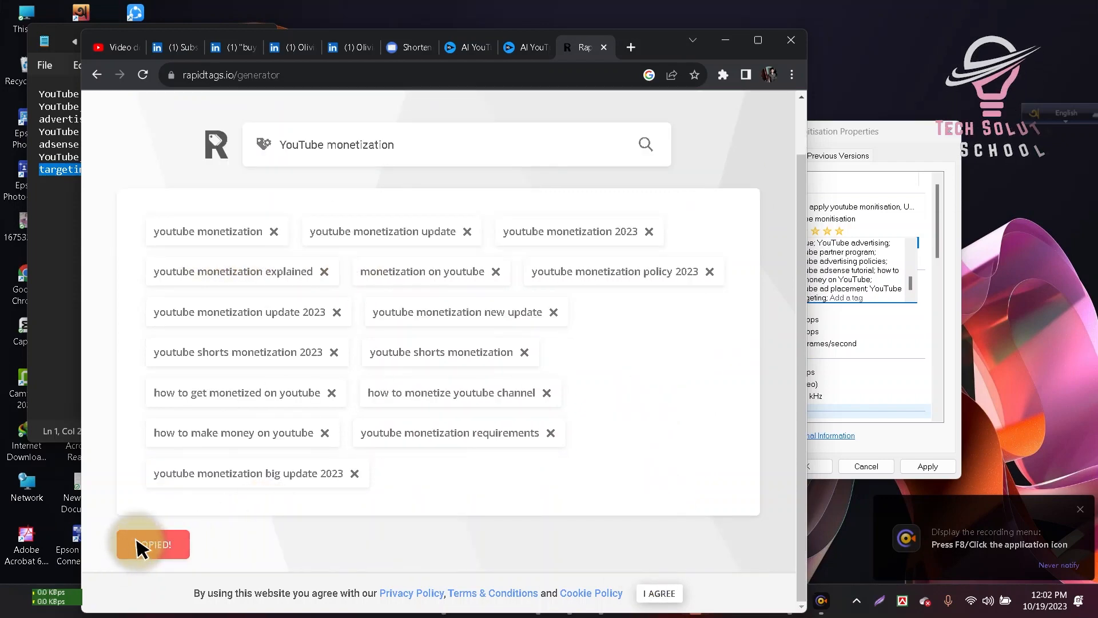
click(725, 41)
click(120, 185)
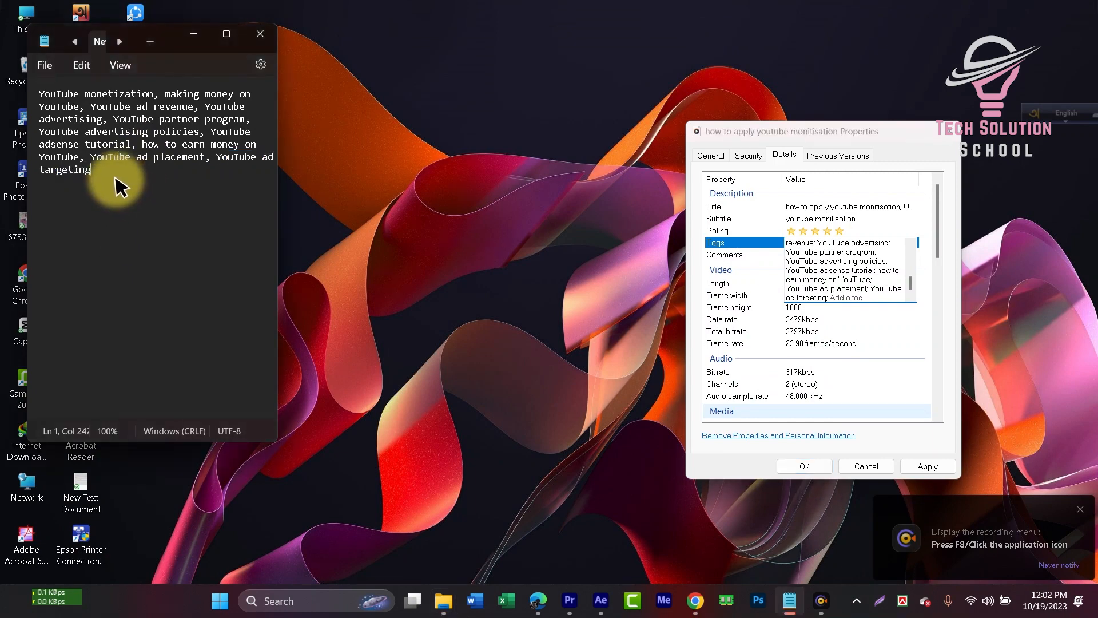
key(Return)
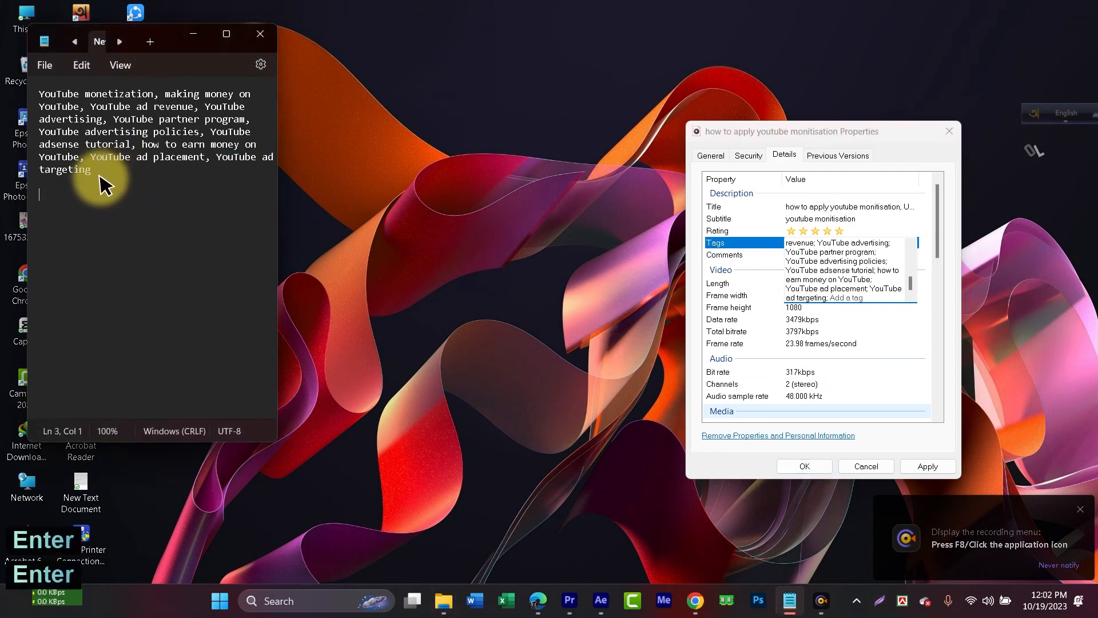
key(ctrl+v)
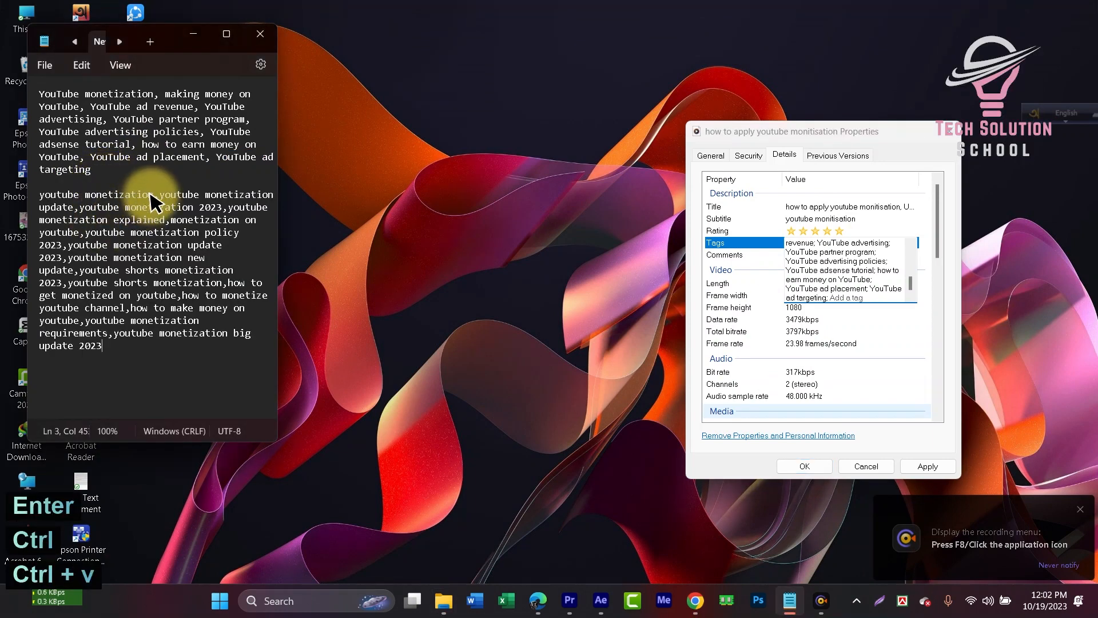
- Add "youtube monetization" and "youtube monetization update" from the new RapidTags list to the video's Tags property
drag(151, 195, 35, 197)
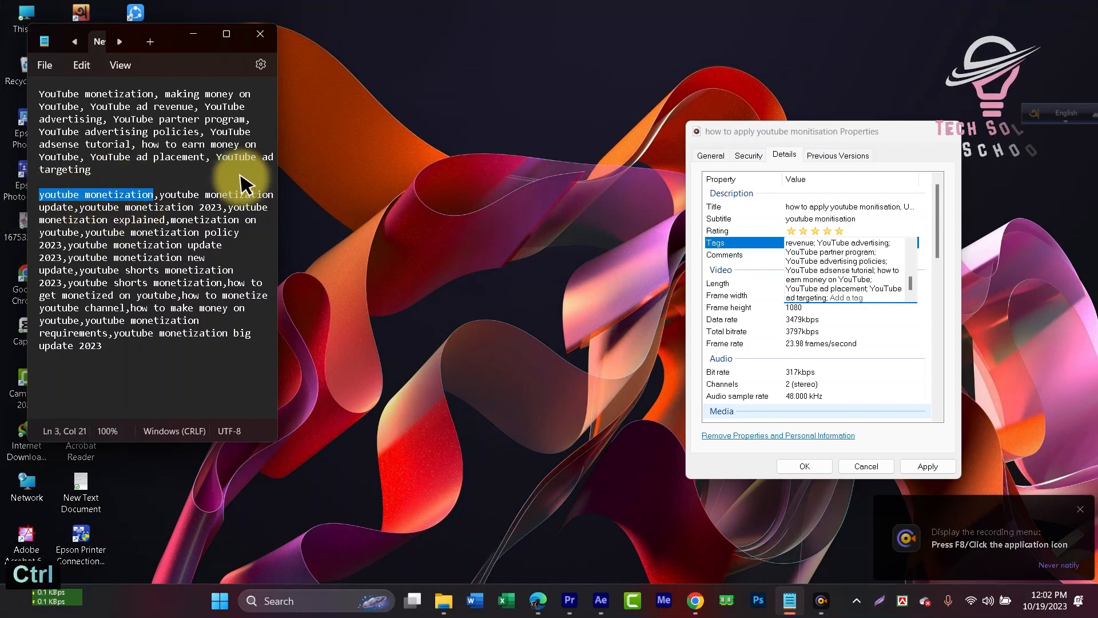
key(ctrl+c)
click(873, 290)
key(ctrl+v)
key(Return)
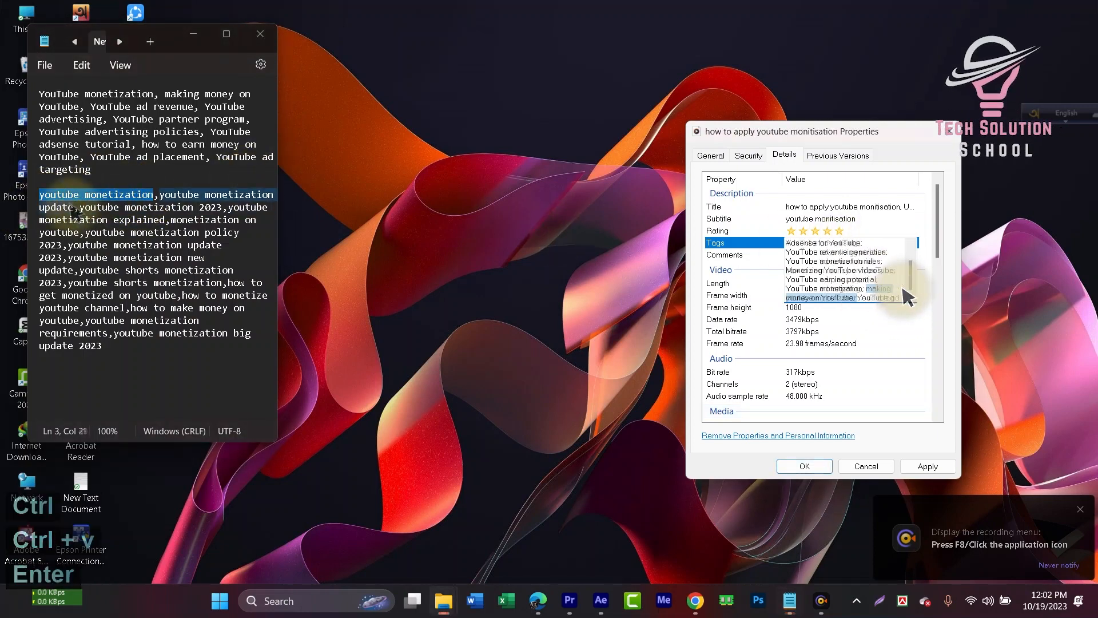
drag(160, 194, 165, 219)
key(ctrl+c)
click(878, 290)
key(ctrl+v)
- Add "youtube monetization 2023" and "youtube monetization explained" from the text file to the video's Tags property
key(ctrl+c)
click(880, 293)
key(ctrl+v)
key(ctrl+c)
click(888, 292)
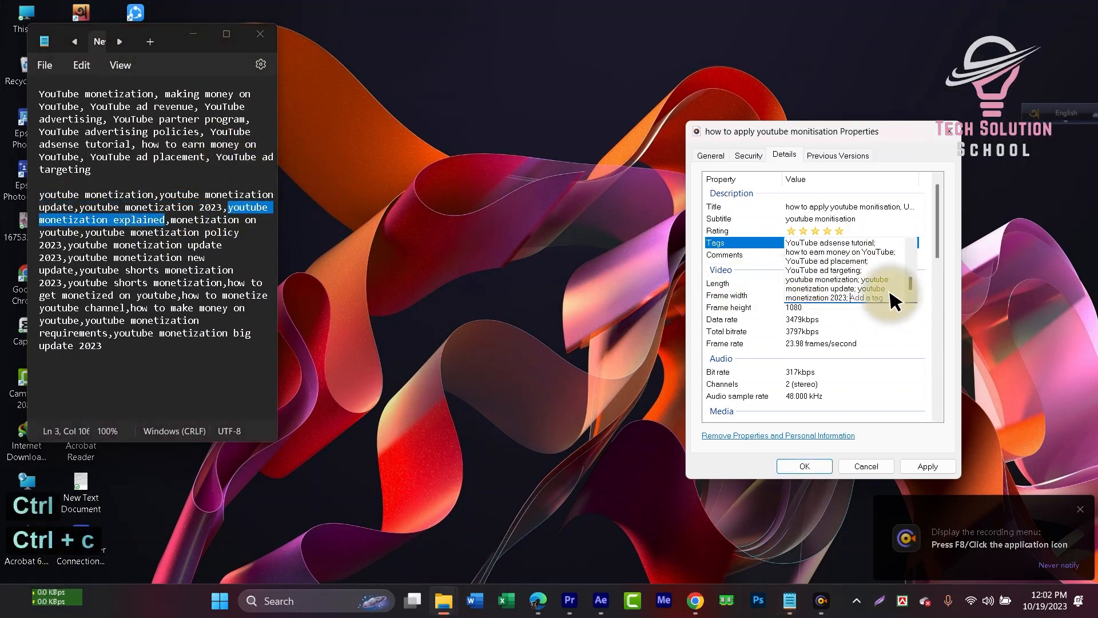
key(ctrl+v)
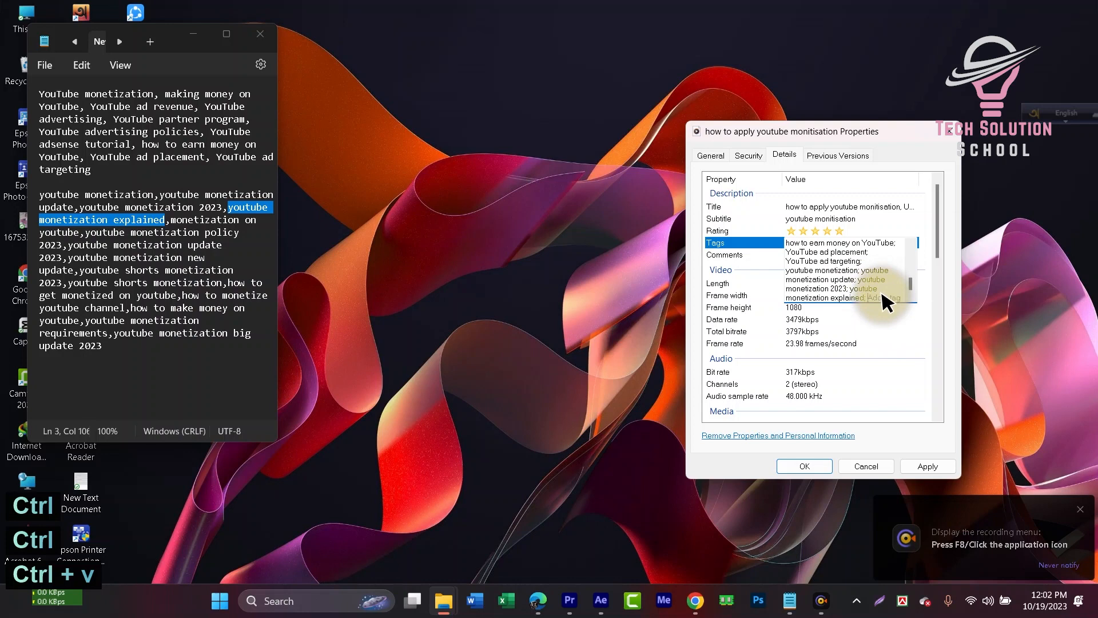
key(Return)
- Add "monetization on youtube" and "youtube monetization policy 2023" from the text file to the video's Tags property
click(696, 602)
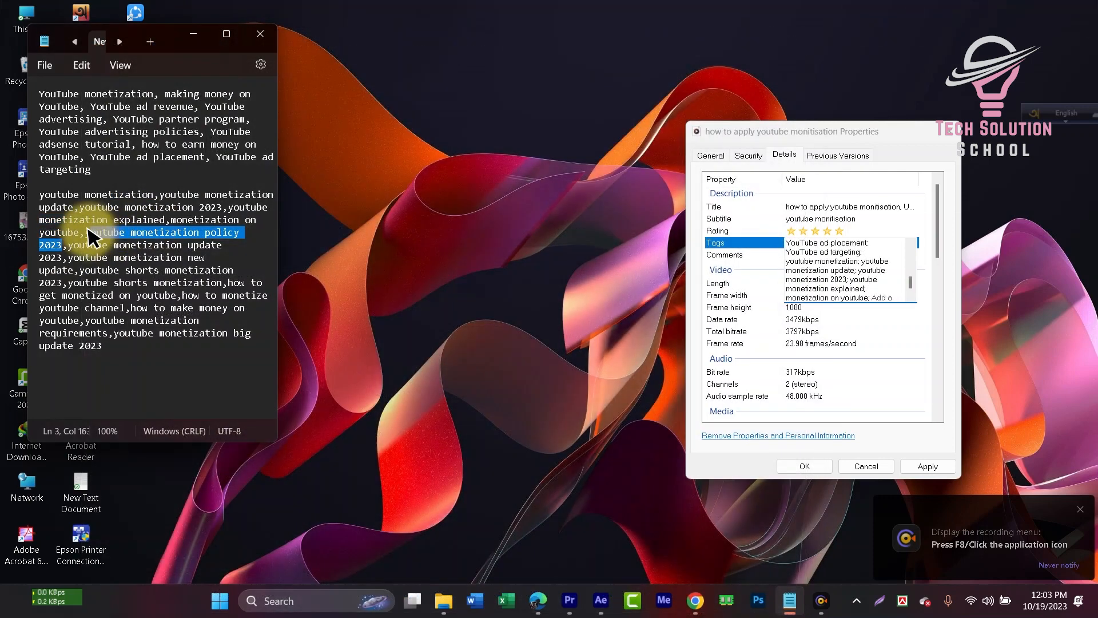
key(ctrl+c)
click(893, 302)
key(ctrl+v)
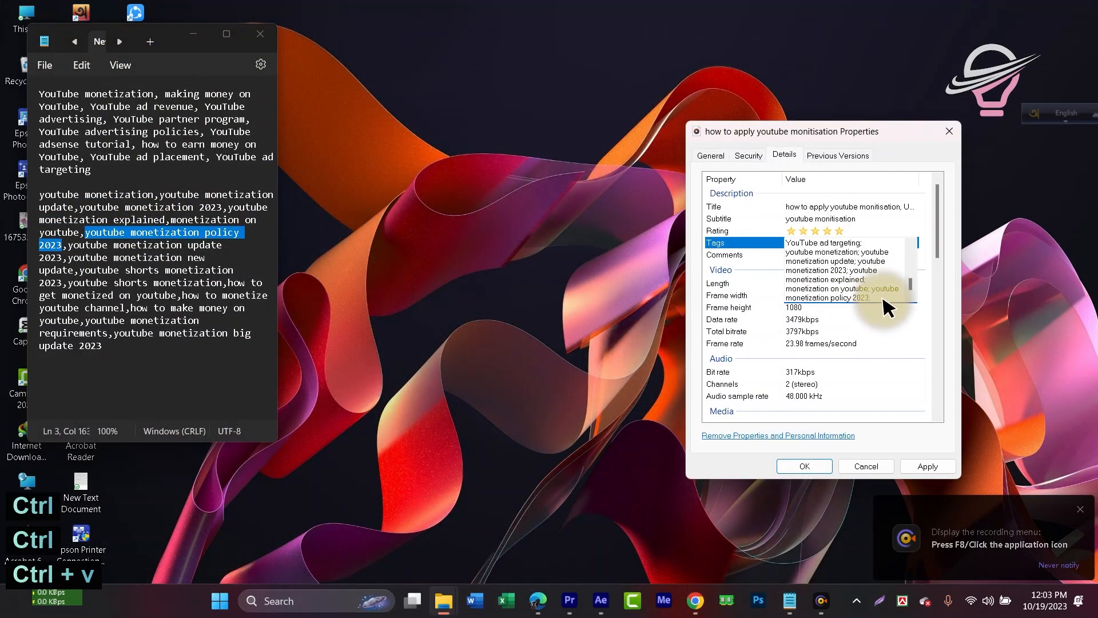
- Add the tags from "youtube monetization update 2023" through "youtube shorts monetization 2023" in the text file to the Tags property
mouse_move(69, 245)
mouse_down()
mouse_move(151, 245)
mouse_move(63, 258)
mouse_up()
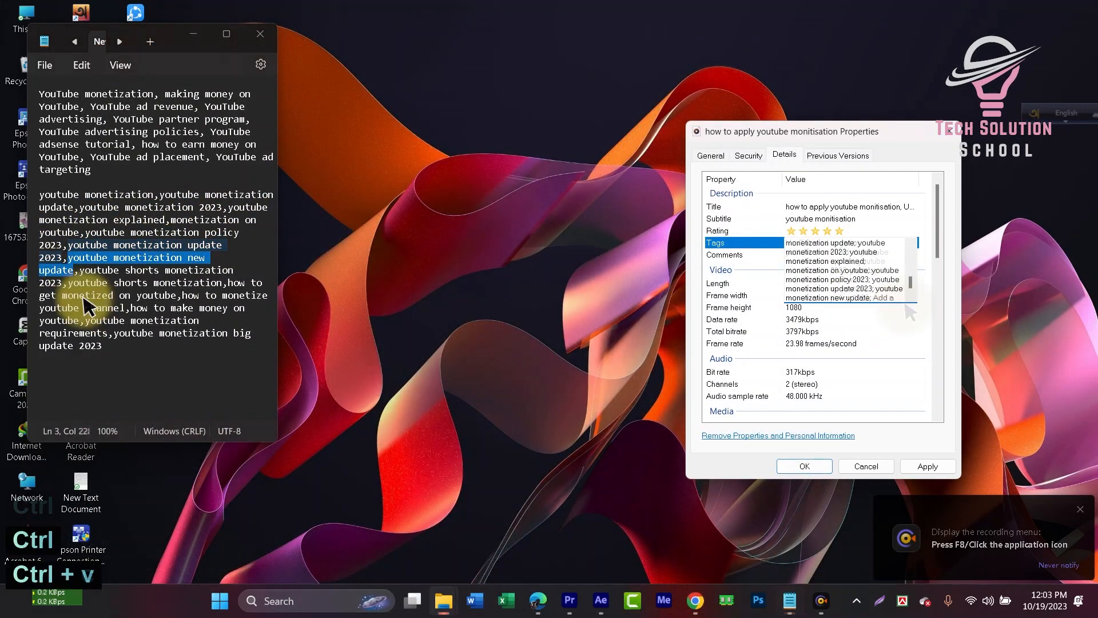
drag(80, 270, 220, 273)
key(ctrl+c)
click(895, 300)
key(ctrl+v)
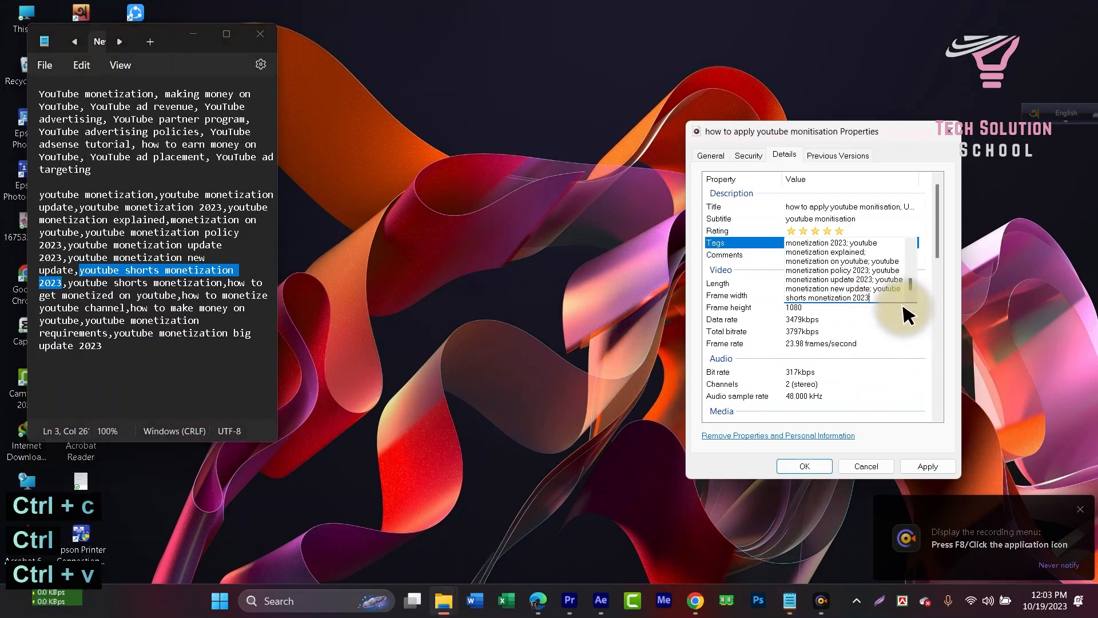
- Add "youtube shorts monetization" and "how to get monetized on youtube" from the text file to the video's Tags property
drag(69, 282, 243, 283)
drag(229, 282, 176, 295)
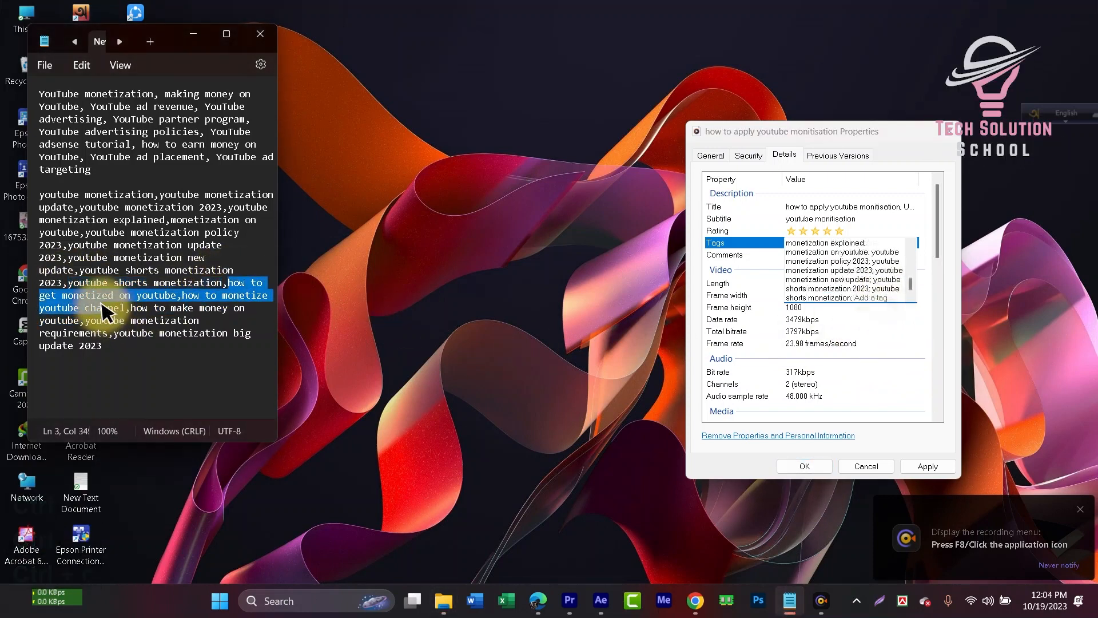
key(ctrl+c)
click(908, 296)
key(ctrl+v)
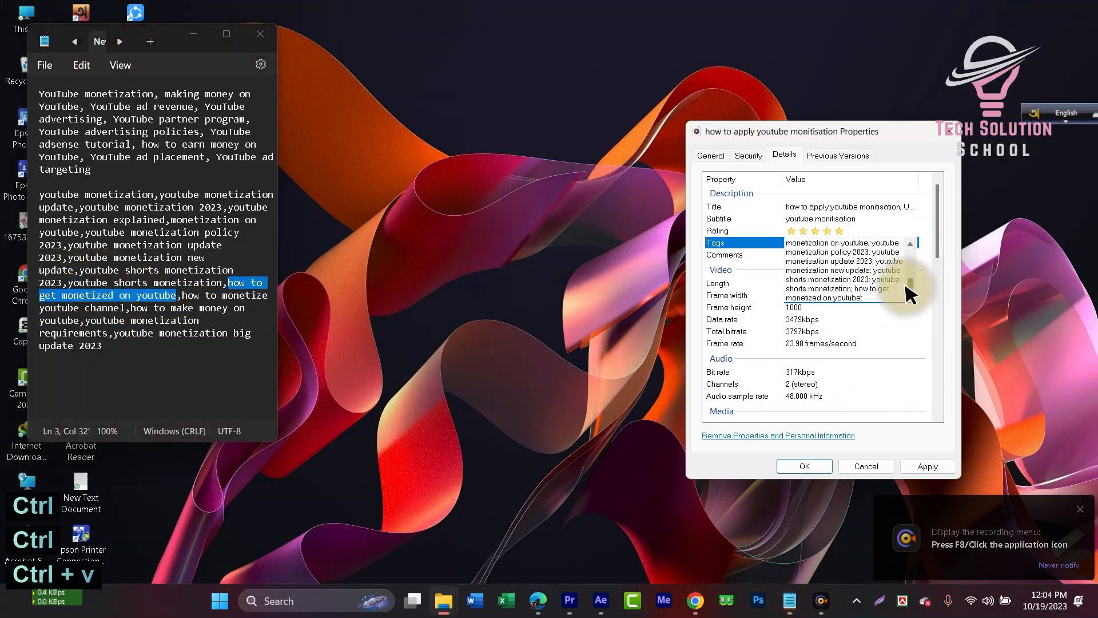
- Add "how to monetize youtube channel", "how to make money on youtube" and "youtube monetization requirements" to the video's Tags property
drag(85, 320, 108, 333)
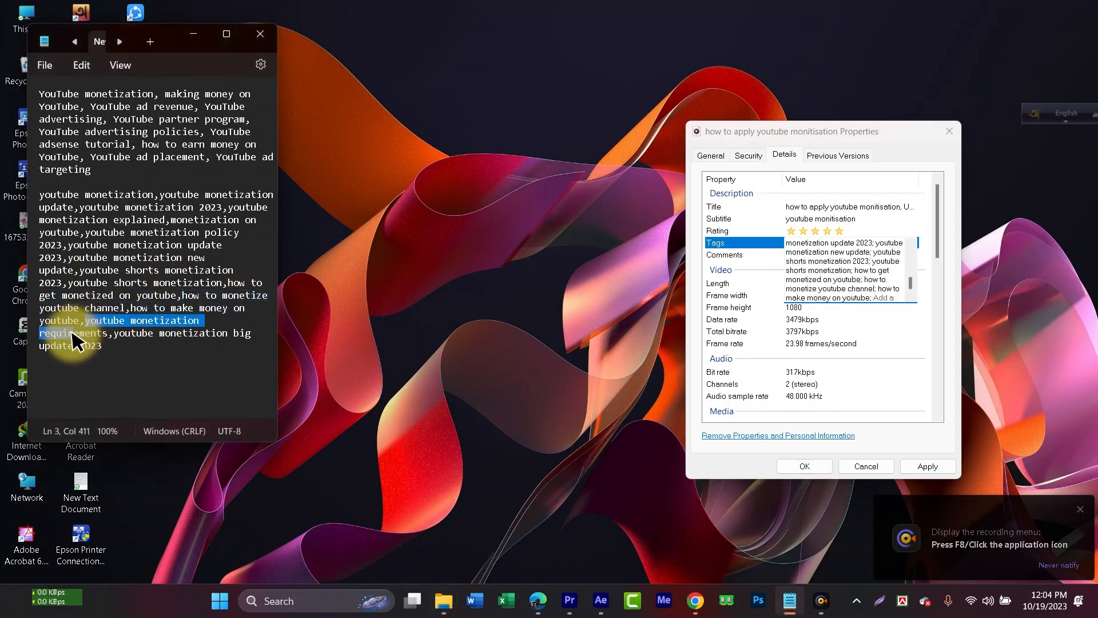
key(ctrl+c)
click(884, 297)
key(ctrl+v)
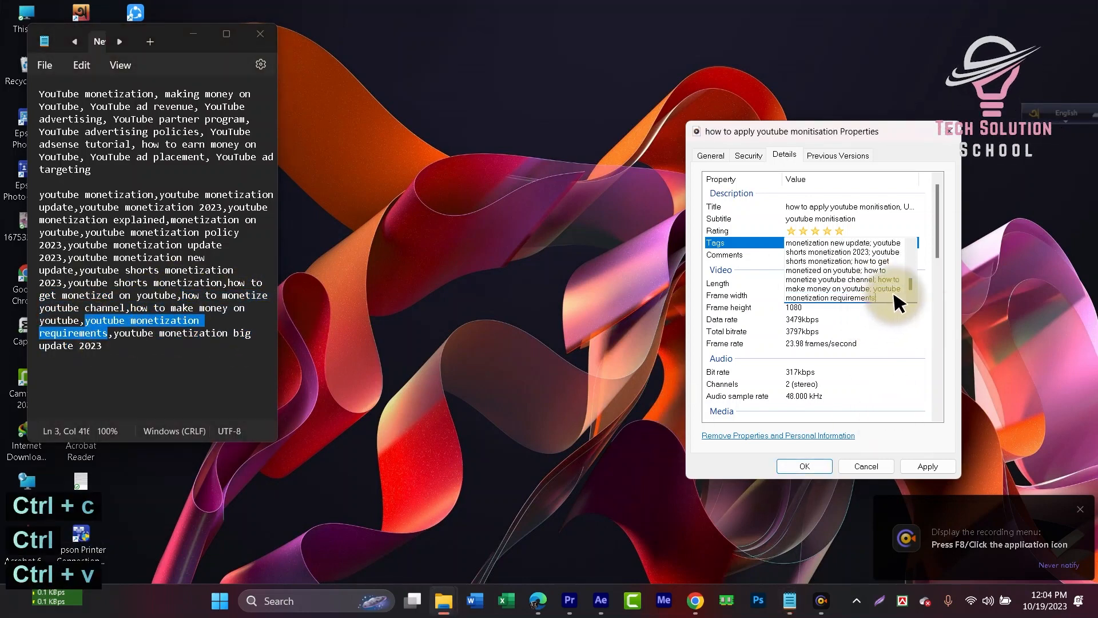
- Add "youtube monetization big update 2023" from the text file to the video's Tags property
drag(113, 333, 302, 372)
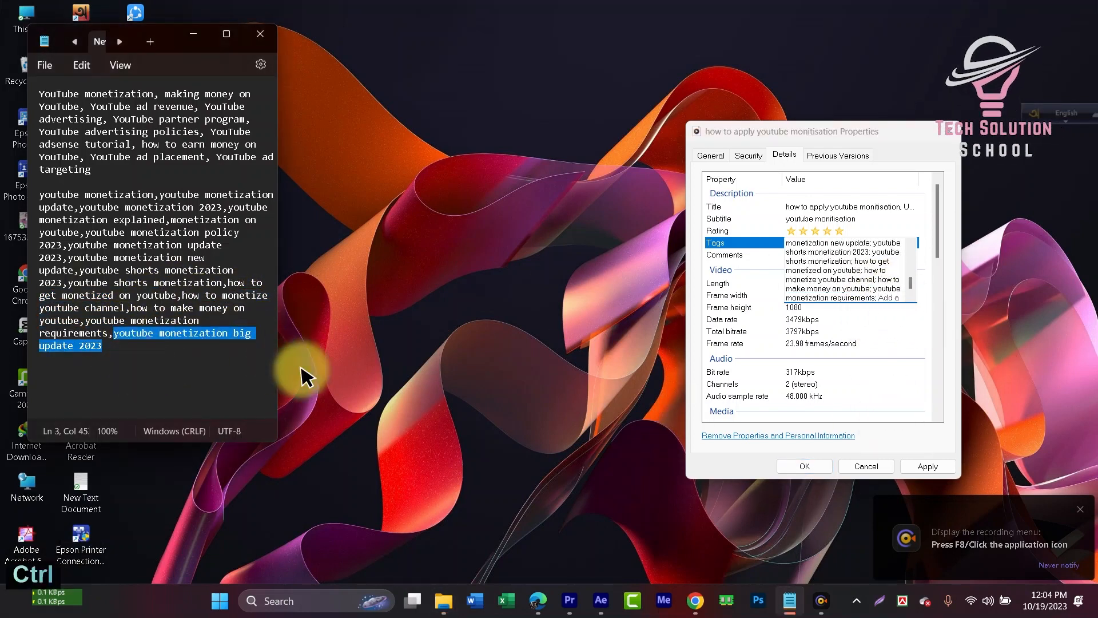
key(ctrl+c)
click(890, 295)
key(ctrl+v)
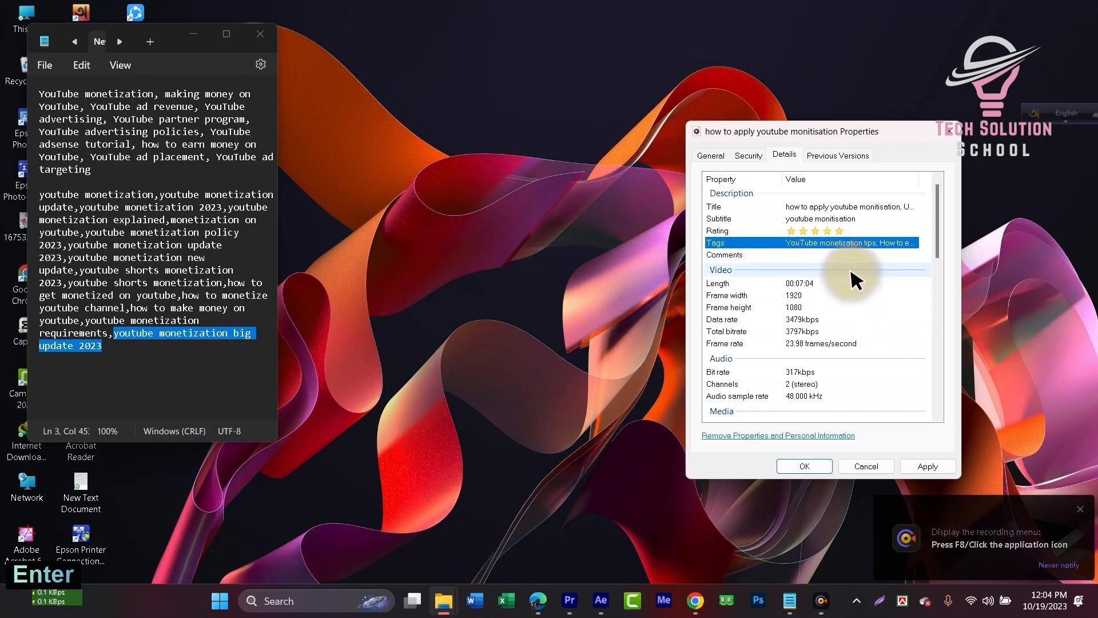
click(810, 244)
click(853, 343)
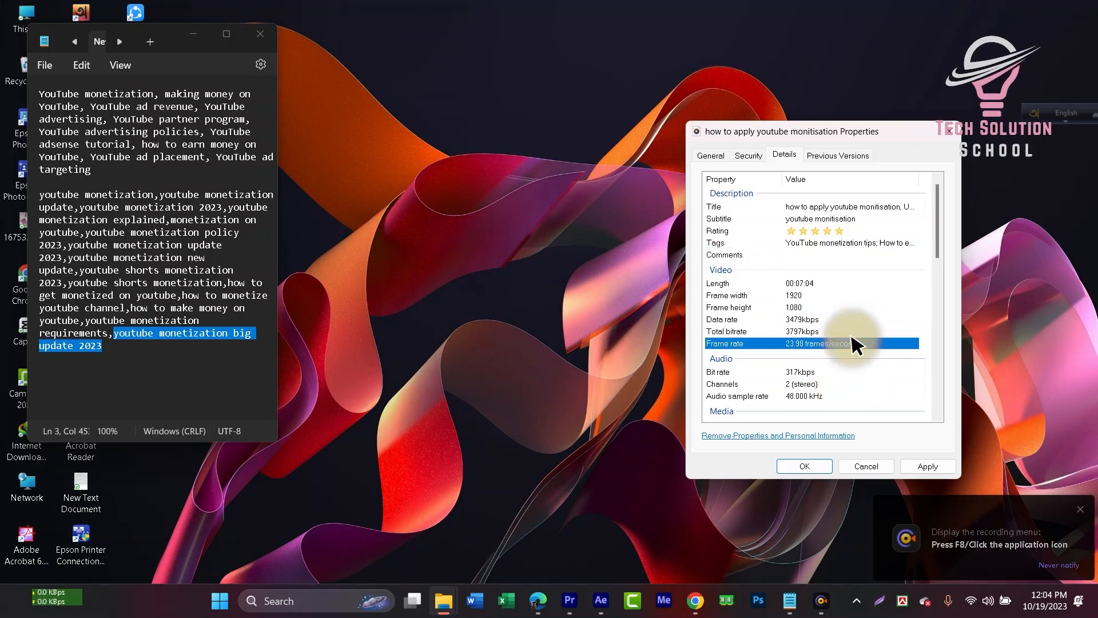
- Set the video's Contributing artists property to "tech soultion school"
scroll(853, 321, down, 1)
scroll(853, 323, down, 1)
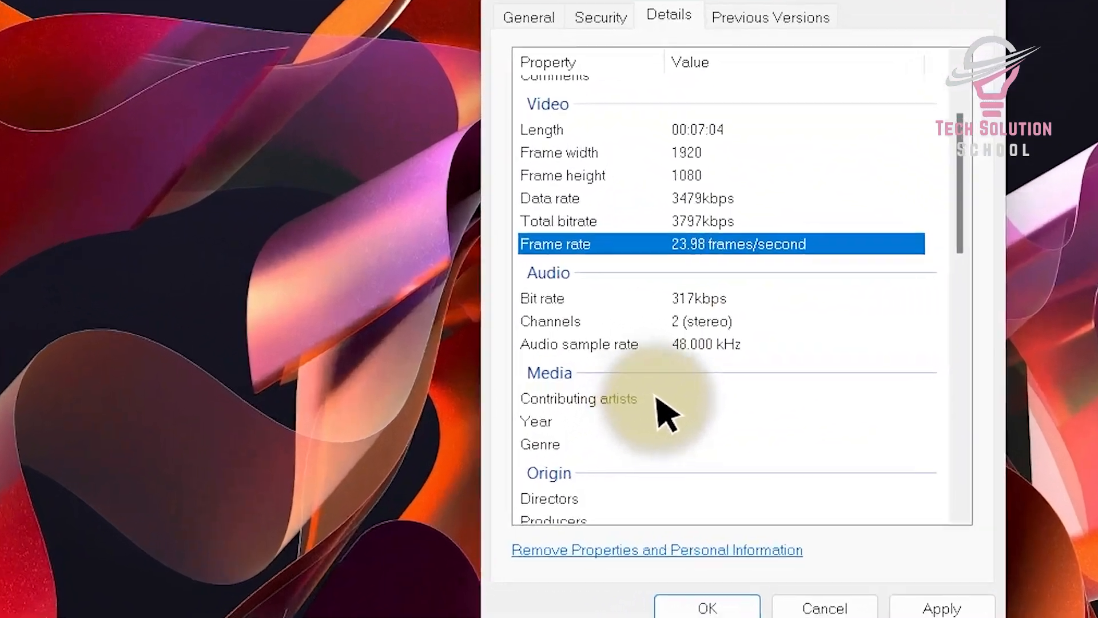
click(804, 356)
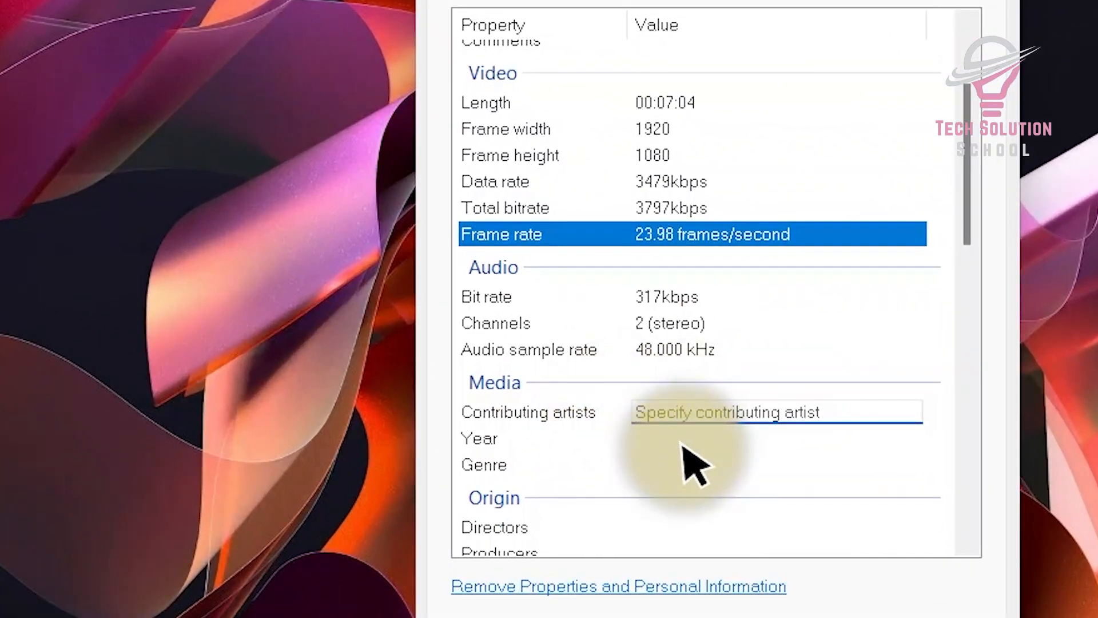
text(.)
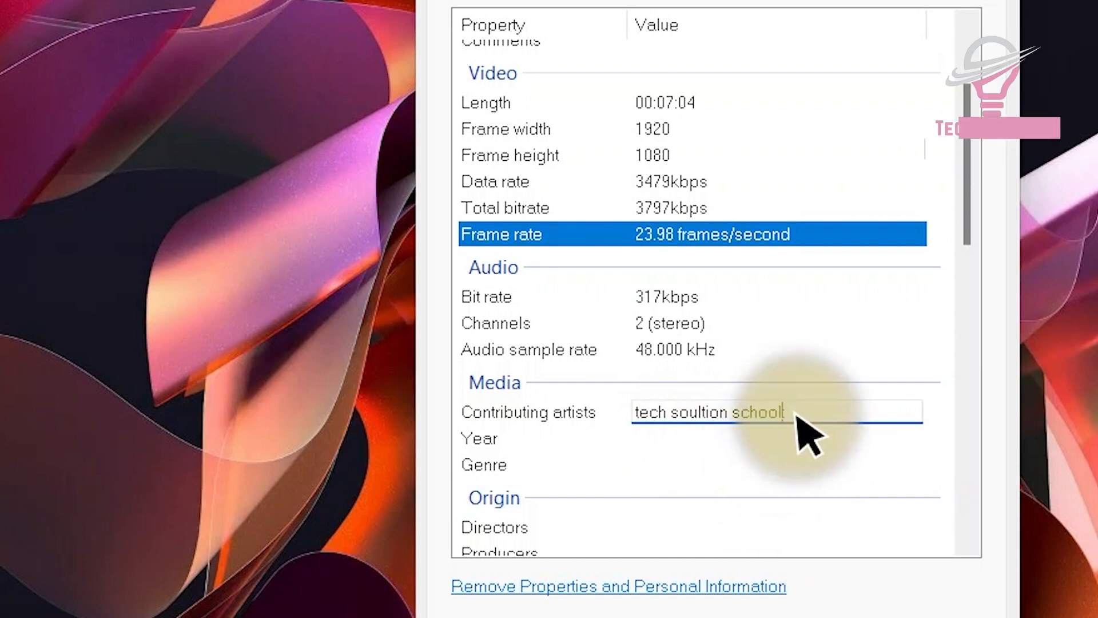
click(744, 439)
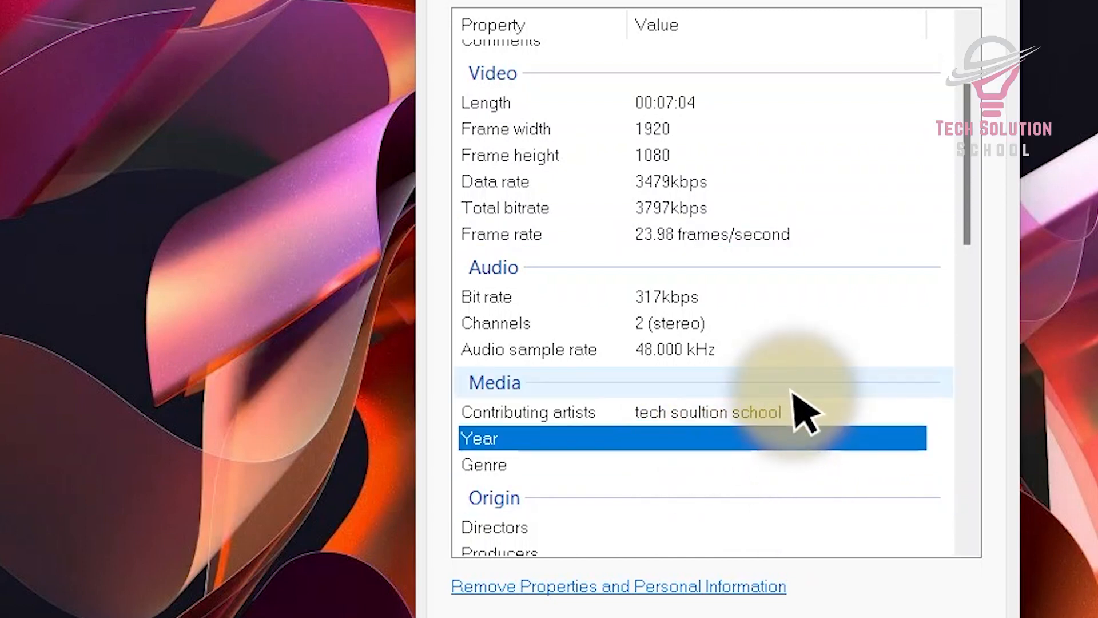
- Add the creator's name and "TECH SOLUTION BANGLA" as further contributing artists, separated by semicolons
click(795, 411)
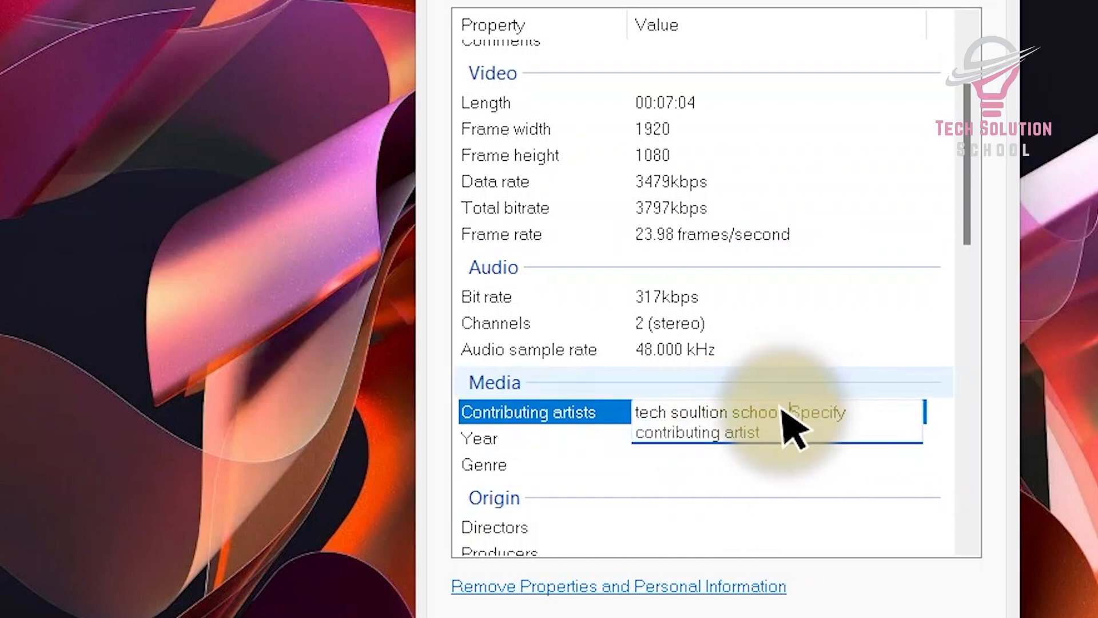
drag(784, 409, 635, 408)
drag(858, 415, 664, 404)
click(851, 405)
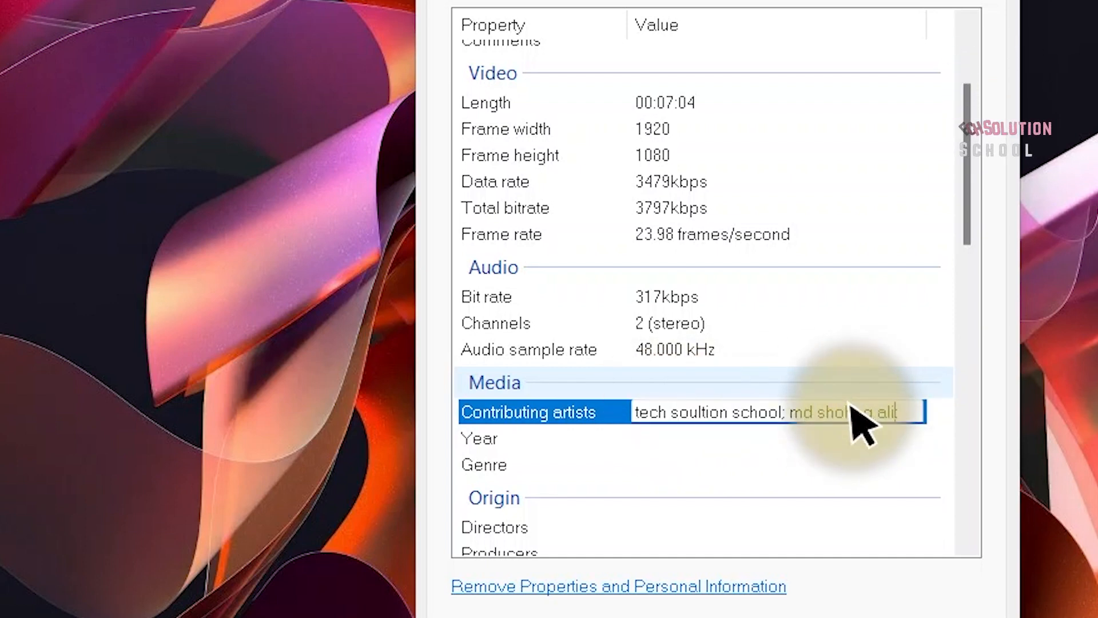
text(; TECH SOLUT)
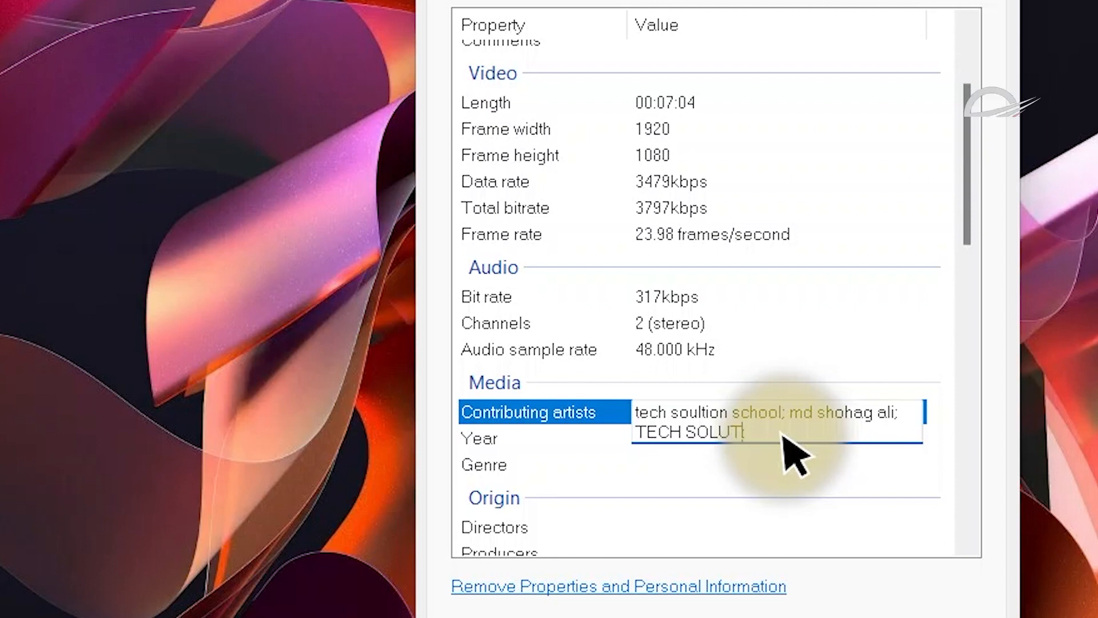
text(;)
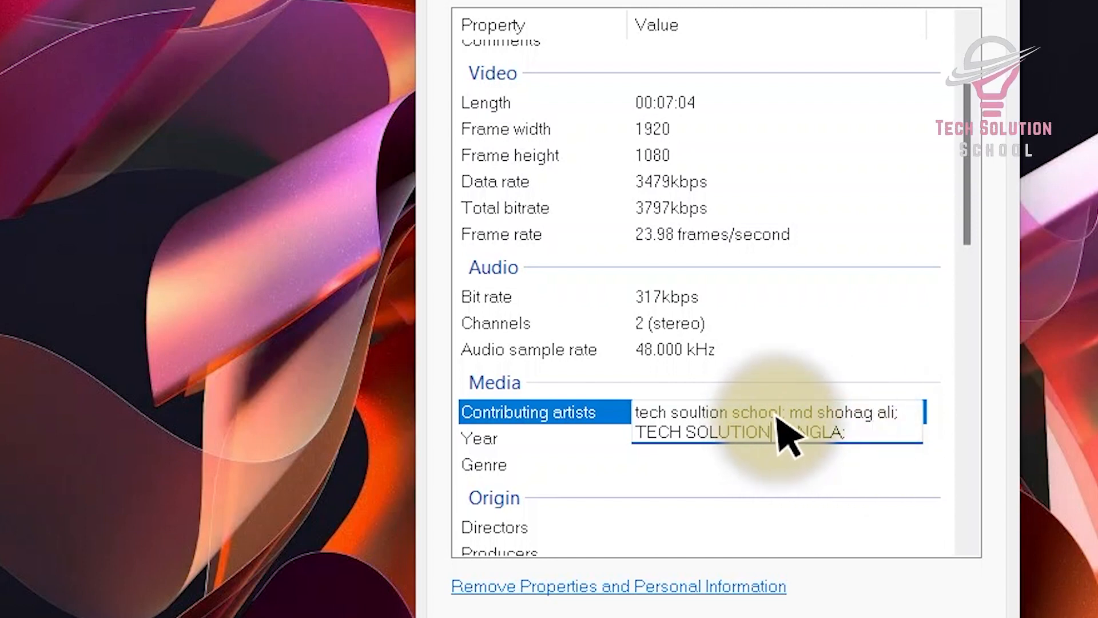
- Copy "tech soultion school" from the contributing artists into the Directors, Producers and Writers properties
mouse_move(788, 413)
mouse_down()
mouse_move(640, 416)
mouse_move(795, 418)
mouse_move(782, 417)
mouse_up()
click(694, 461)
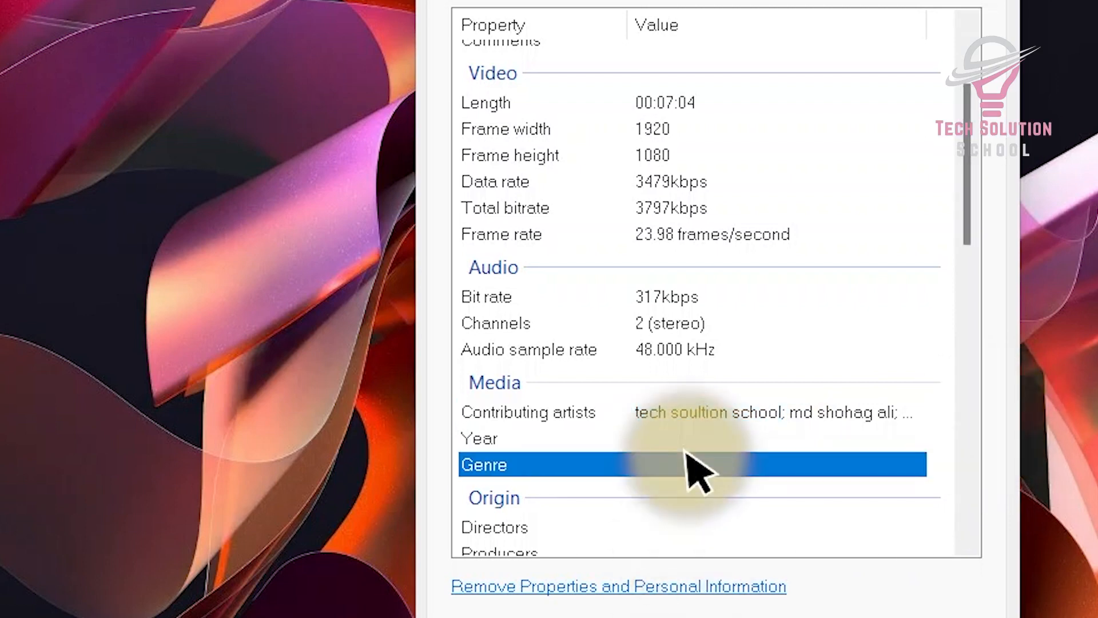
scroll(658, 458, down, 1)
click(716, 449)
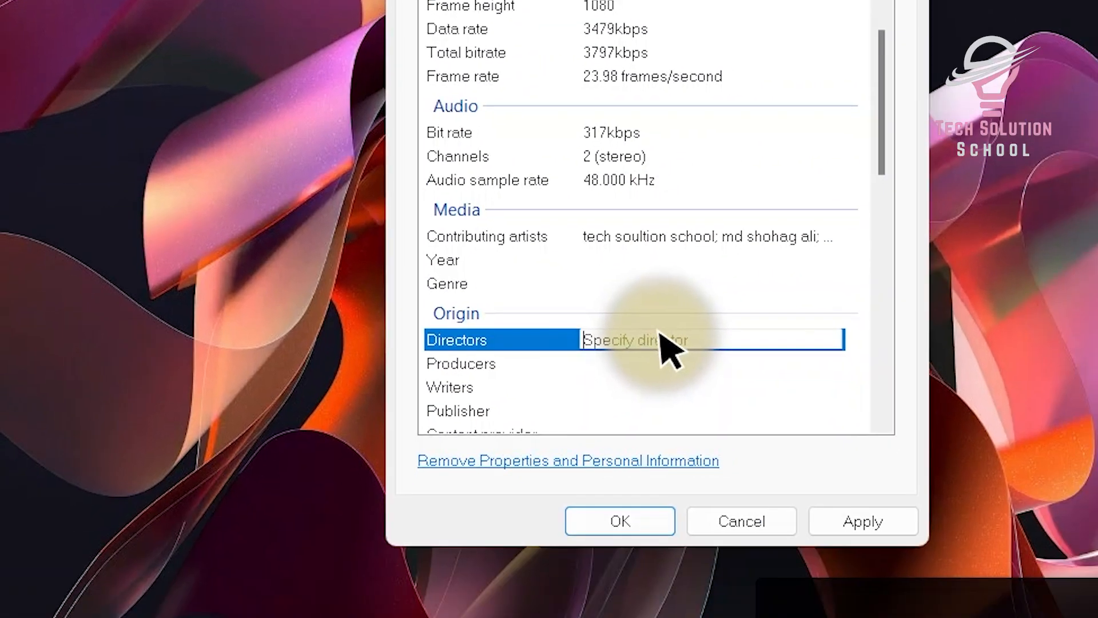
click(637, 364)
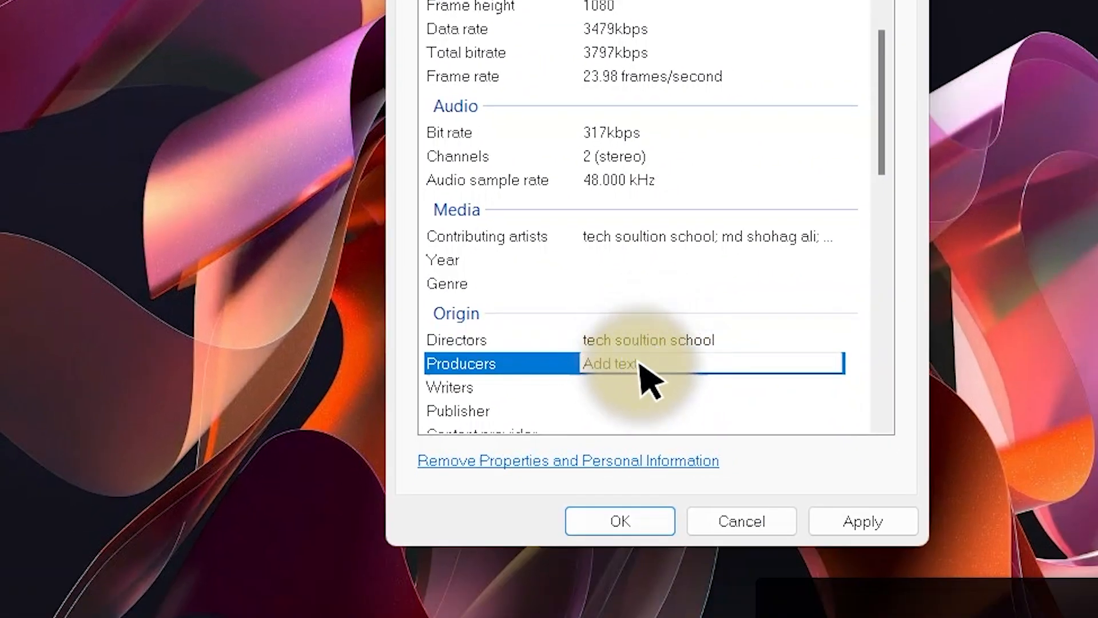
key(ctrl+v)
click(639, 388)
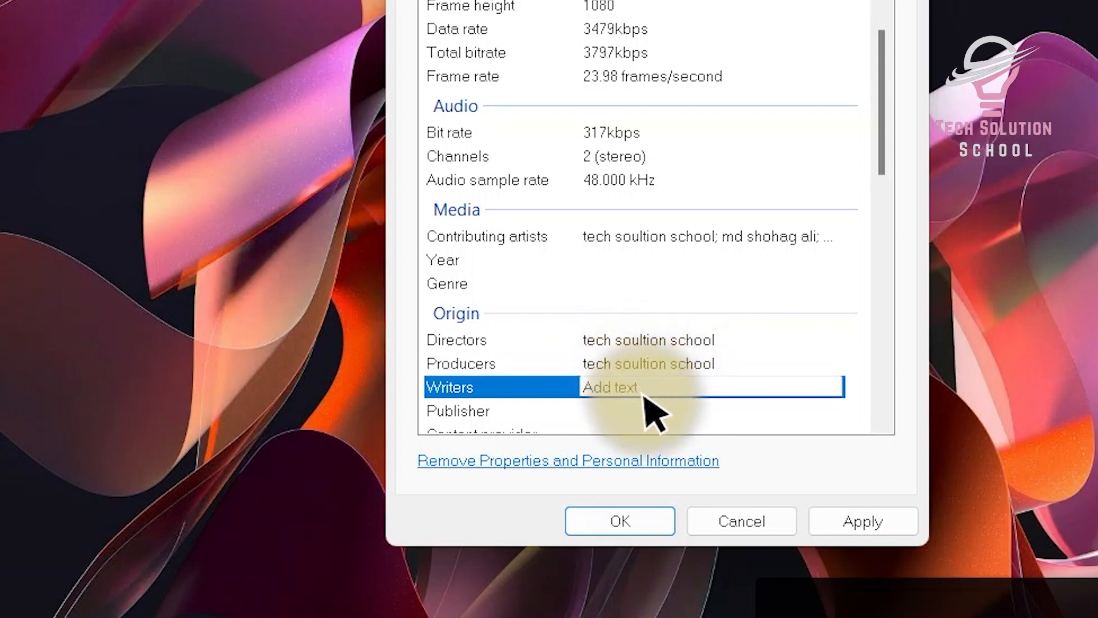
key(ctrl+v)
- Fill the Publisher and Content provider properties with "tech soultion school"
scroll(657, 401, down, 2)
click(662, 279)
key(ctrl+v)
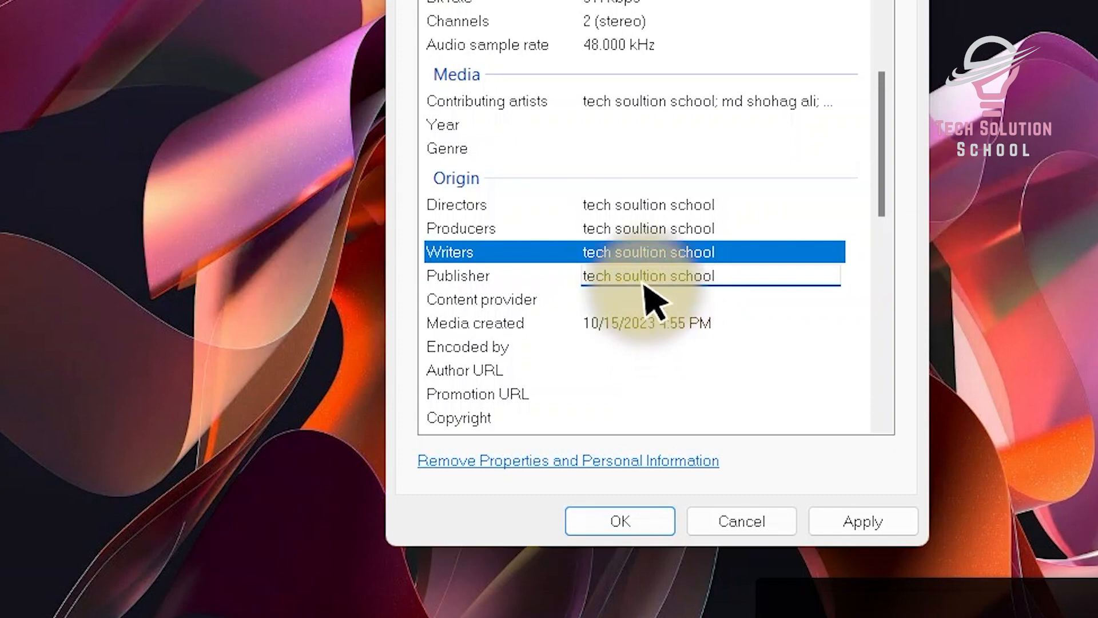
click(649, 300)
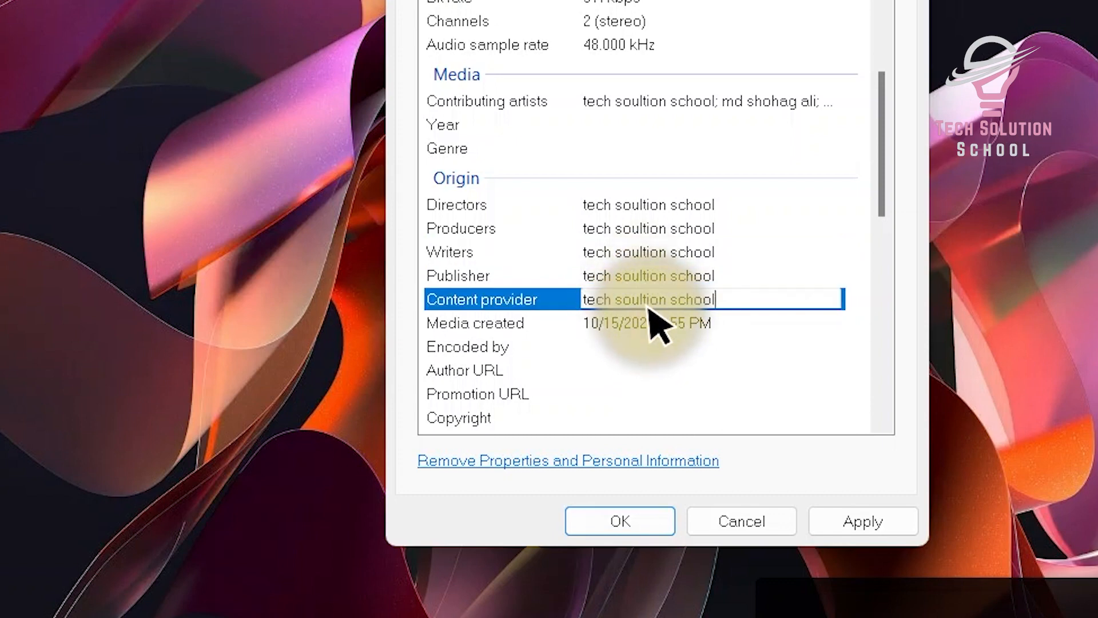
- Look through the remaining properties, then apply the metadata changes and close the file's properties
scroll(675, 315, down, 2)
scroll(633, 338, down, 3)
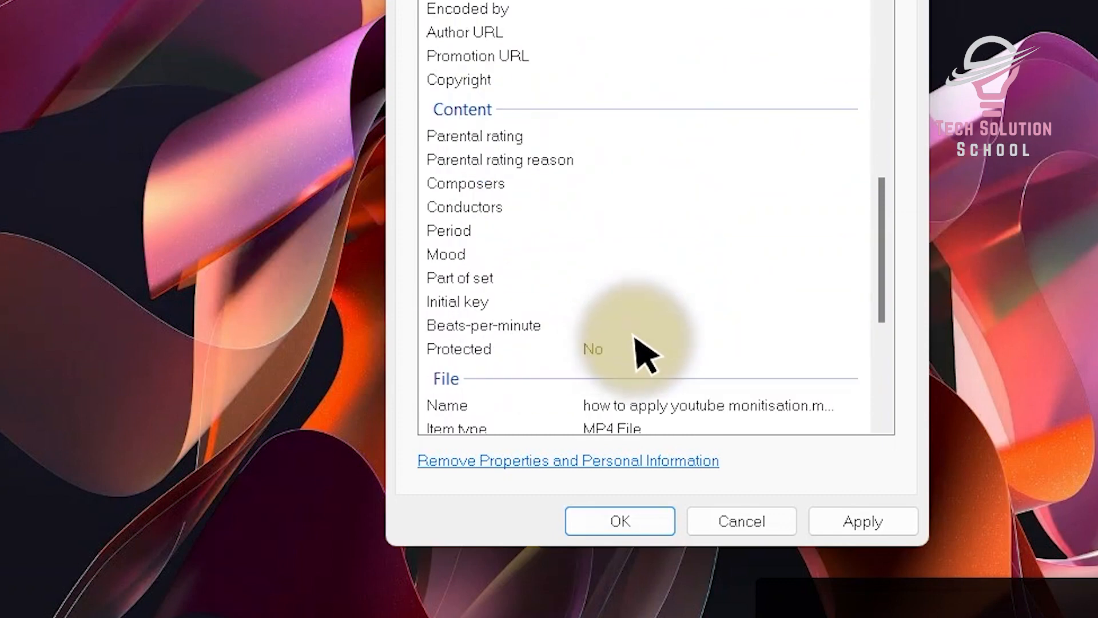
scroll(635, 337, down, 3)
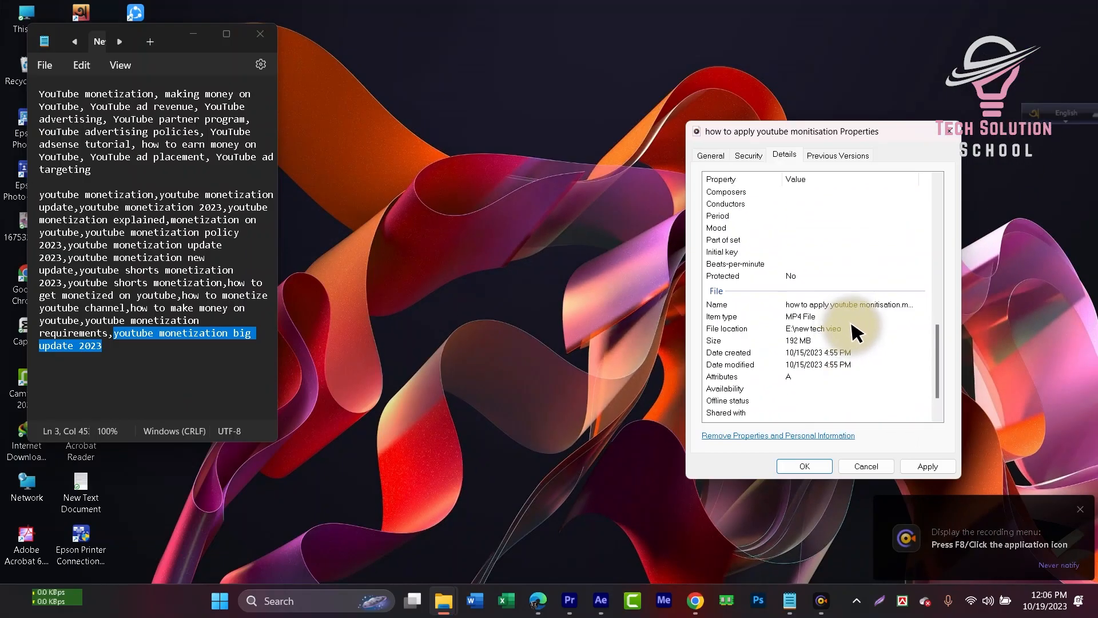
click(928, 467)
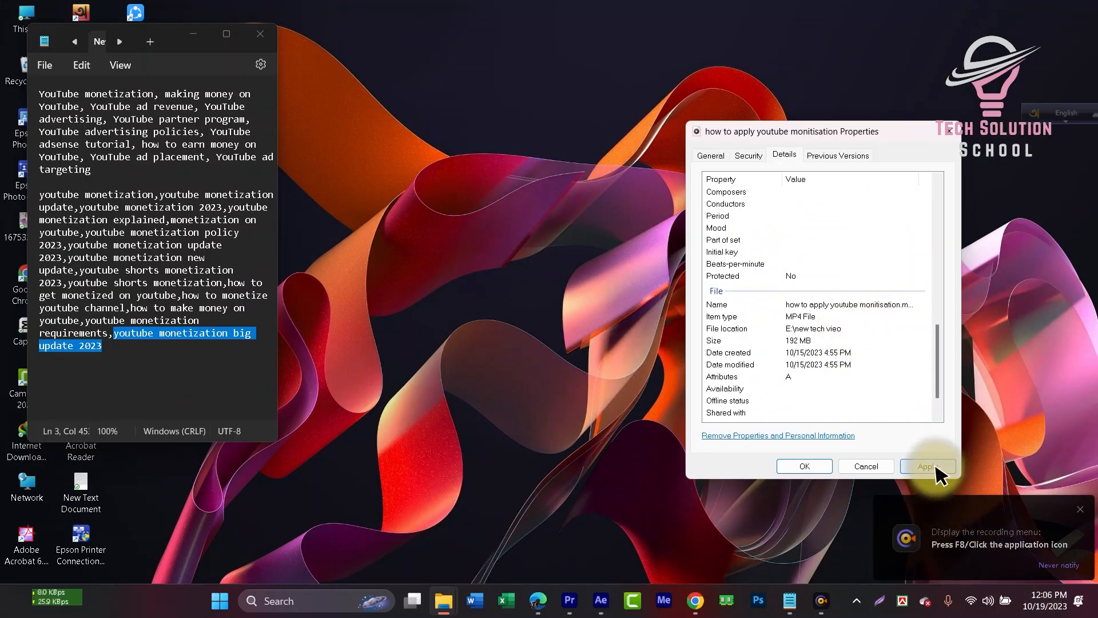
click(815, 465)
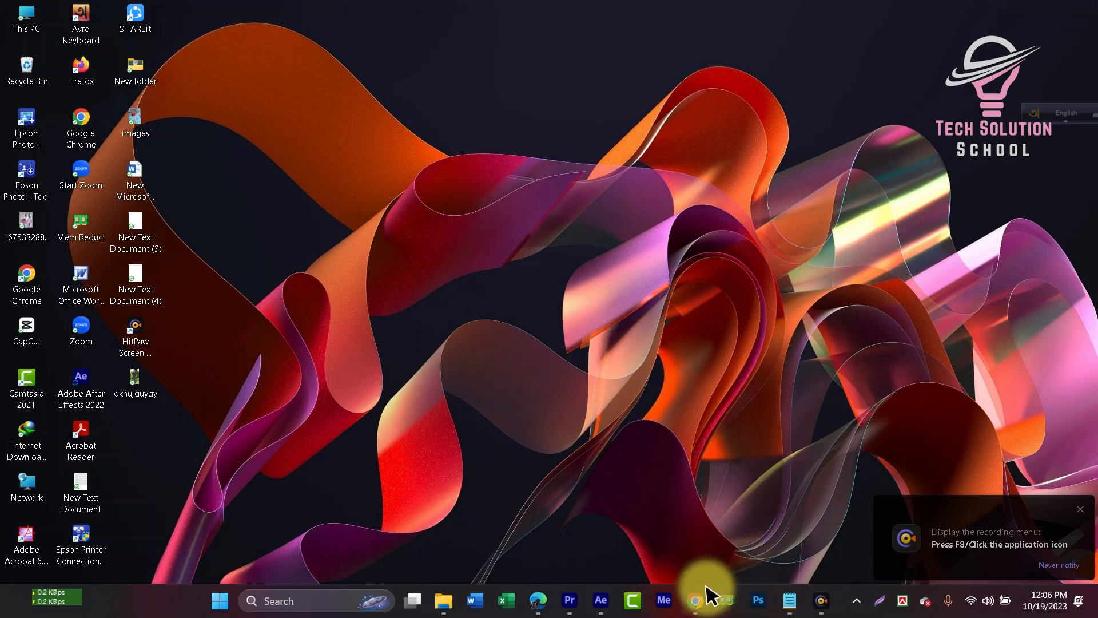
- Switch to Google Chrome, open YouTube in a new tab and maximize the browser window
mouse_move(705, 605)
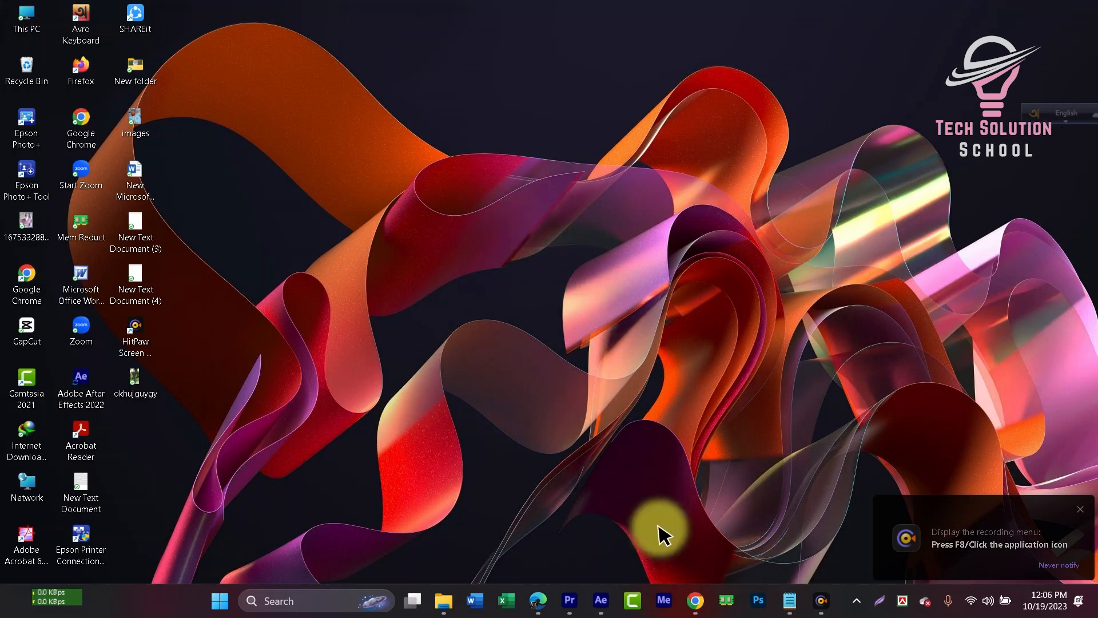
click(699, 607)
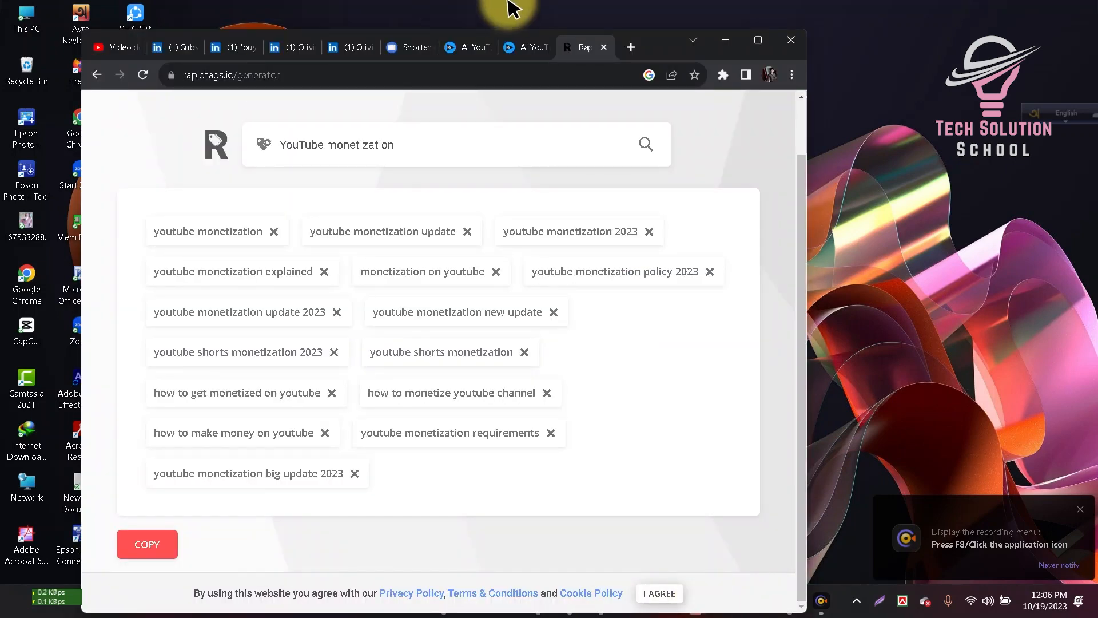
click(627, 46)
click(277, 407)
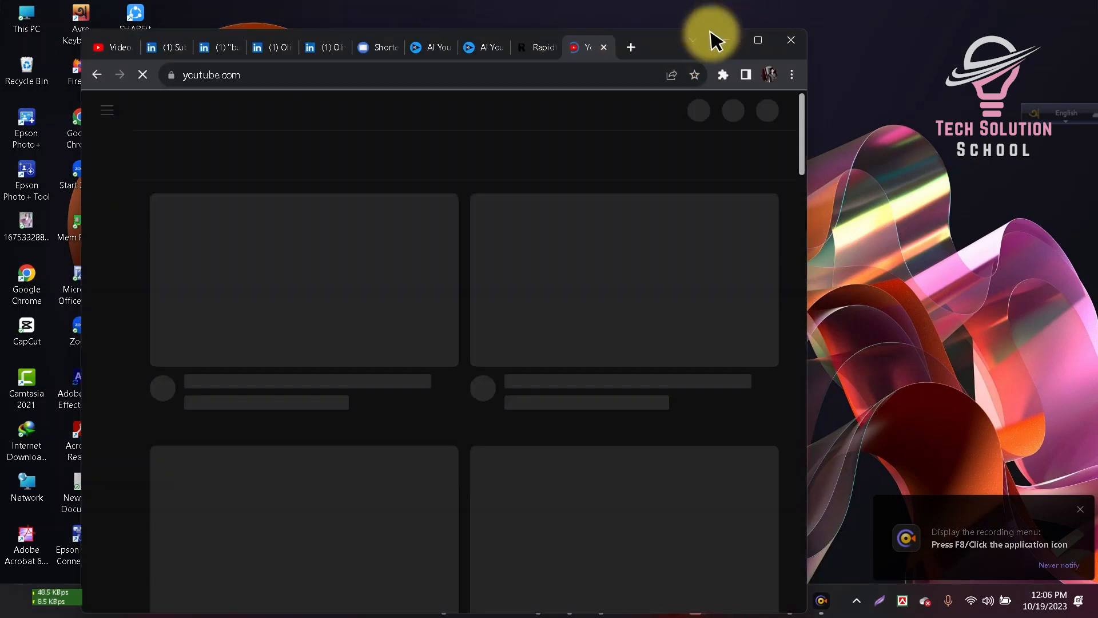
click(758, 39)
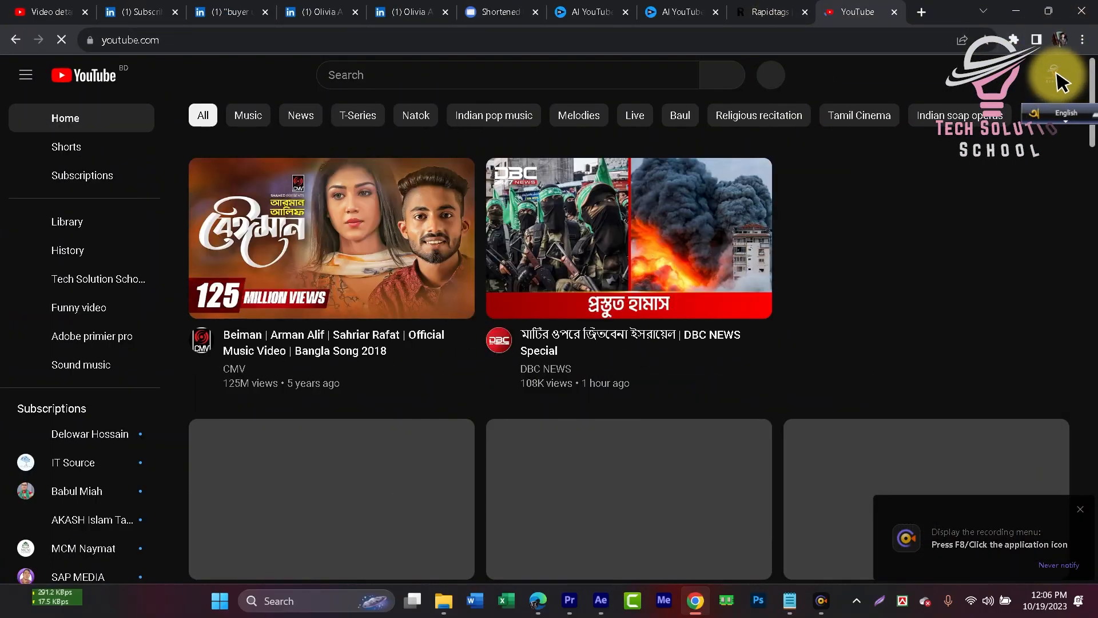
- Go to the channel's YouTube Studio and start a new video upload
click(1054, 75)
click(897, 196)
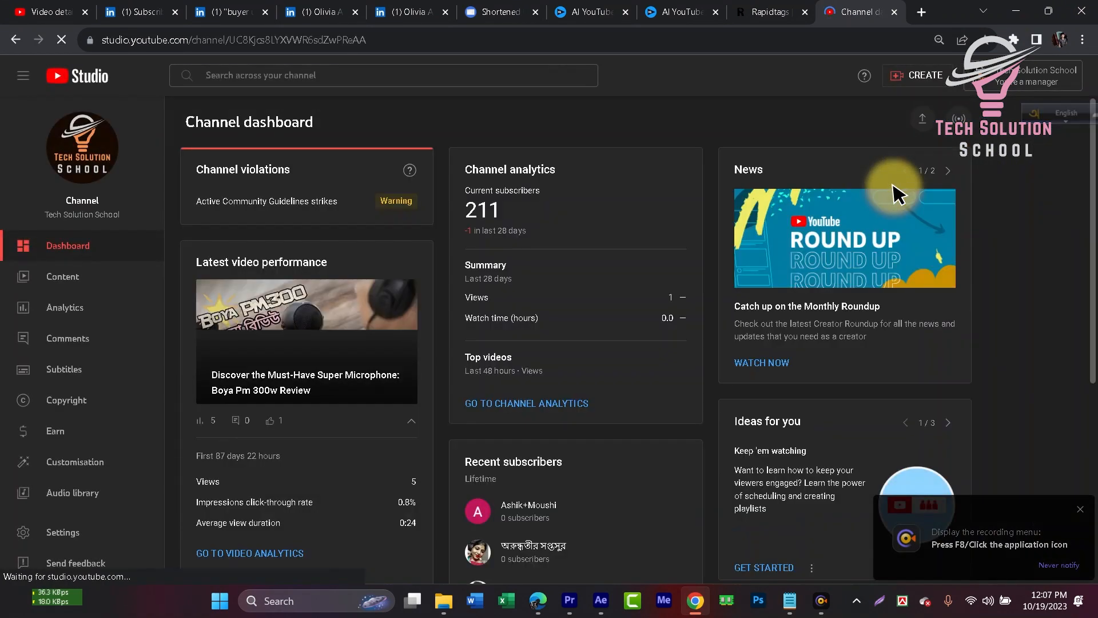
scroll(910, 143, down, 4)
click(920, 74)
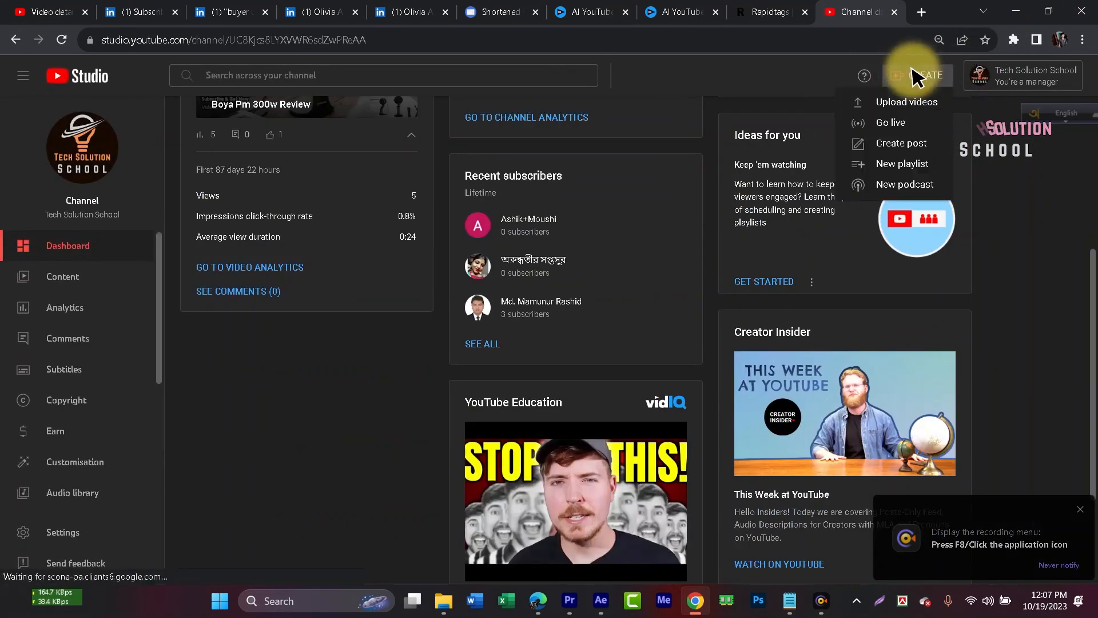
click(891, 103)
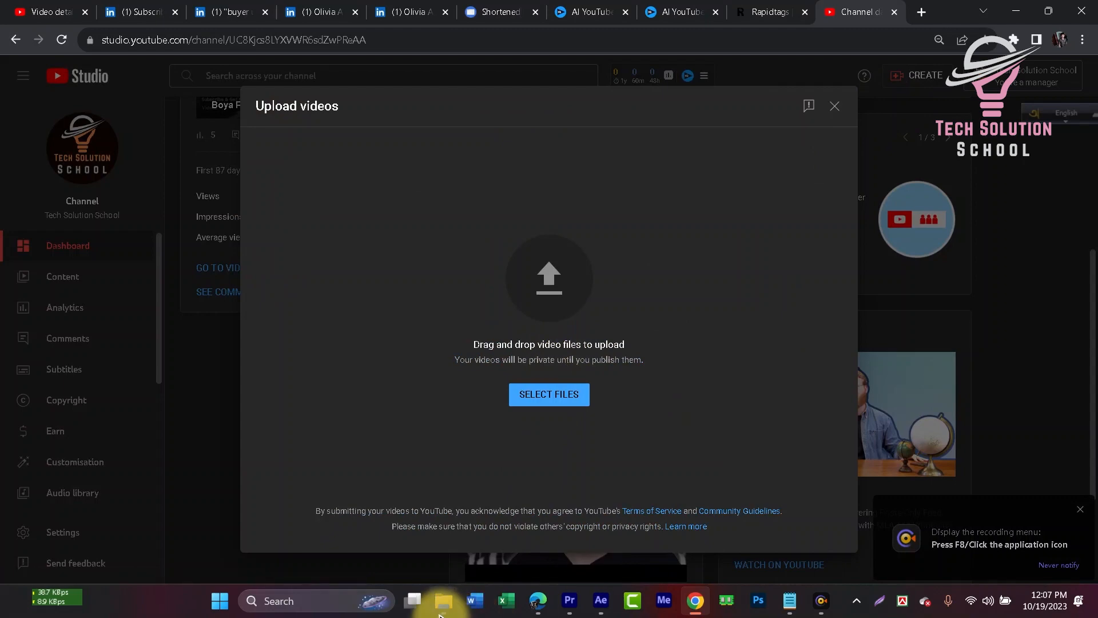
- Switch to the "new tech vieo" folder in File Explorer and move its window beside the upload area
mouse_move(444, 601)
click(490, 556)
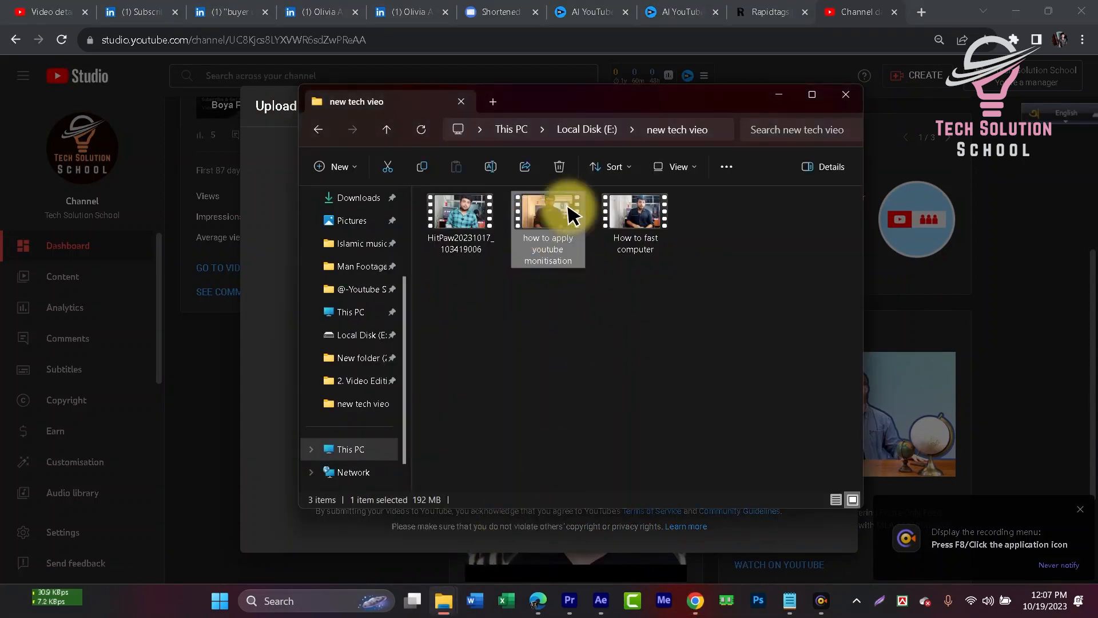
drag(609, 104, 230, 115)
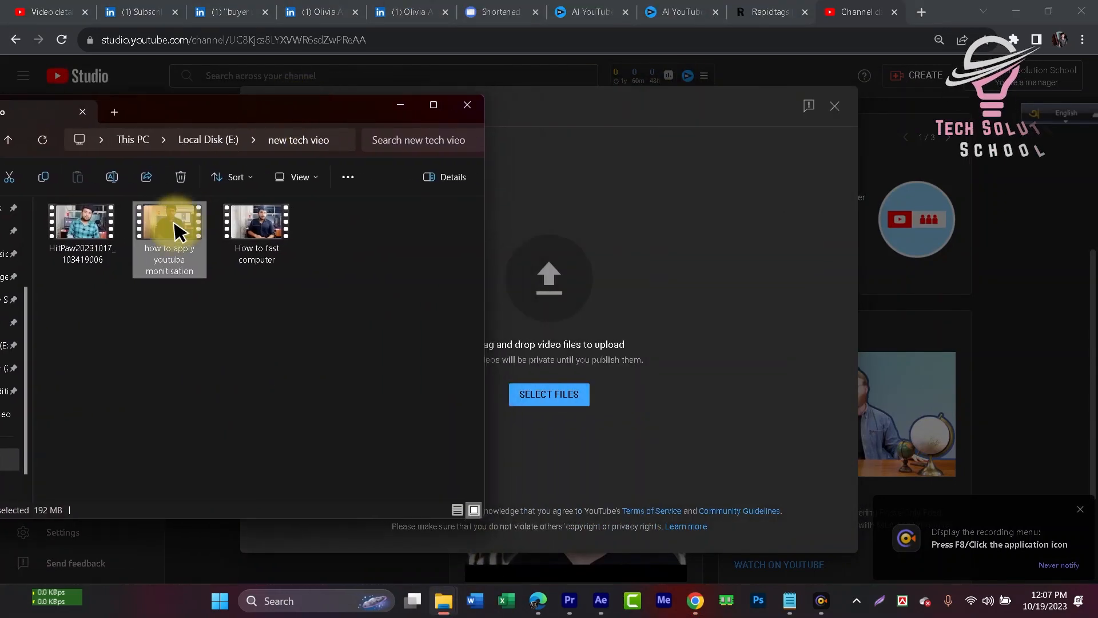
- Open the detailed properties of the "how to apply youtube monitisation" video and review its metadata
right_click(173, 246)
click(265, 490)
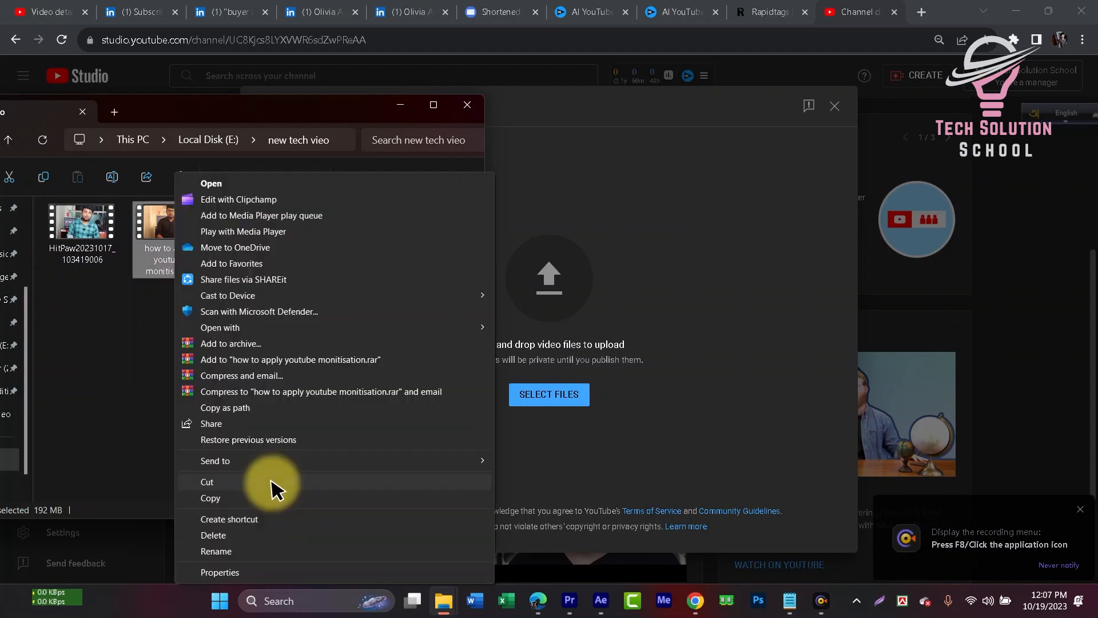
click(246, 575)
click(277, 252)
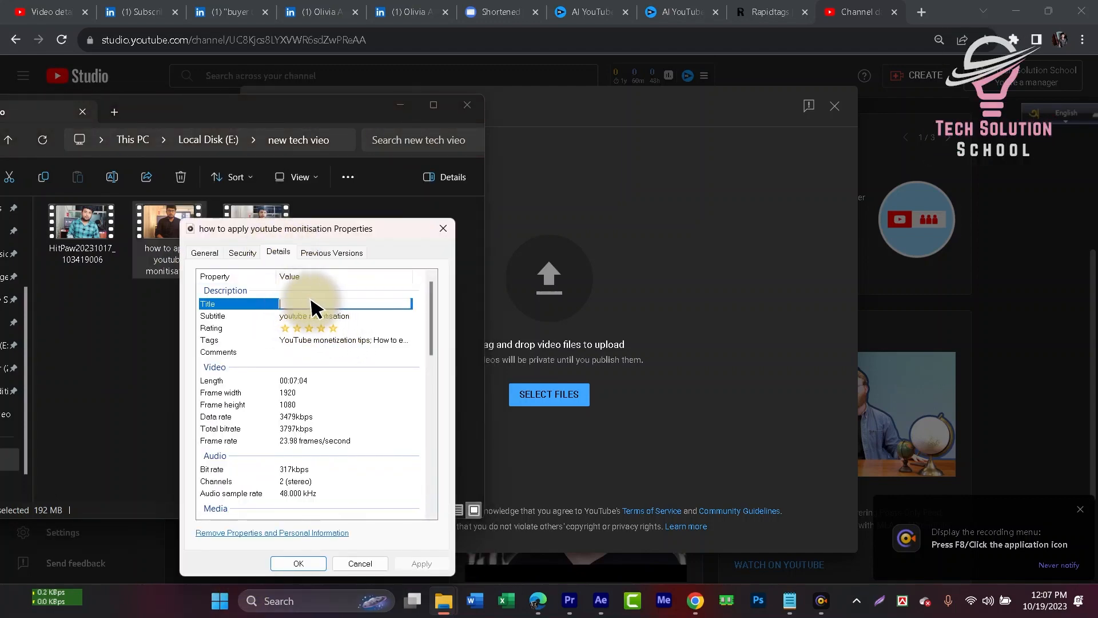
scroll(363, 368, down, 10)
scroll(368, 355, up, 10)
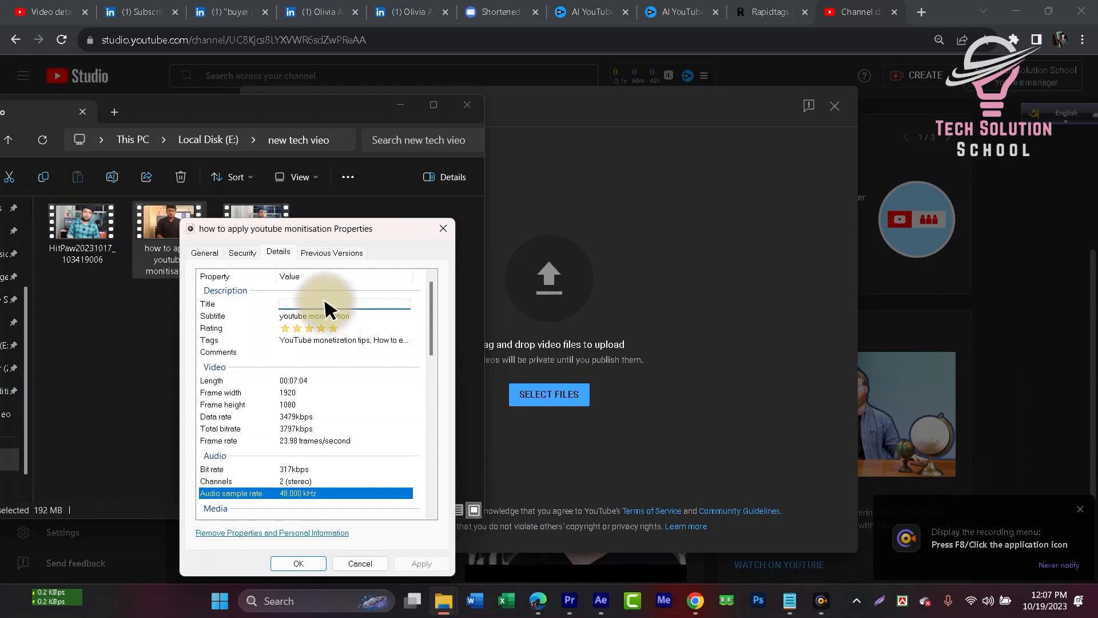
- Set the video file's title to "How to earn money from YouTubeMonetizing your YouTube channel;" using its tag text and save the properties
double_click(282, 345)
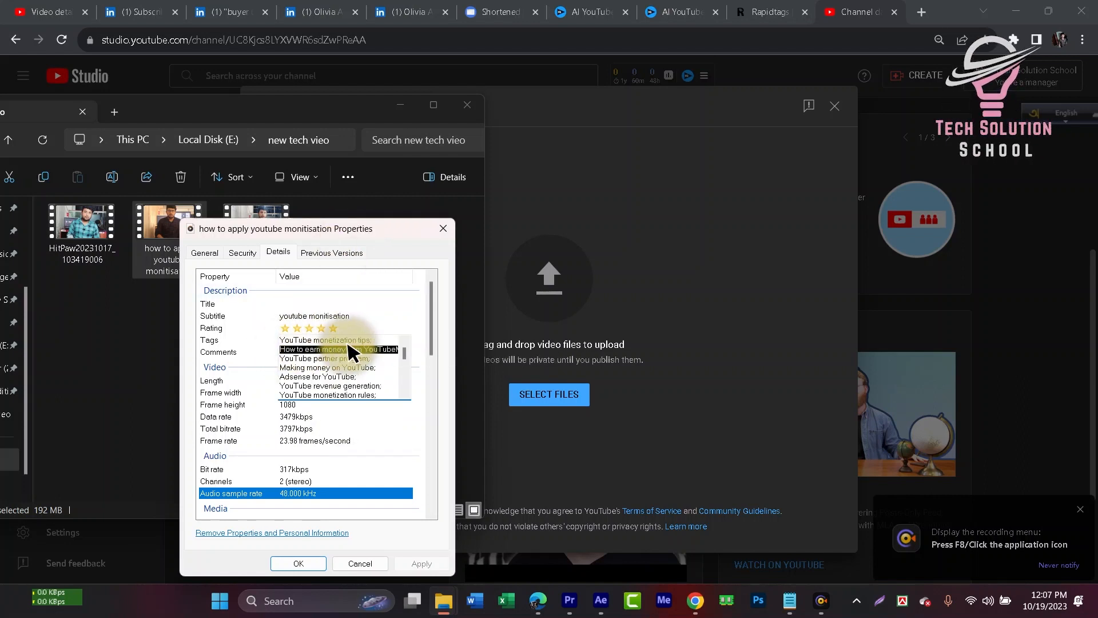
key(ctrl+c)
click(342, 303)
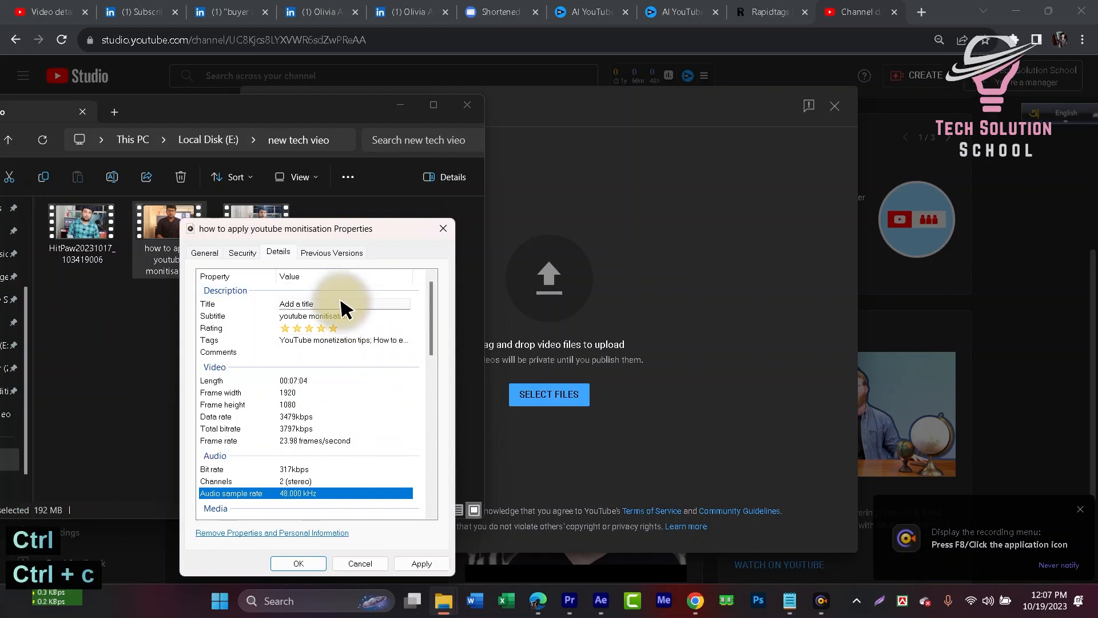
key(ctrl+v)
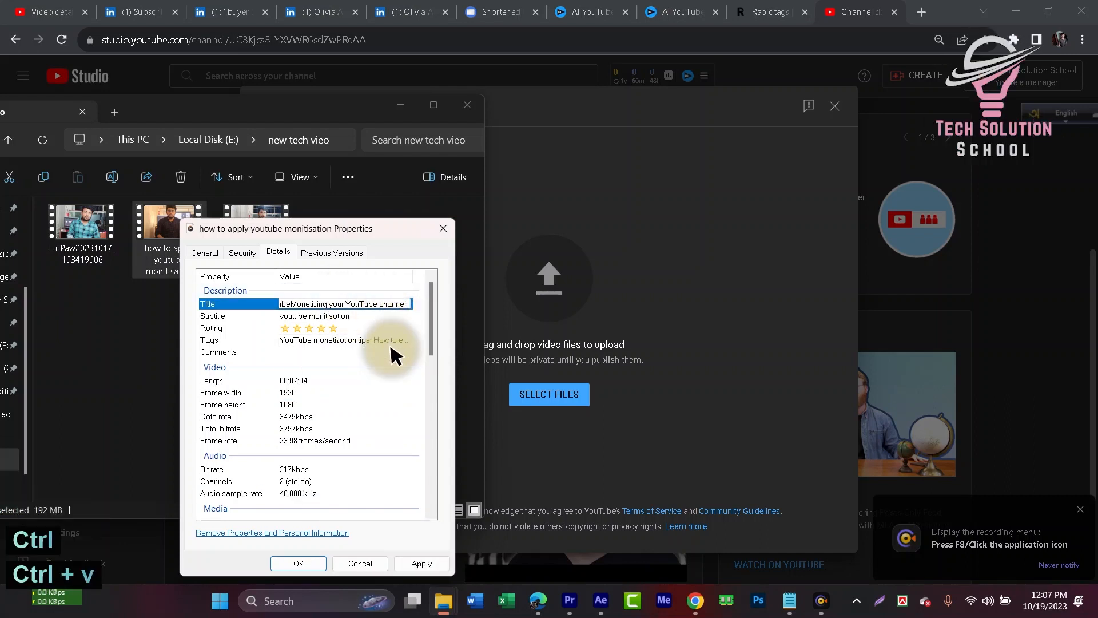
click(363, 378)
click(317, 565)
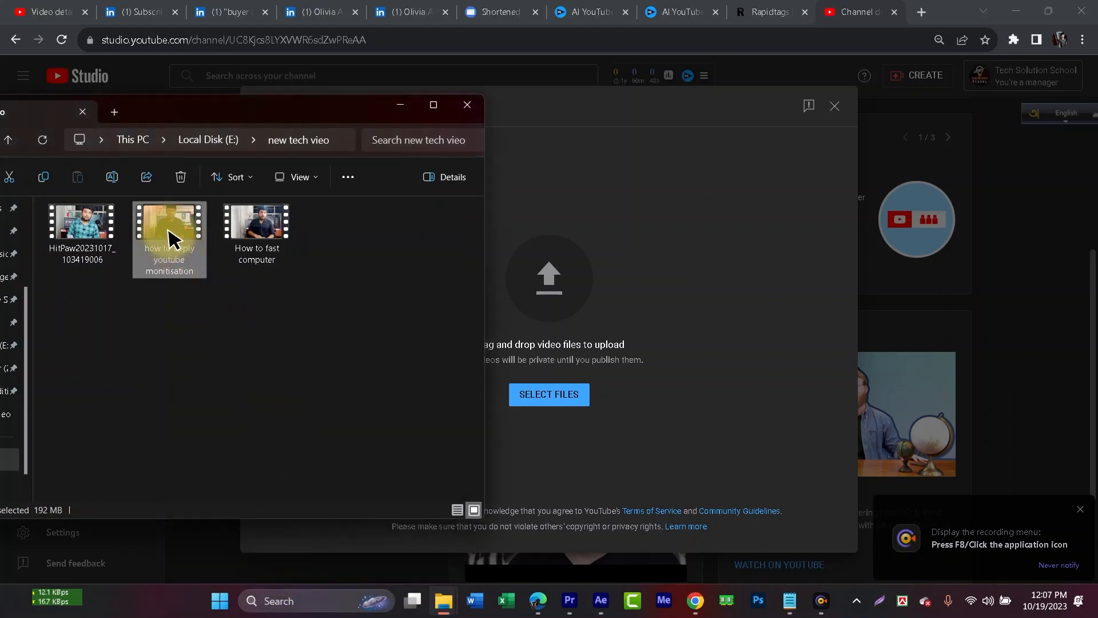
- Upload the "how to apply youtube monitisation" video and save it with Unlisted visibility
drag(171, 237, 595, 361)
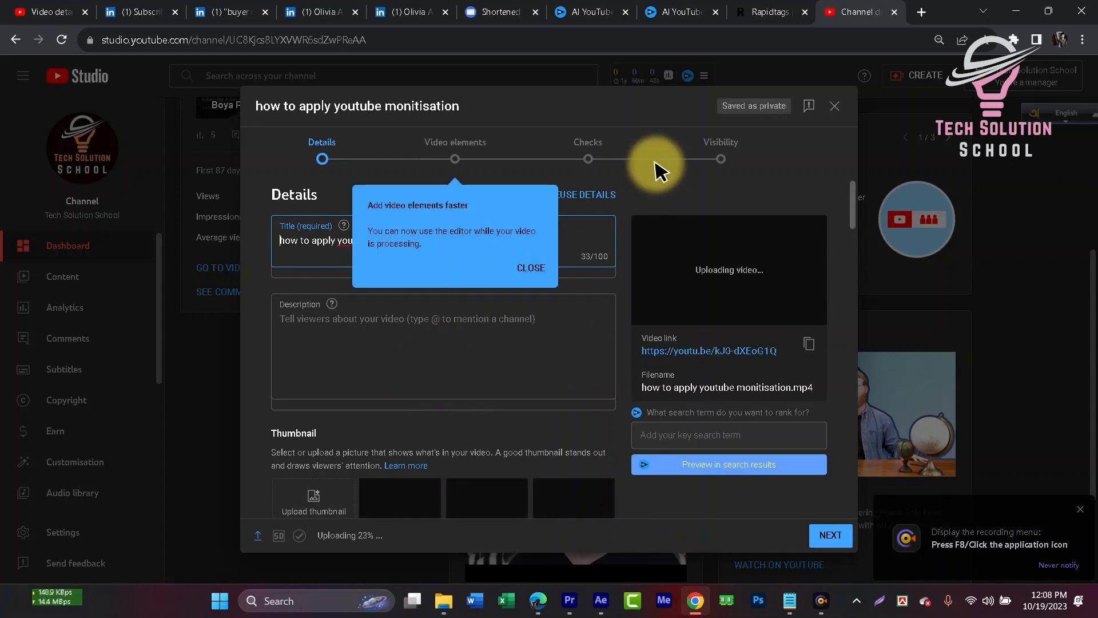
click(591, 160)
click(311, 322)
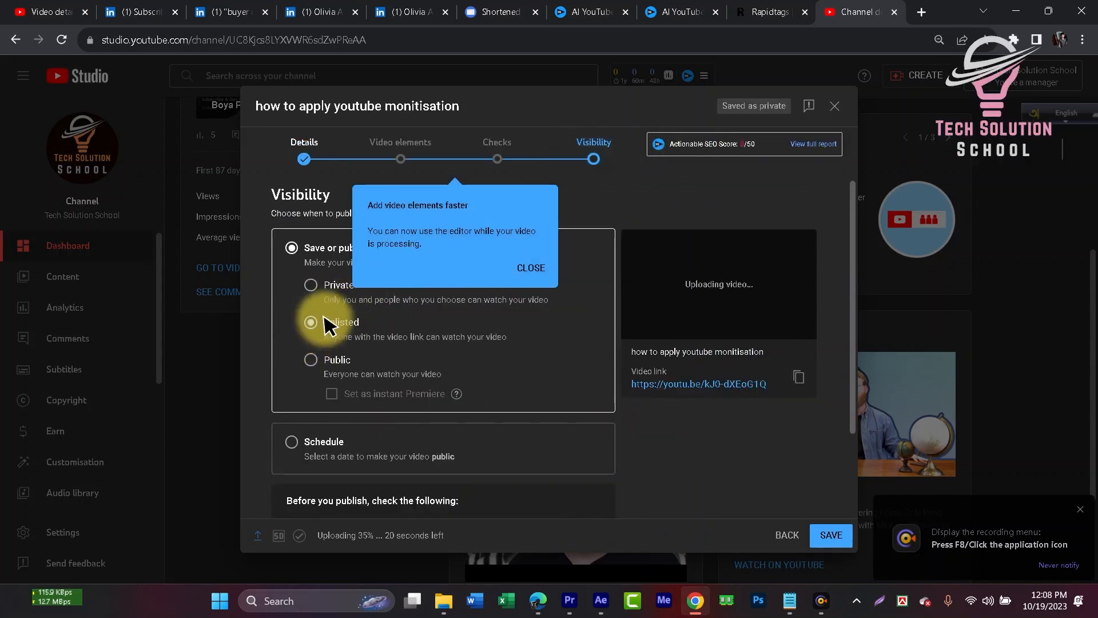
click(819, 522)
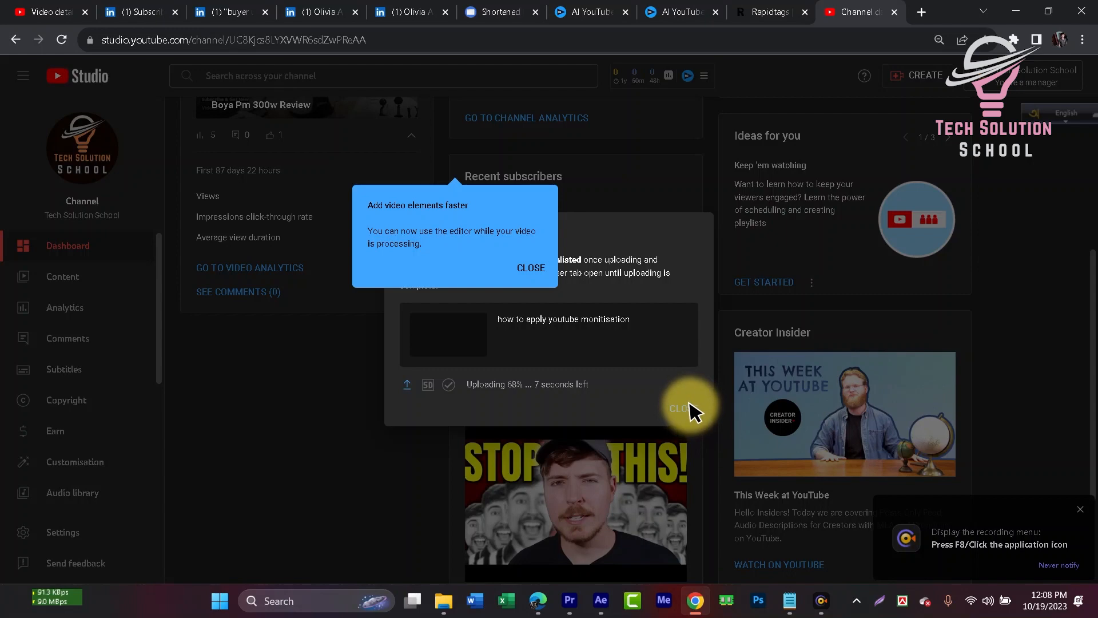
click(681, 408)
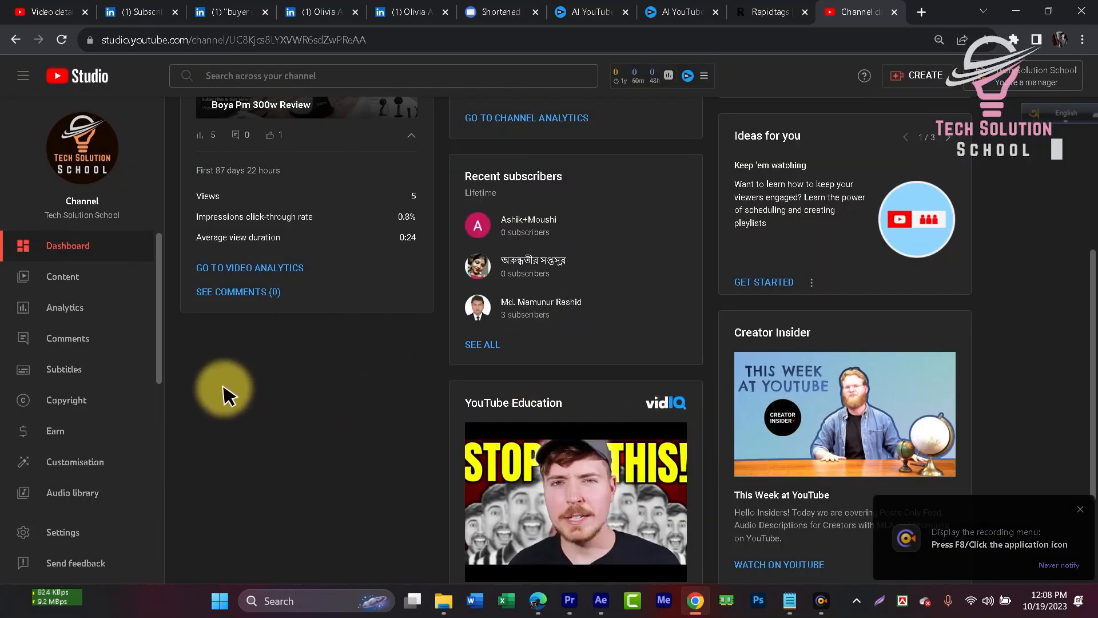
- Open the uploaded video's details from the channel content and review its audience settings, tags and vidIQ SEO score
click(66, 278)
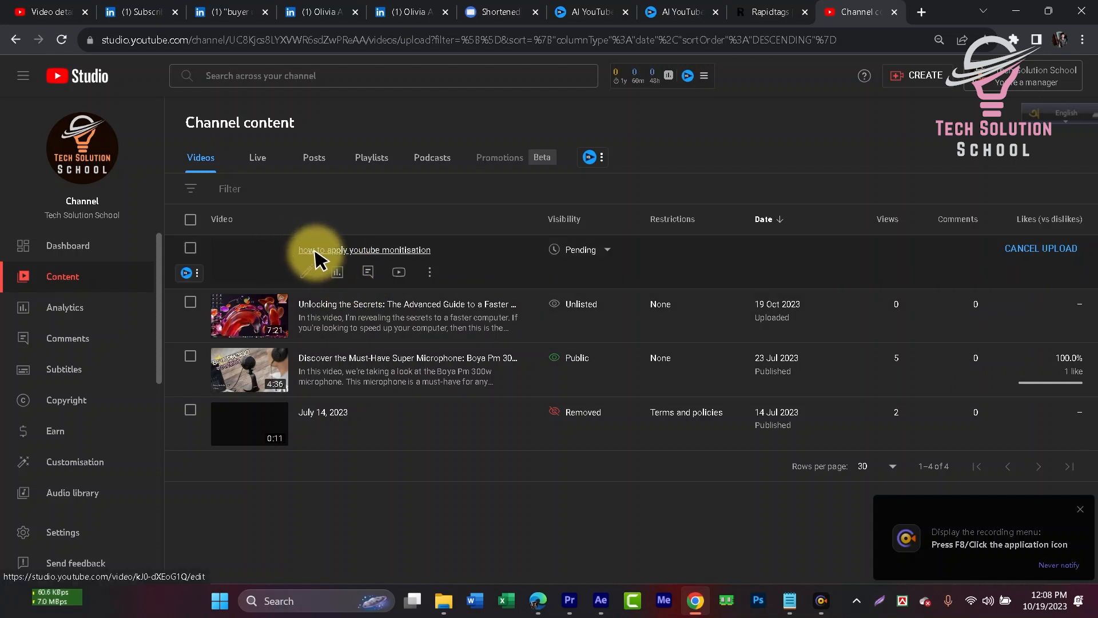
click(372, 250)
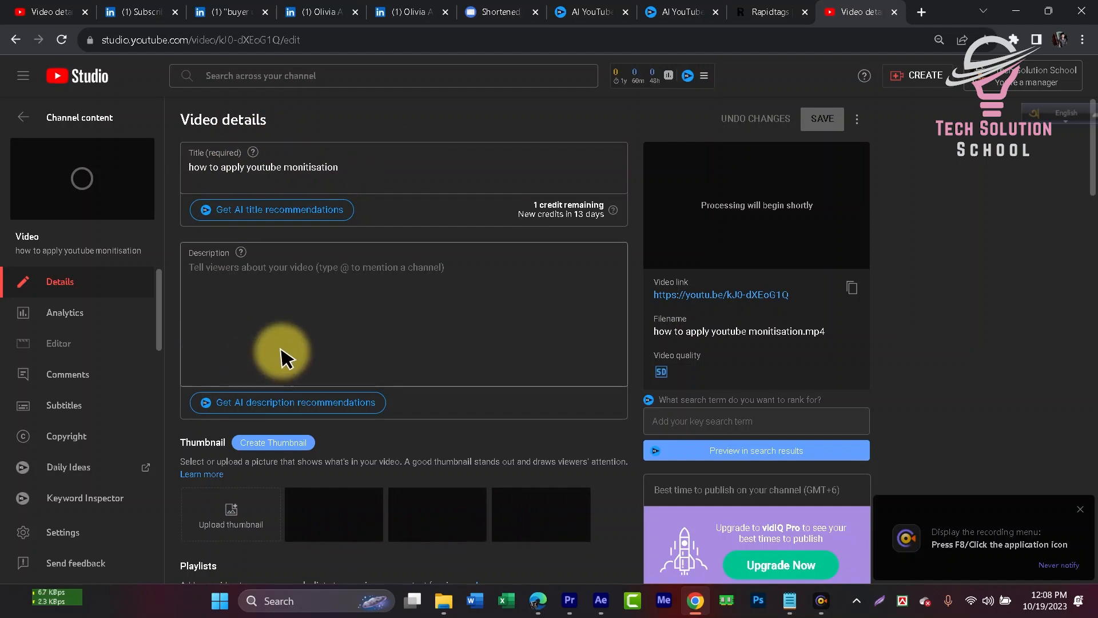
scroll(383, 342, down, 3)
scroll(388, 397, down, 7)
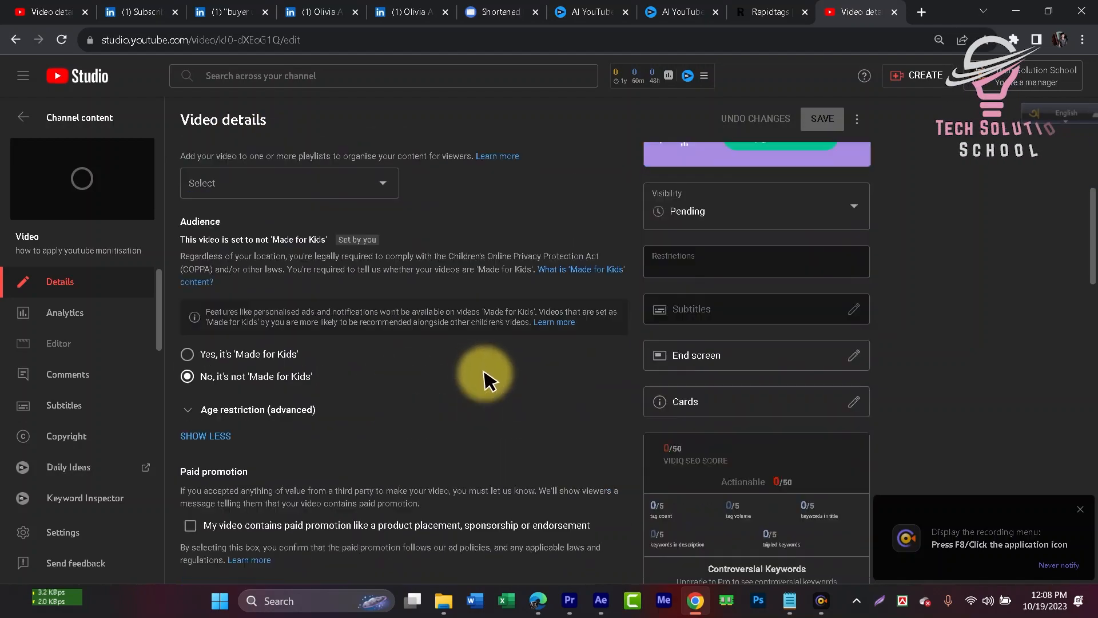
scroll(380, 380, up, 3)
scroll(523, 388, down, 10)
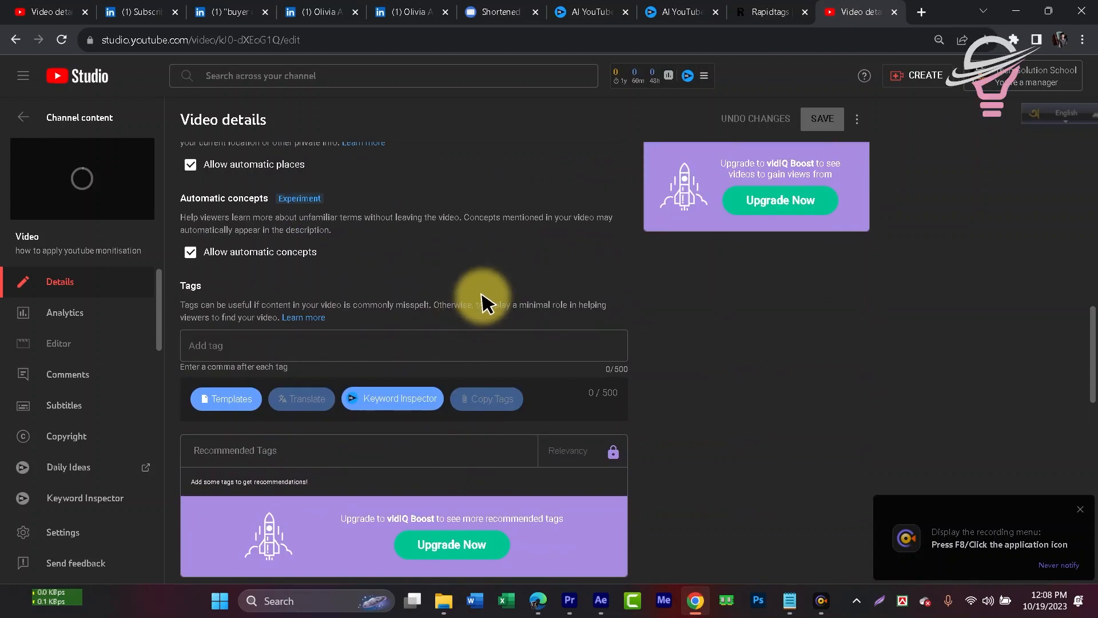
scroll(515, 286, up, 3)
scroll(558, 278, up, 5)
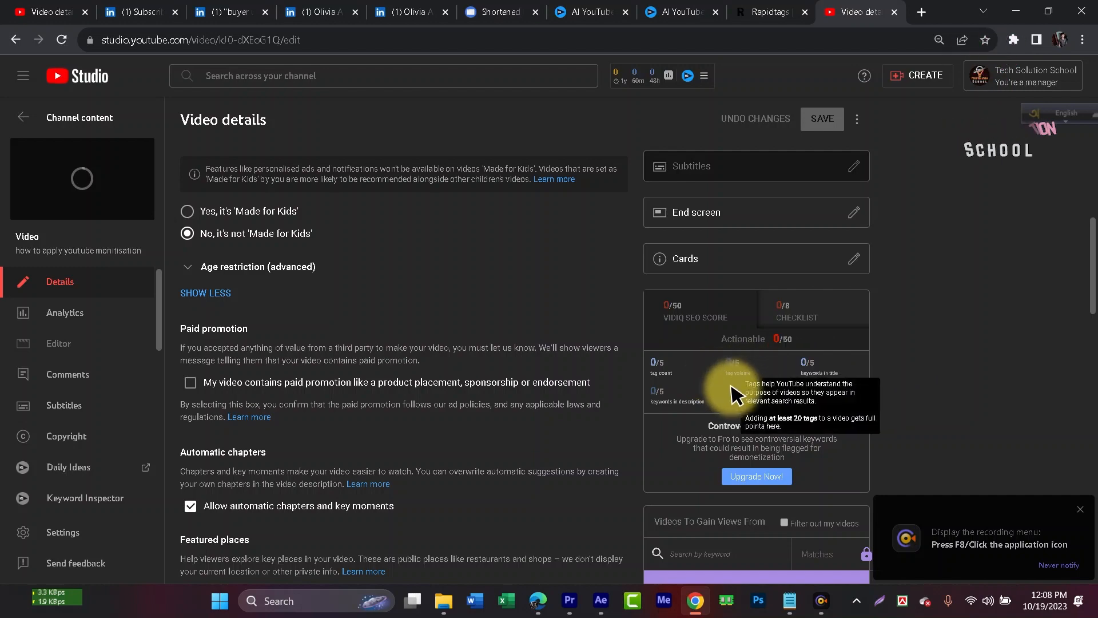
scroll(495, 282, up, 4)
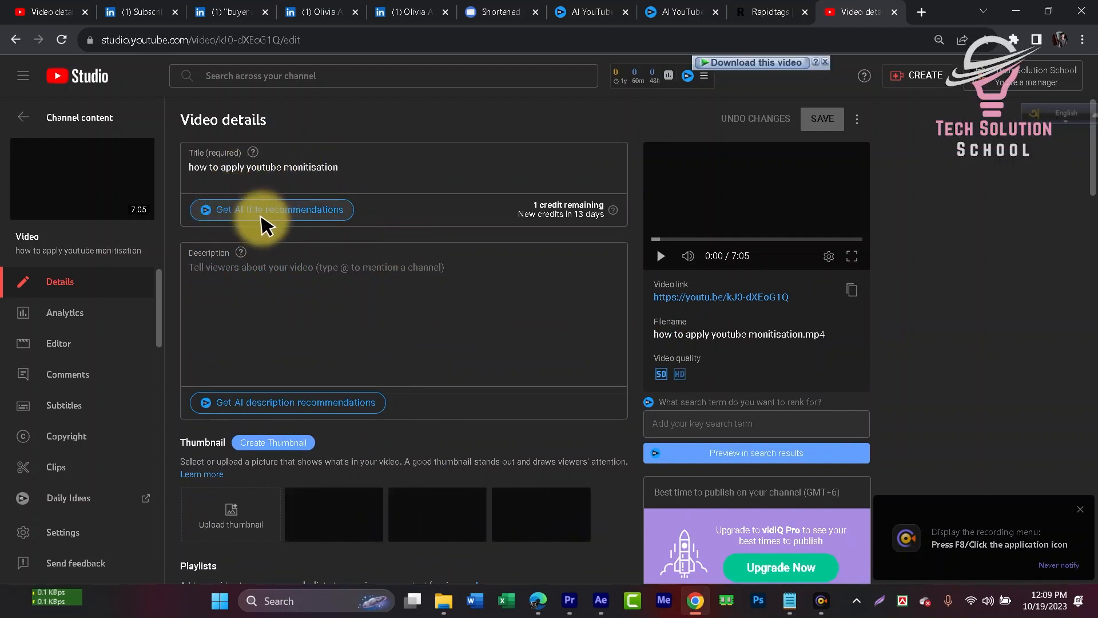
- Get AI title recommendations for the video and look over the description, thumbnail and SEO score sections
click(310, 213)
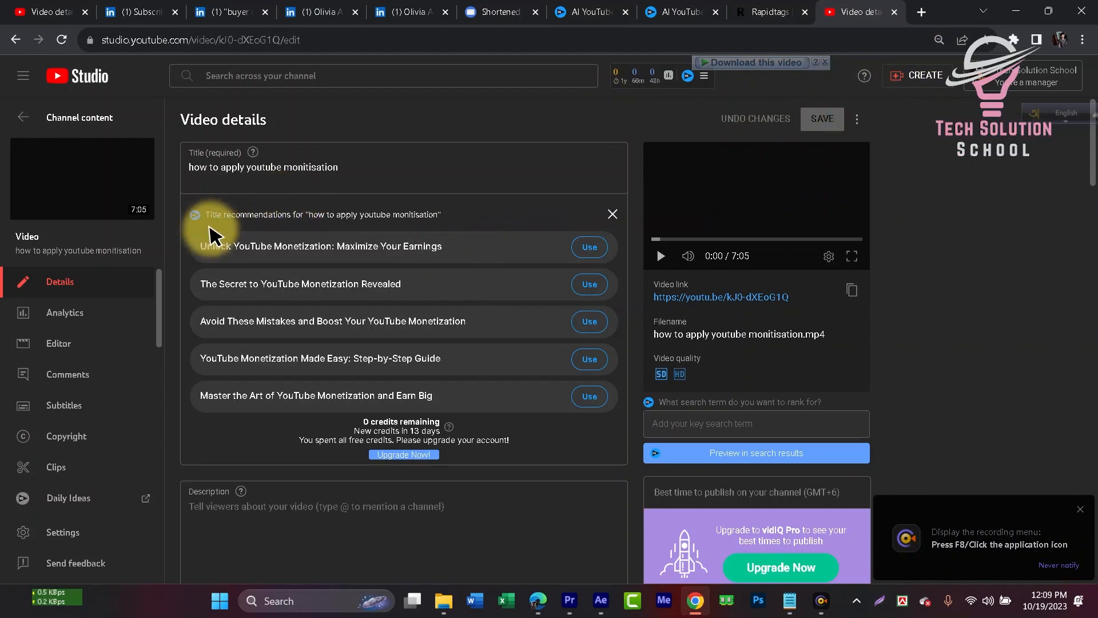
scroll(400, 366, down, 3)
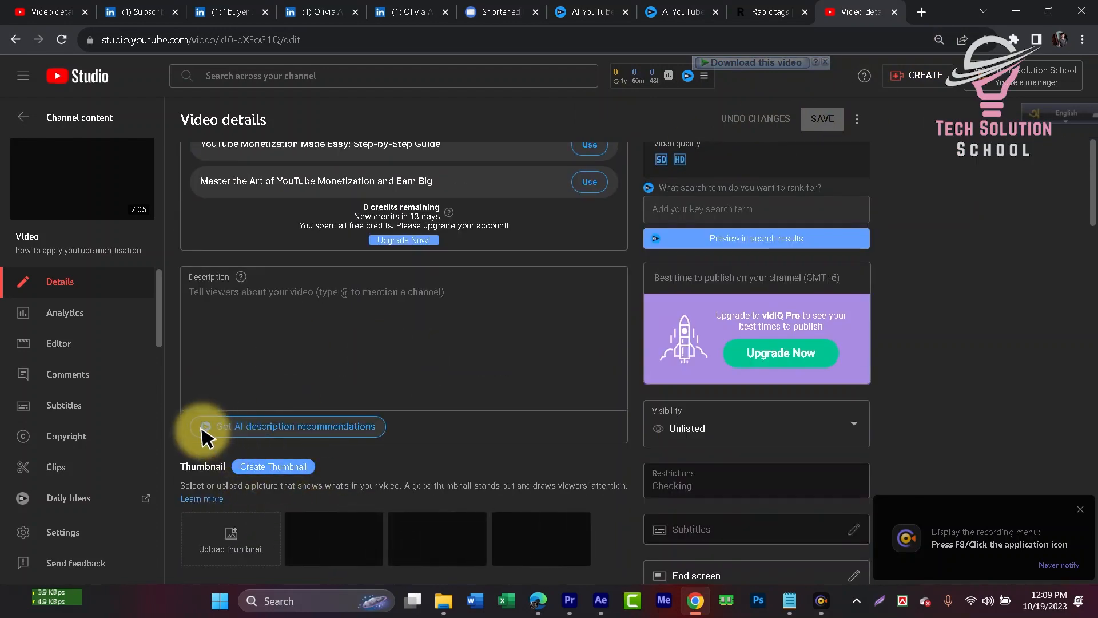
scroll(314, 288, up, 3)
scroll(667, 508, down, 8)
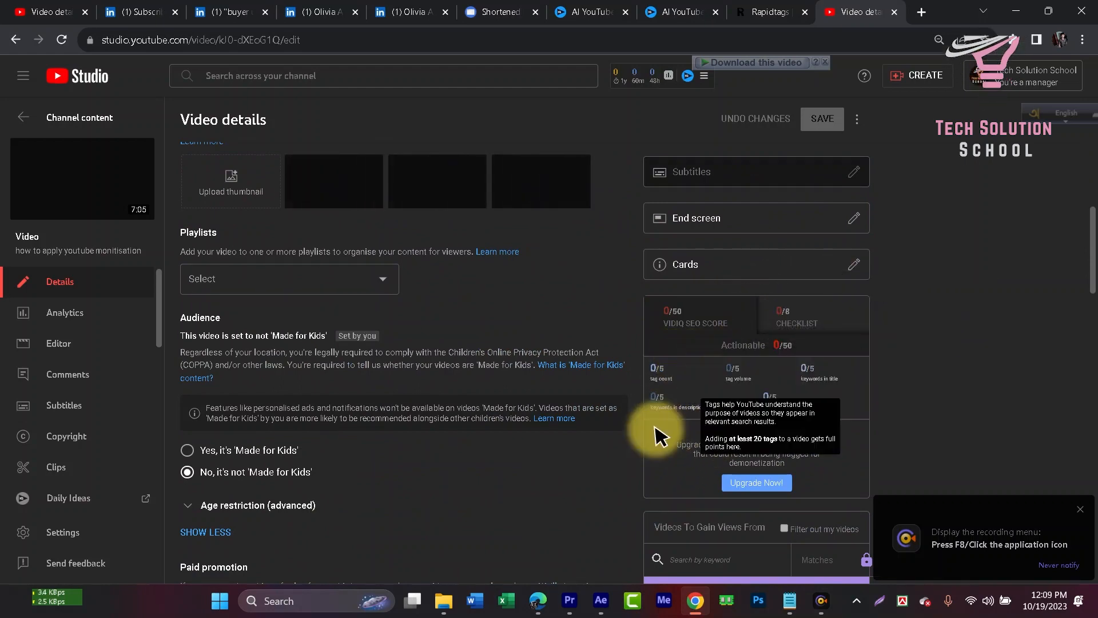
scroll(523, 444, down, 3)
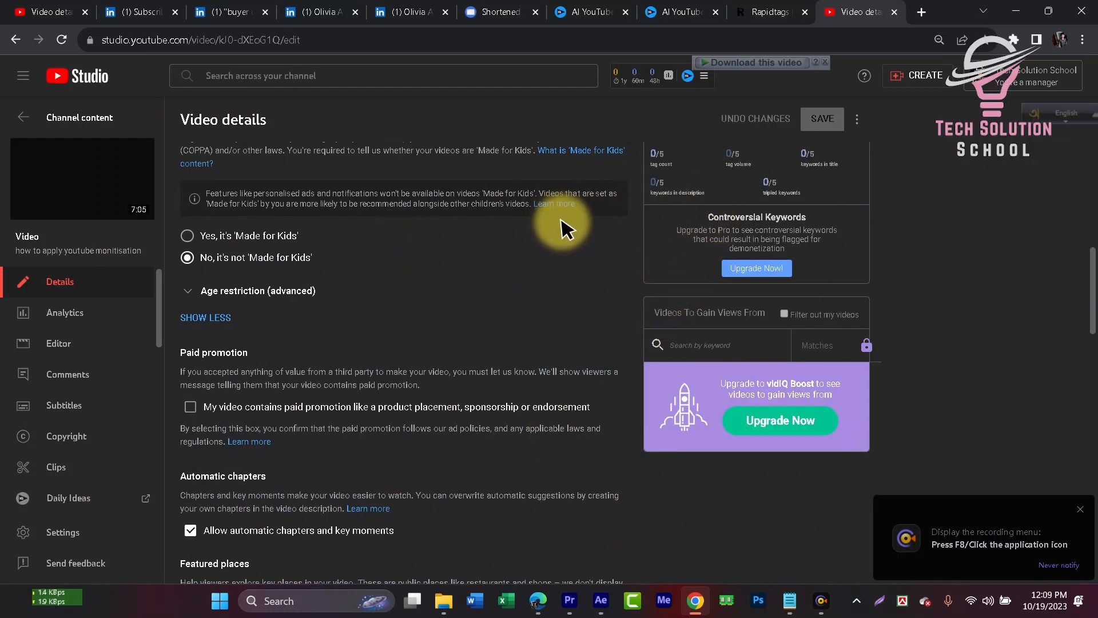
scroll(560, 229, up, 6)
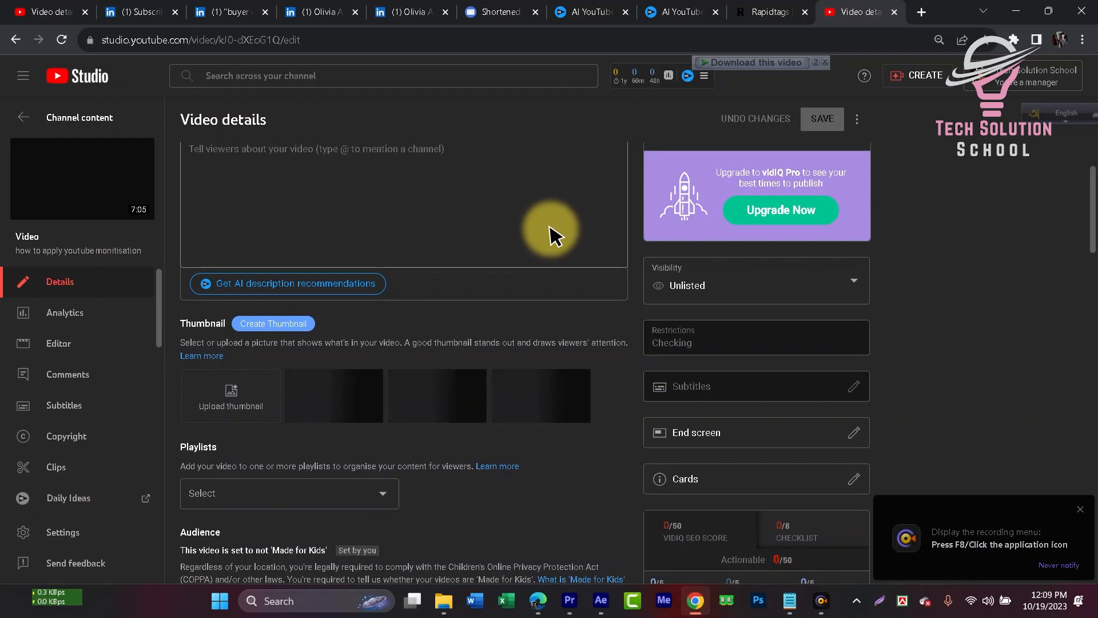
- Look up the vidIQ extension for Chrome in a new tab, view the vidIQ Vision for YouTube store page and close it
click(922, 13)
click(426, 312)
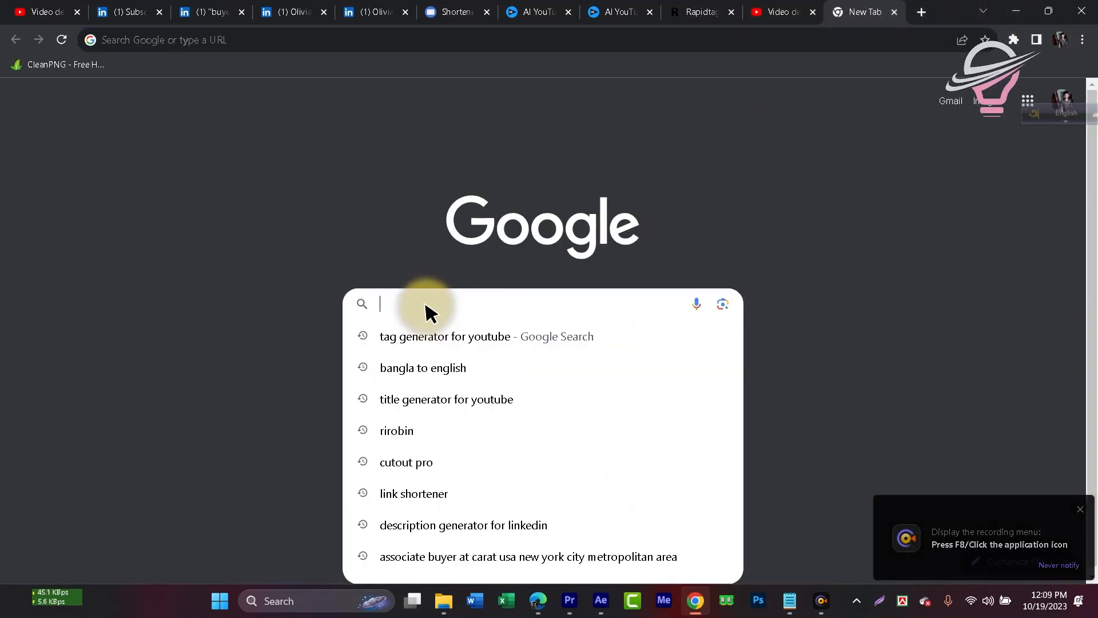
text(VIDIQ)
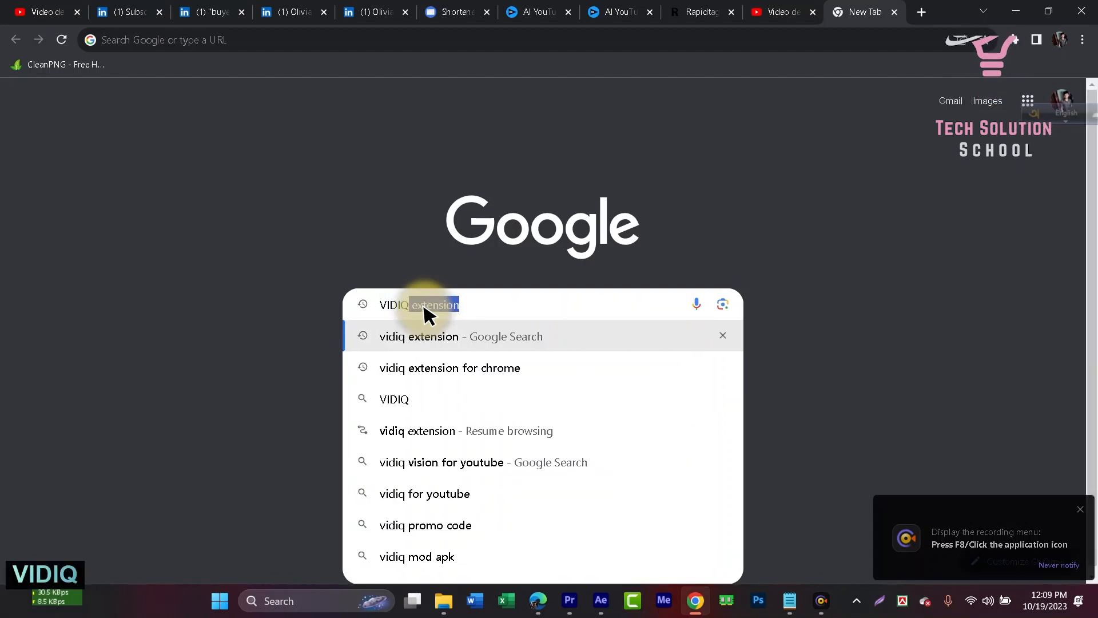
click(450, 378)
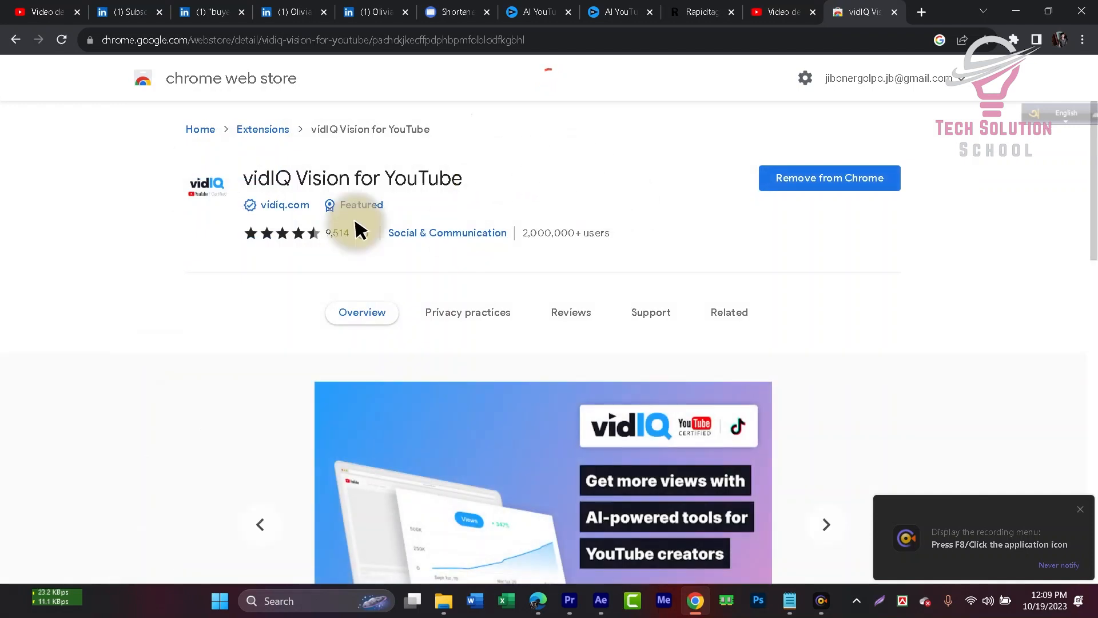
mouse_move(334, 203)
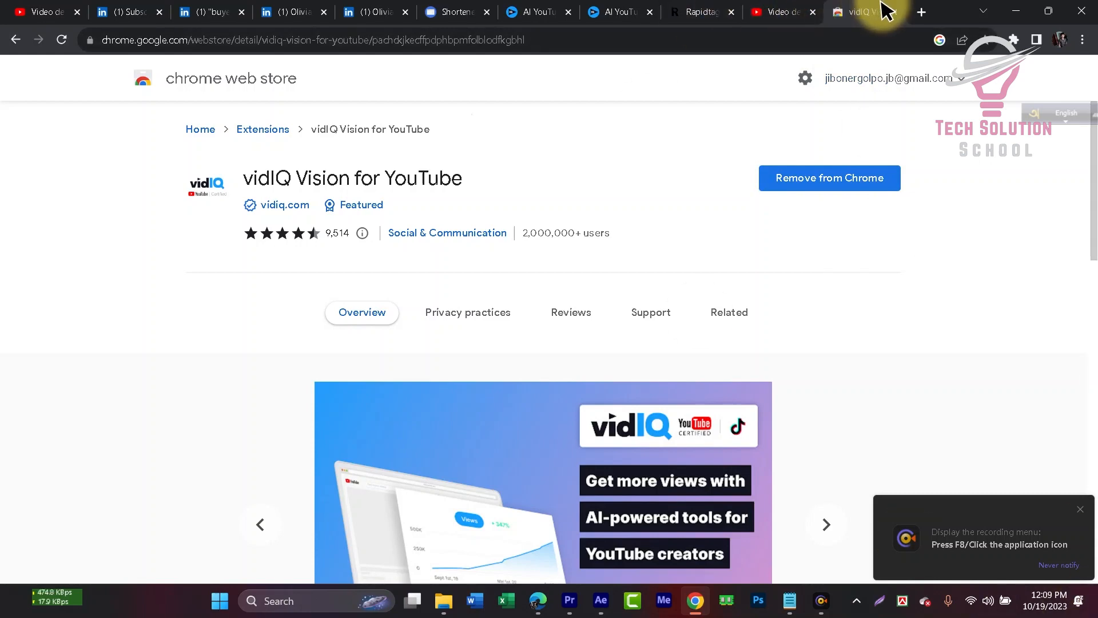
click(896, 12)
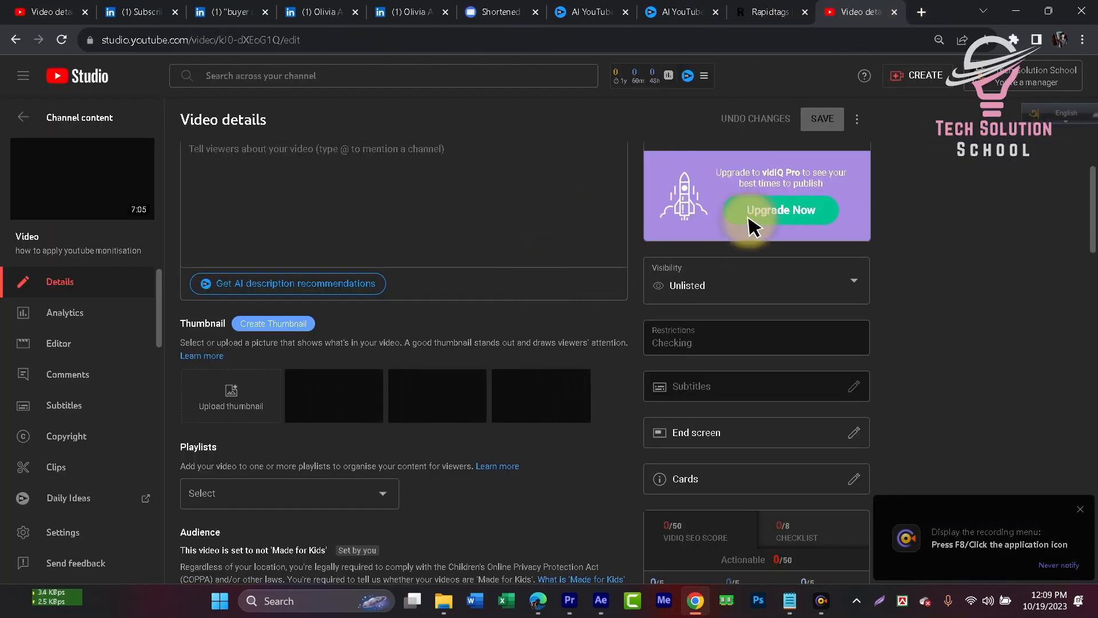
- Apply the recommended title "YouTube Monetization Made Easy: Step-by-Step Guide" to the video and dismiss the recommendations
scroll(280, 301, up, 6)
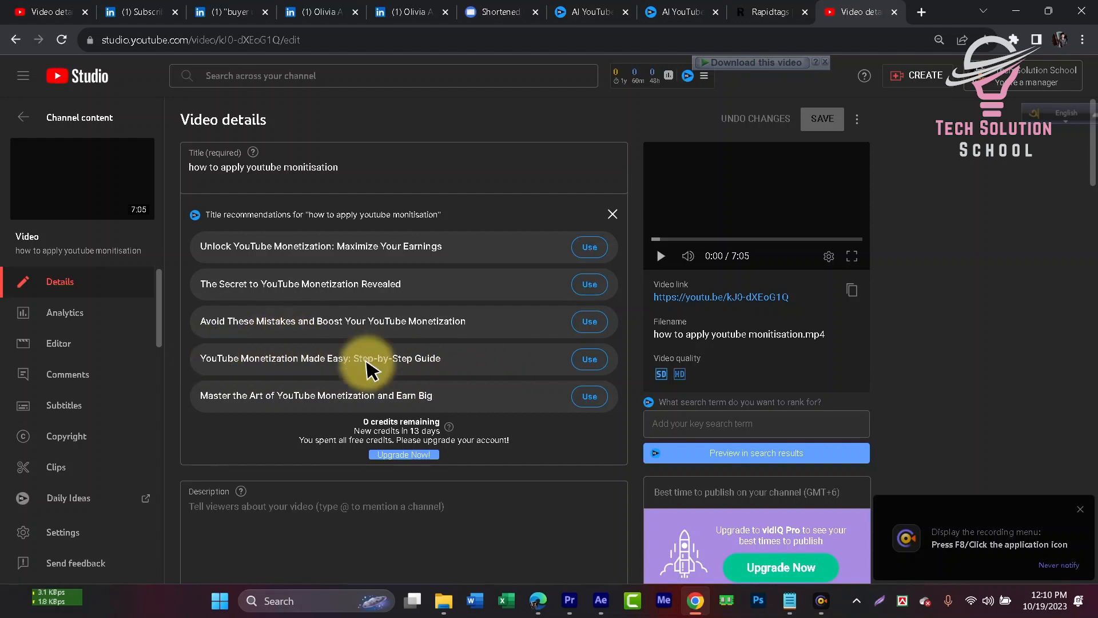
click(590, 360)
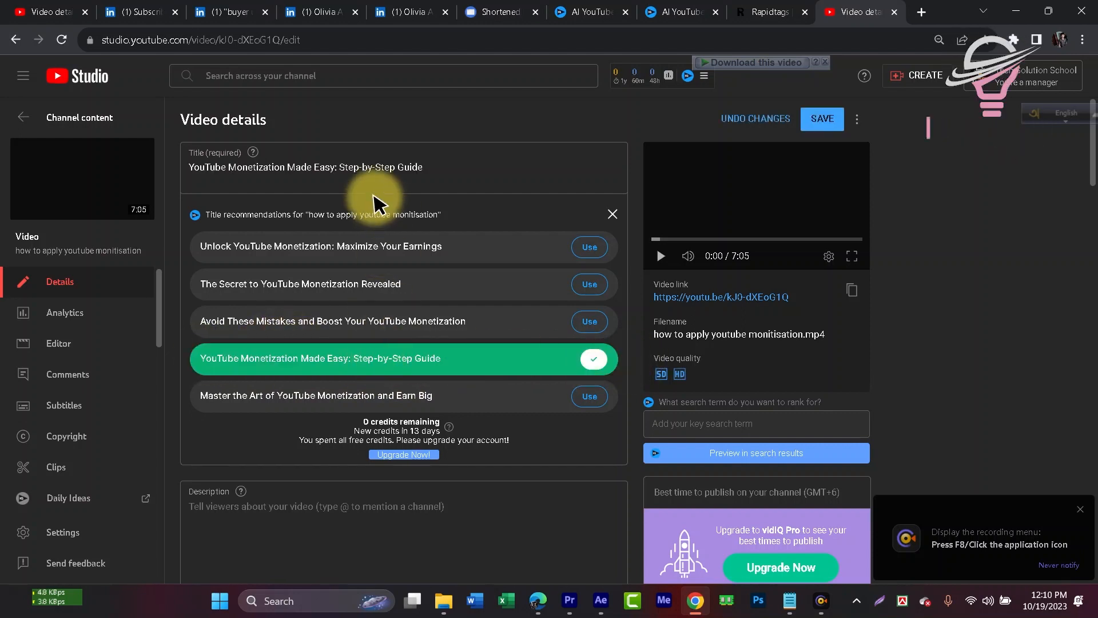
click(499, 175)
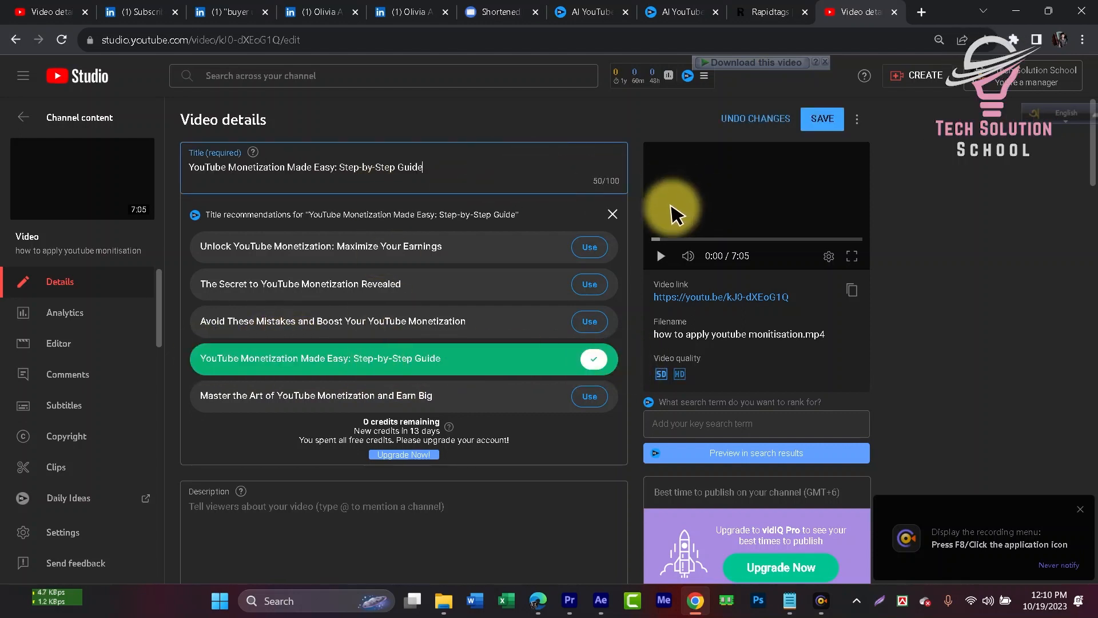
click(613, 213)
- Open the Keyword Inspector for the video's tags and search for "How to earn money from YouTubeMonetizing your YouTube channel;"
scroll(458, 275, down, 3)
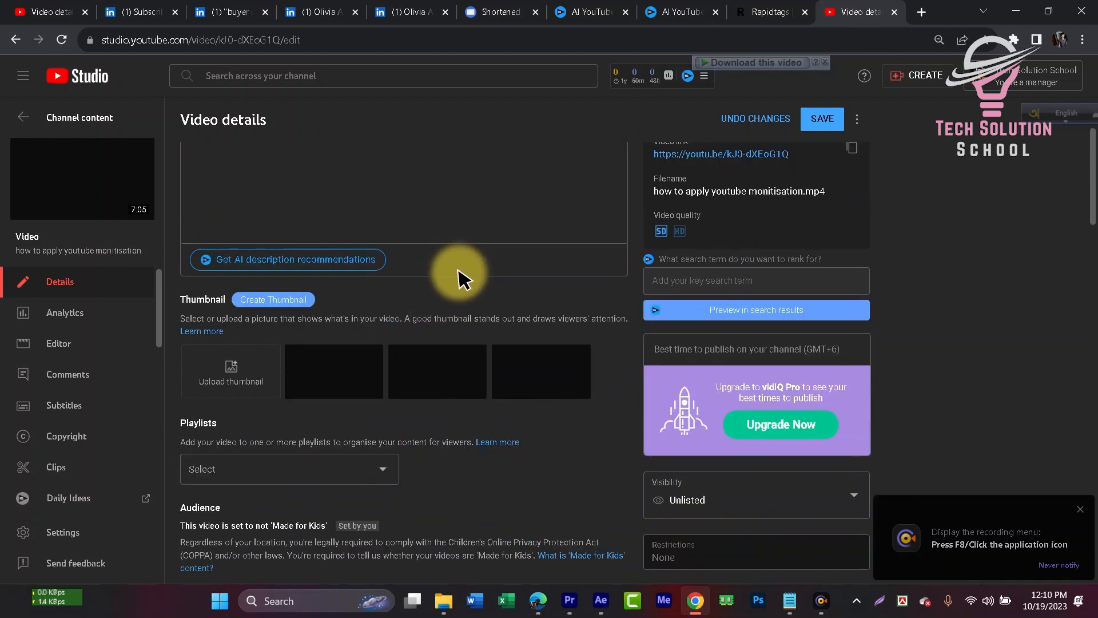
scroll(343, 234, up, 3)
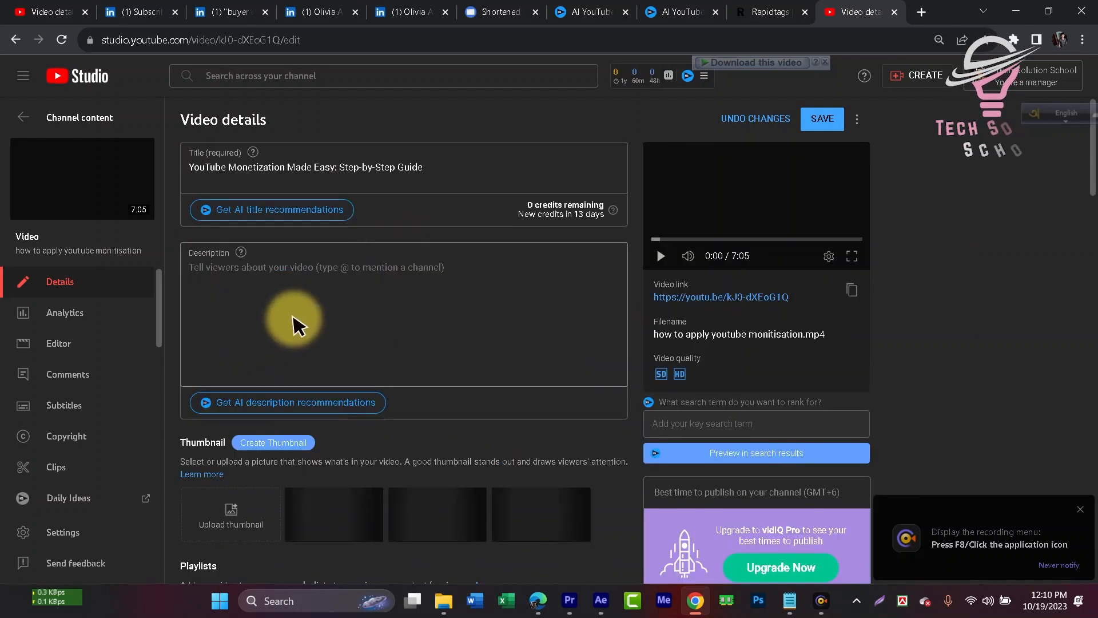
scroll(400, 294, down, 15)
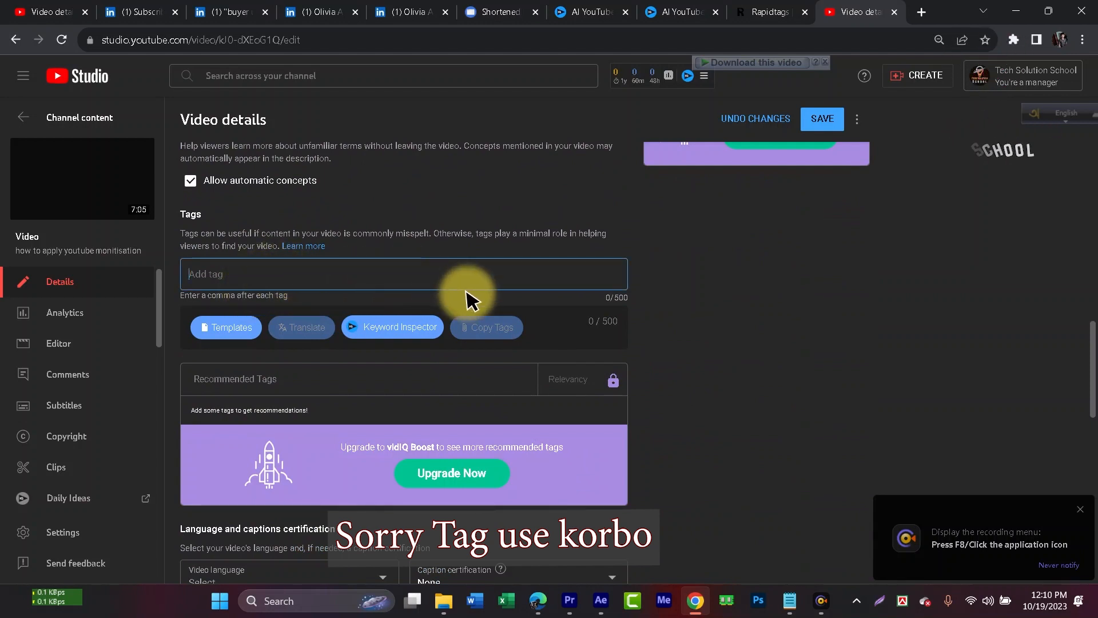
click(417, 337)
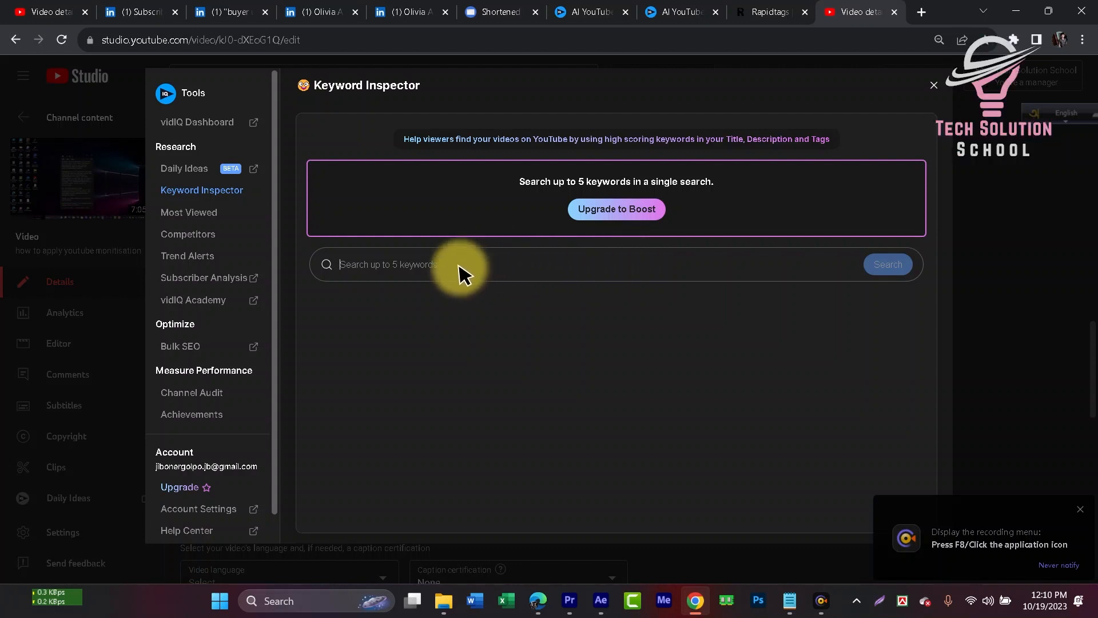
click(886, 265)
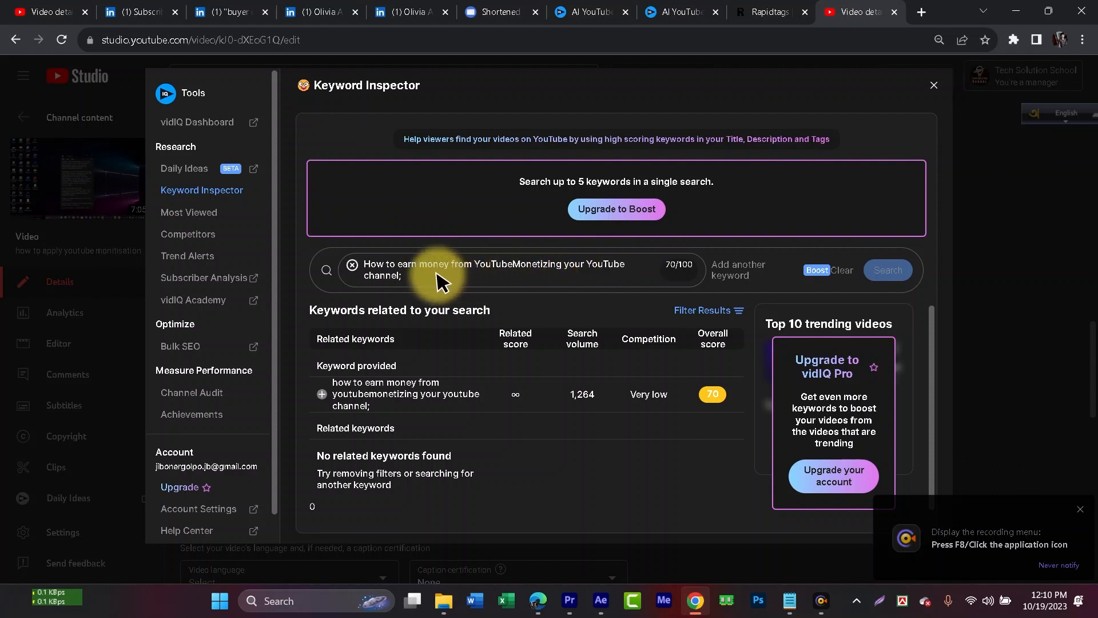
- Replace the keyword in the Keyword Inspector with "How to apply youtube monitisation" and search for it
drag(441, 281, 339, 262)
key(BackSpace)
key(BackSpace)
key(Caps_Lock)
text(How to )
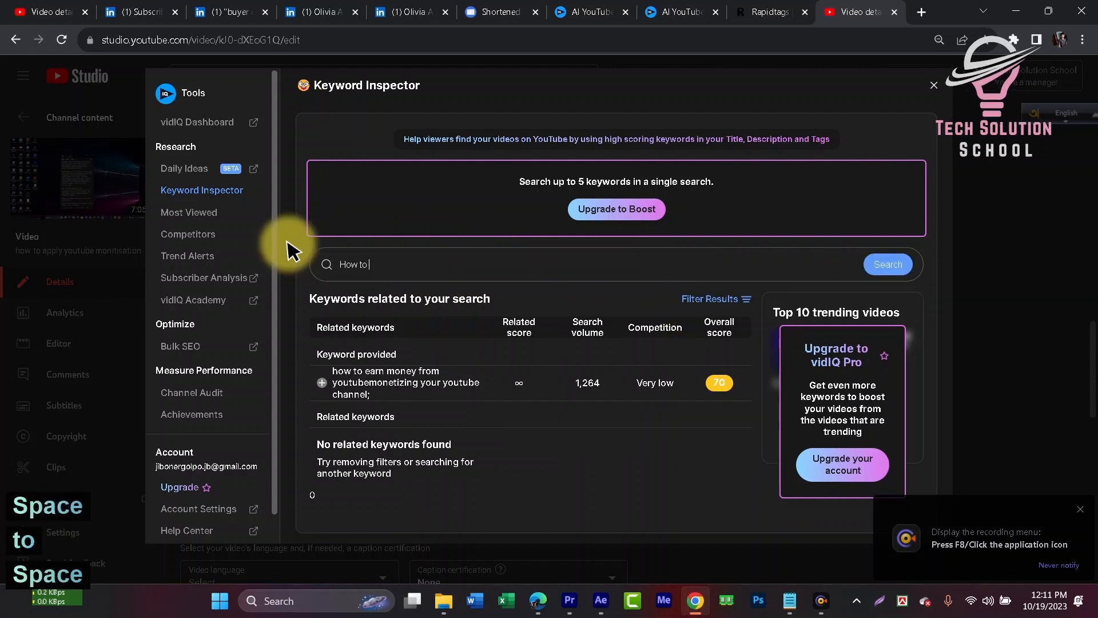
text(apply )
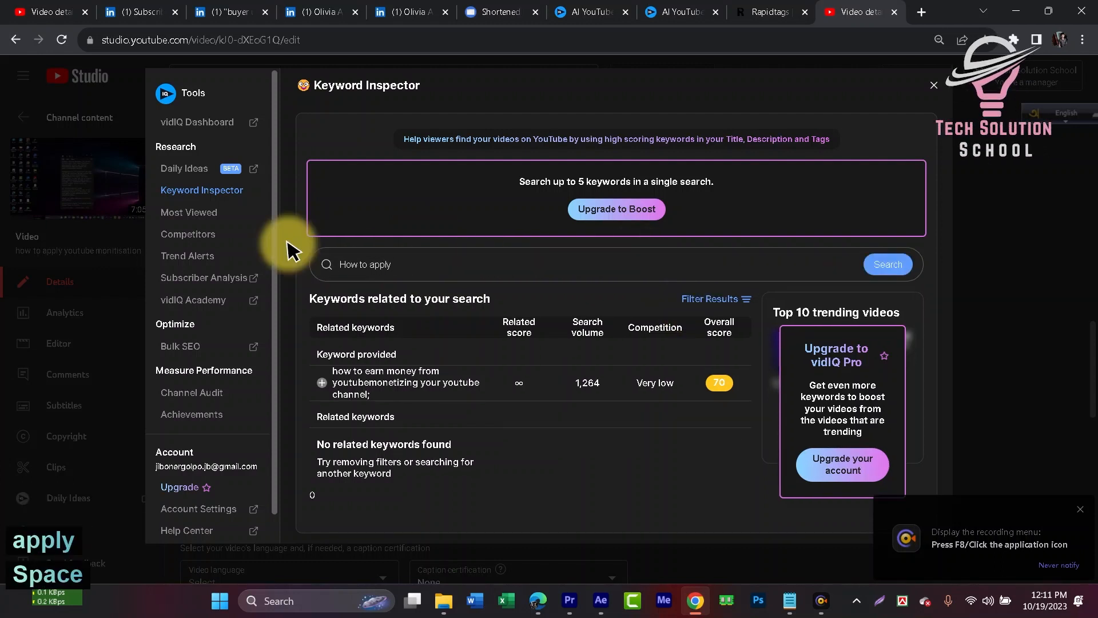
text(youtube monitis)
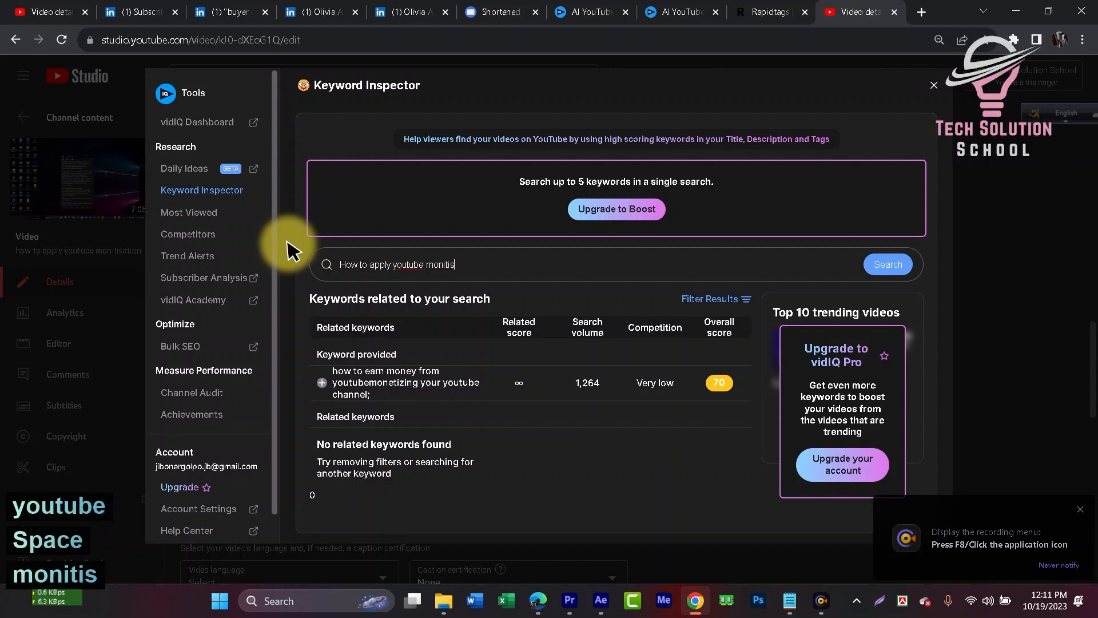
text(ation)
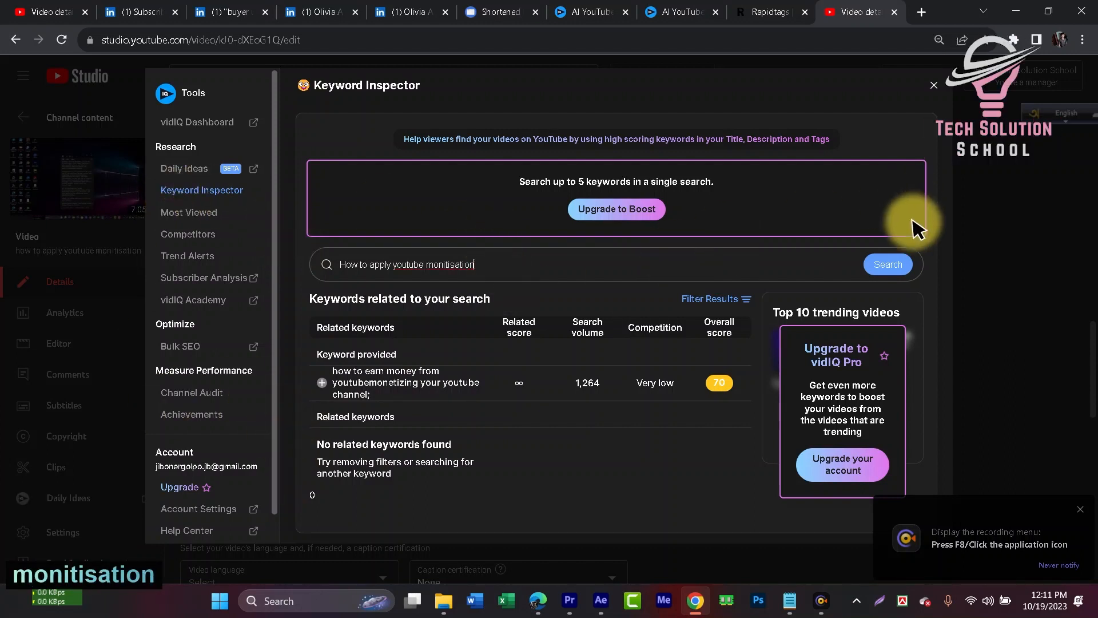
click(887, 269)
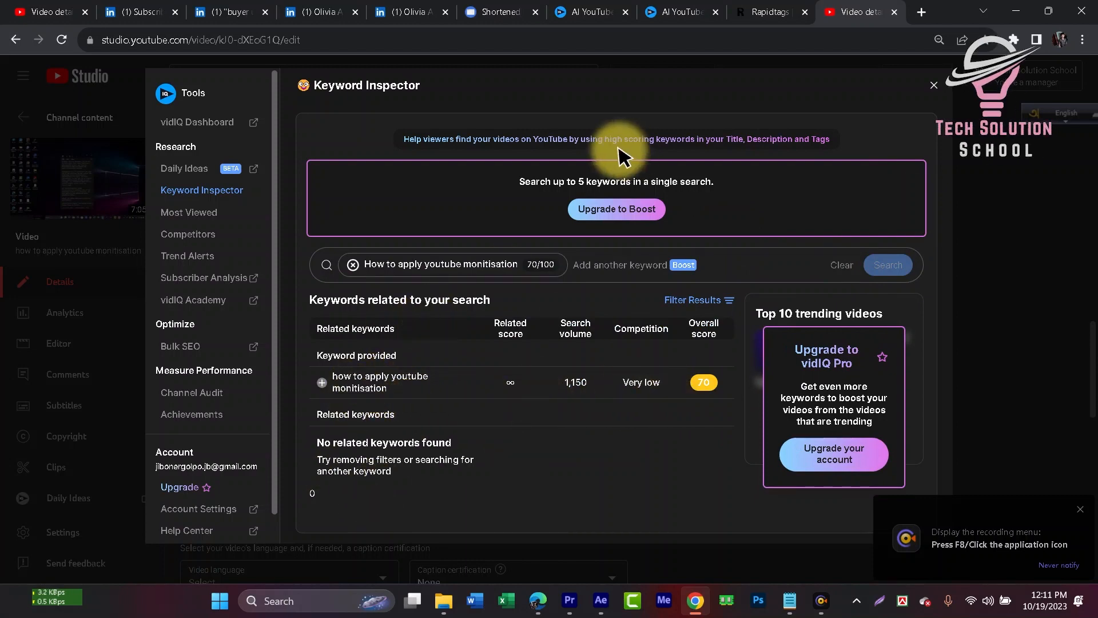
- Extend the Rapidtags search text to "YouTube monetization 2023", copy it and search for it in the Keyword Inspector in place of the previous keyword
click(774, 8)
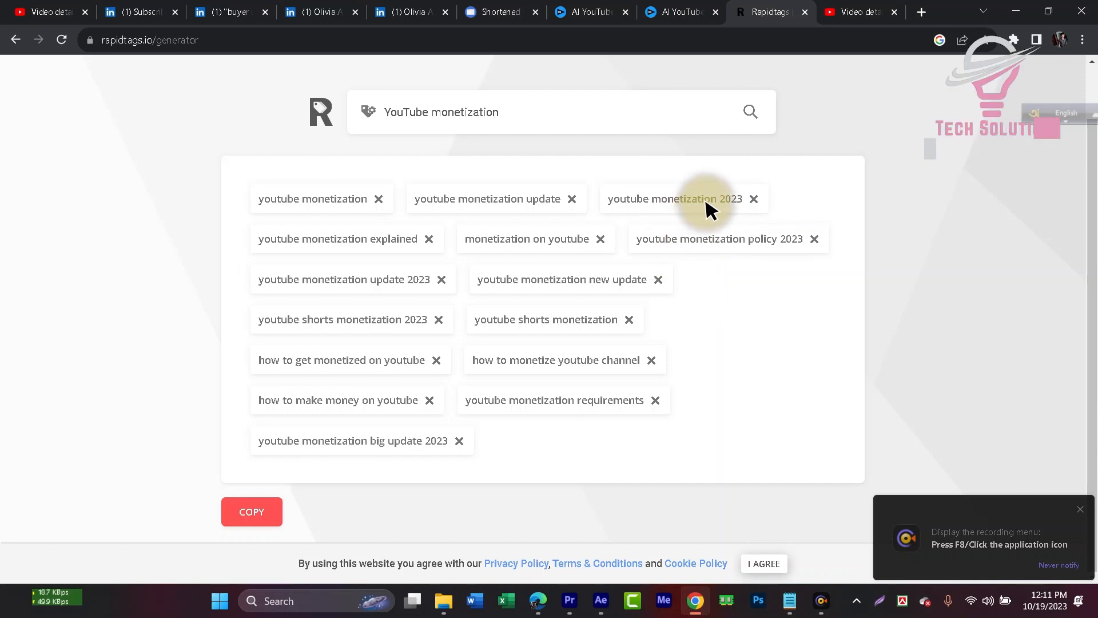
text(2023)
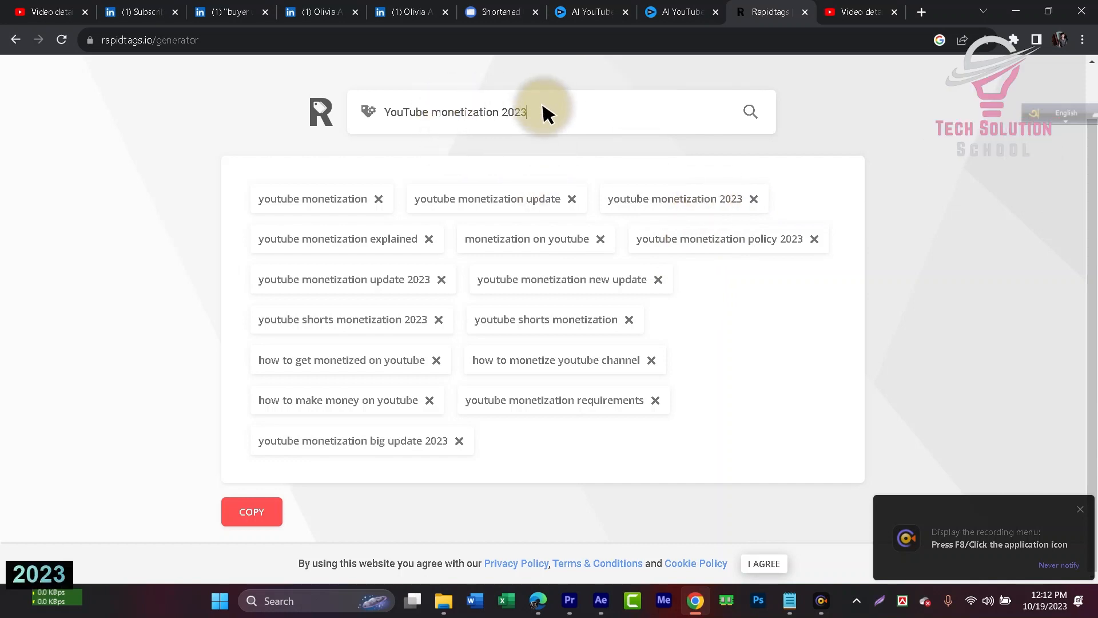
key(ctrl+a)
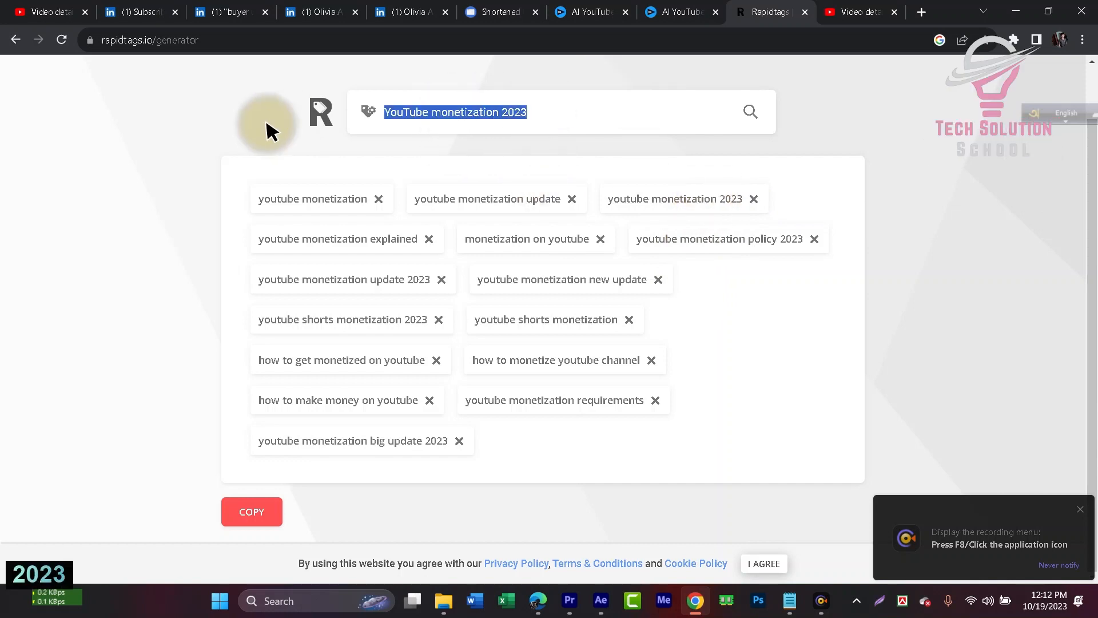
key(ctrl+c)
click(694, 10)
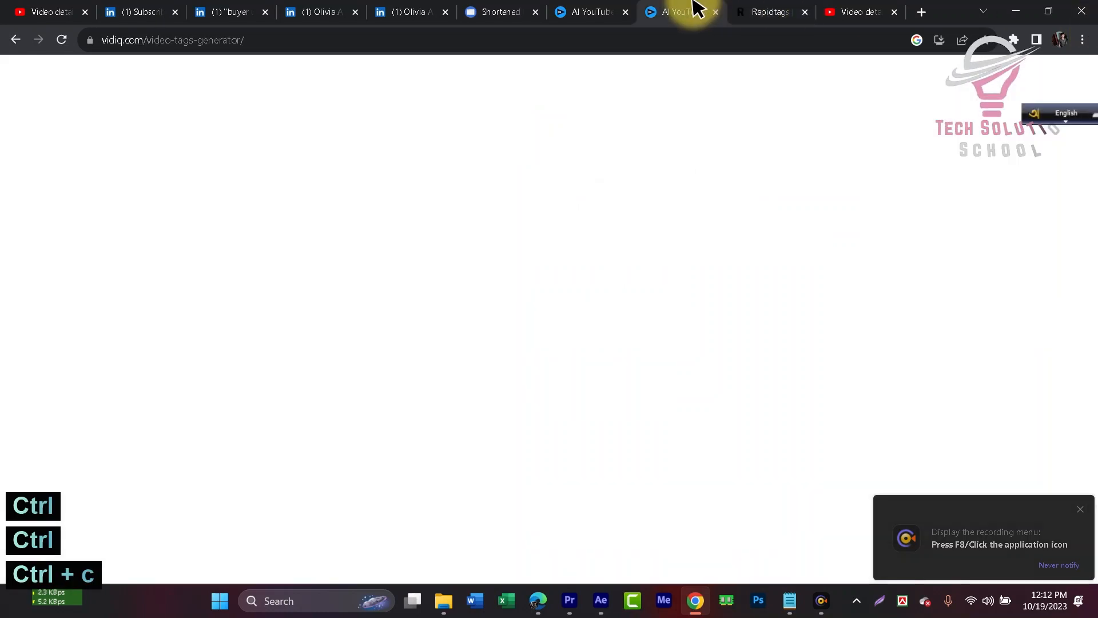
click(860, 11)
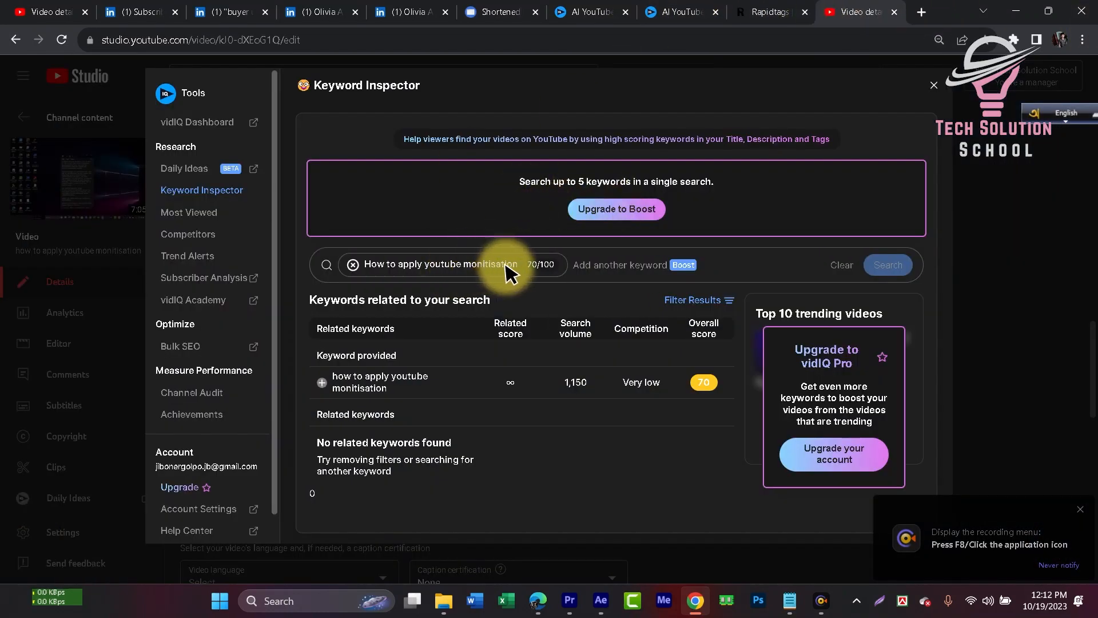
click(353, 264)
key(ctrl+v)
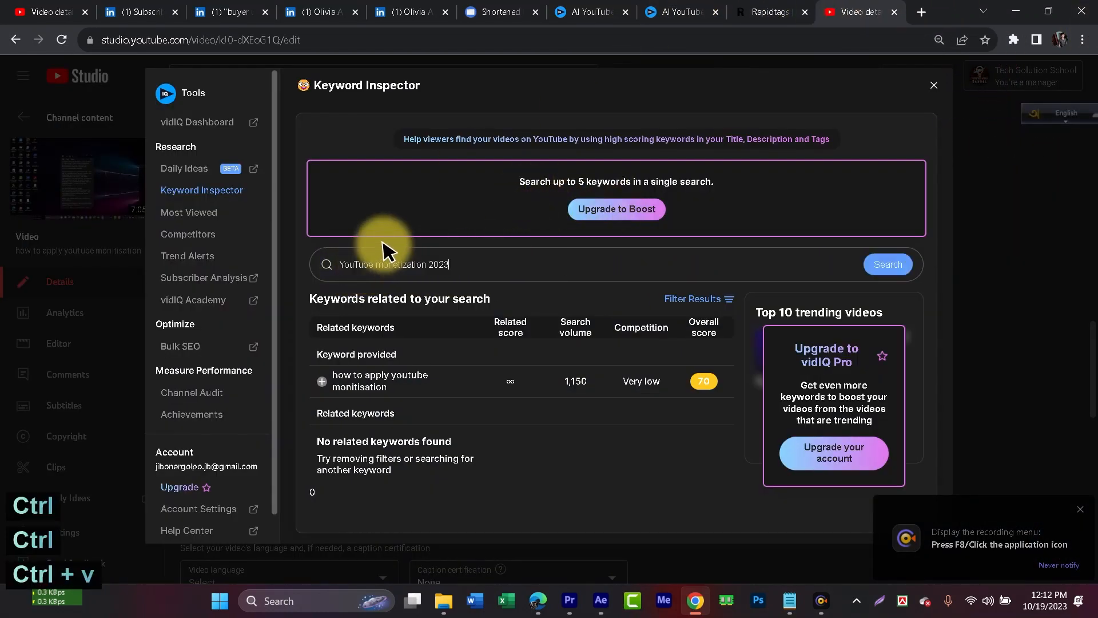
click(890, 264)
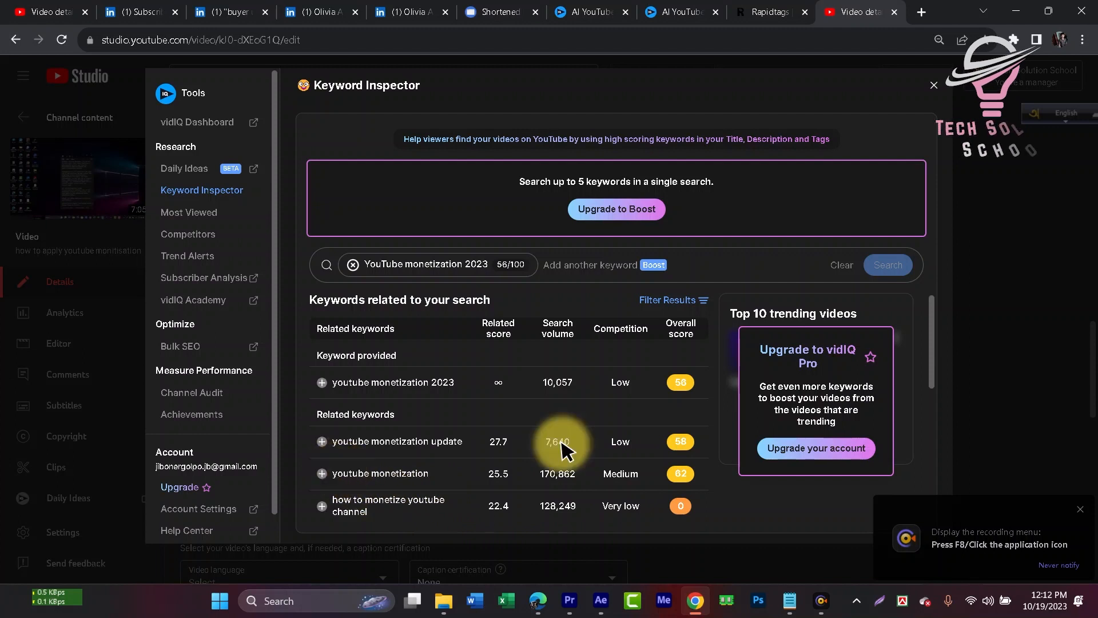
- Add "youtube monetization", "how to monetize youtube channel", "youtube monetization 2023" and "youtube monetization update" as video tags and close the Keyword Inspector
click(322, 474)
click(322, 506)
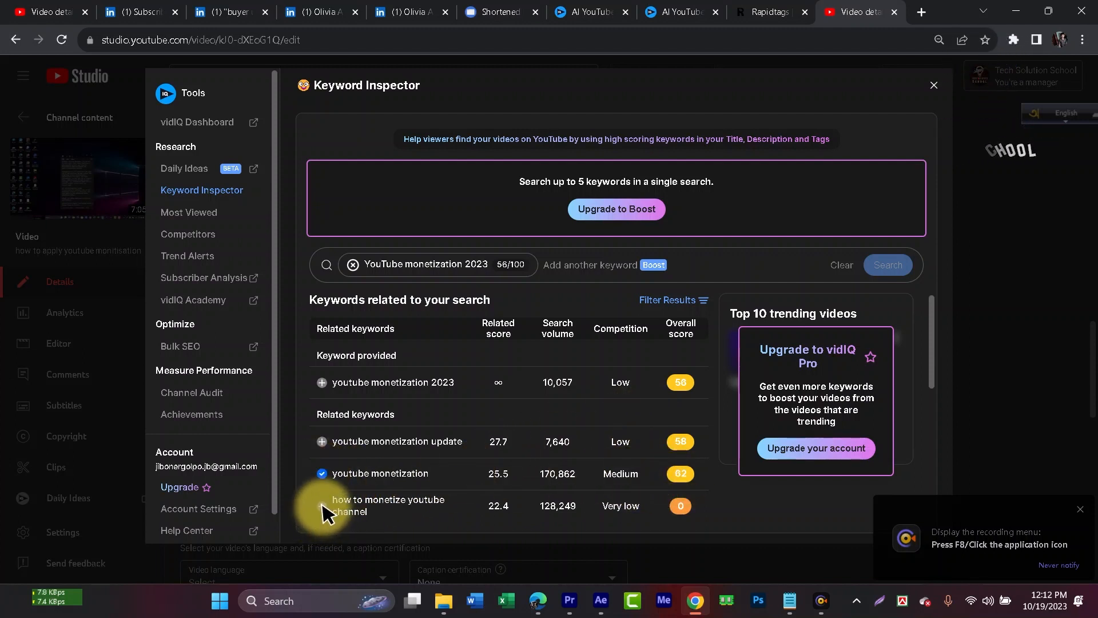
click(322, 382)
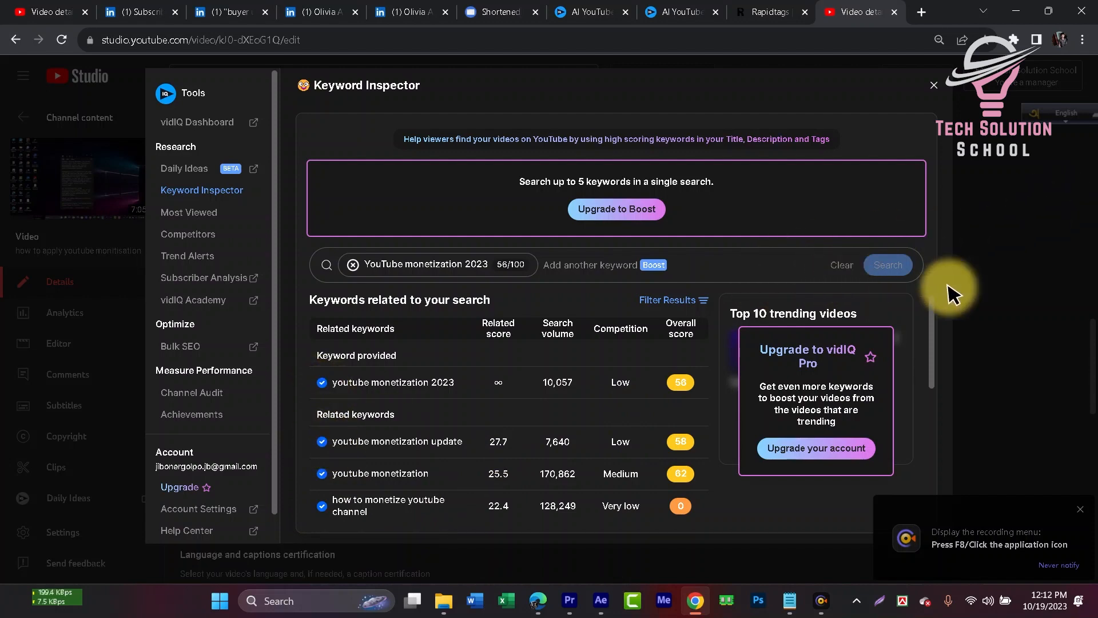
click(933, 86)
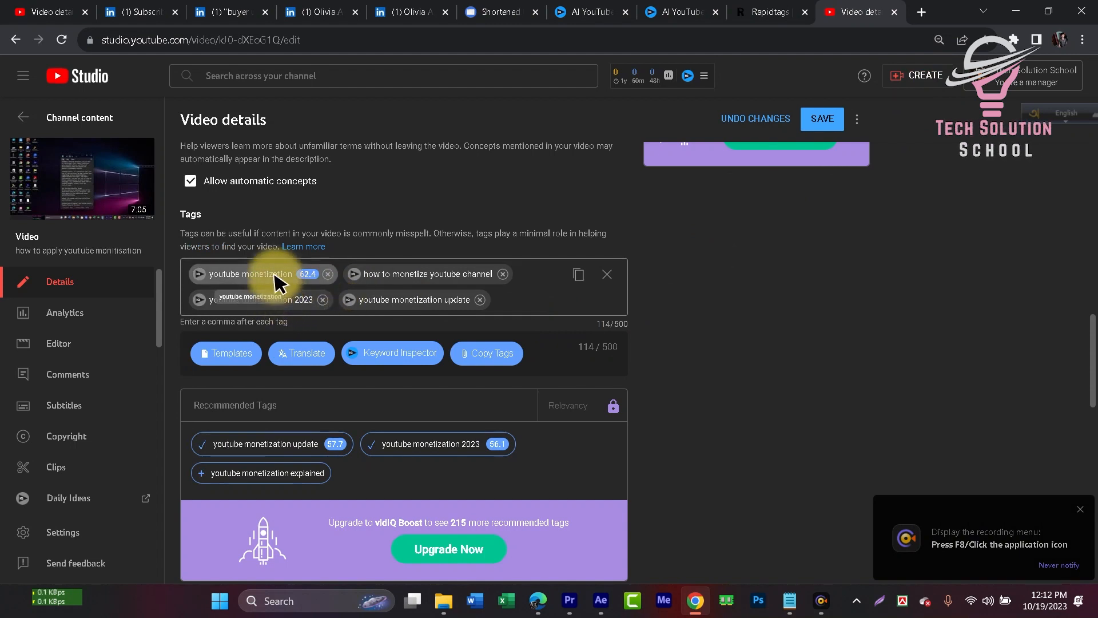
- Inspect the "youtube monetization" tag in the Keyword Inspector, look through its related keywords and close the inspector
click(199, 272)
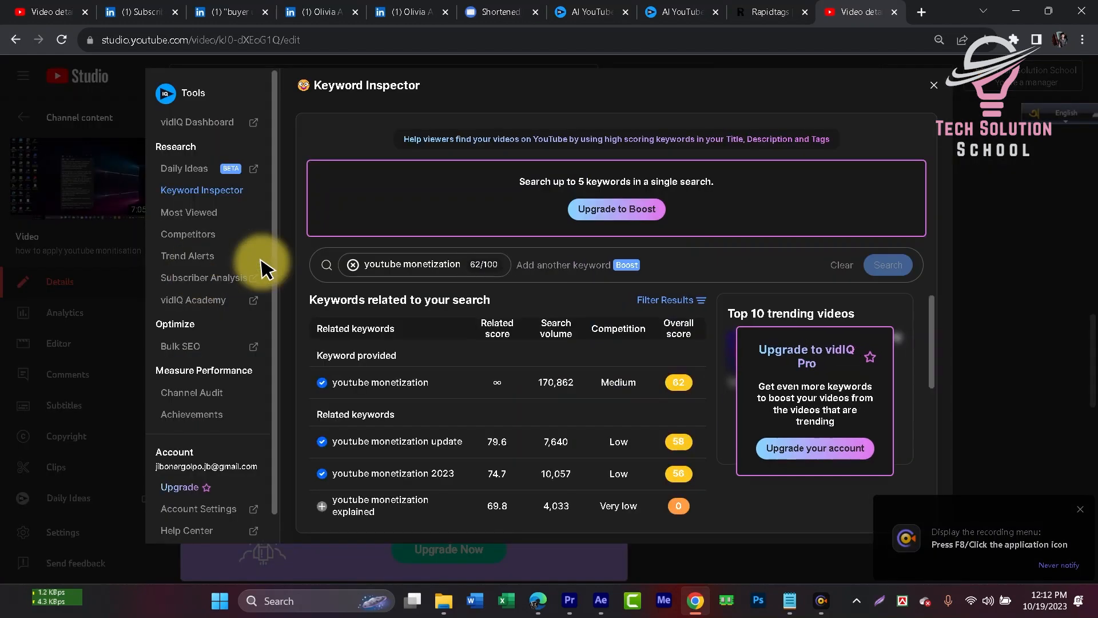
scroll(491, 368, down, 5)
scroll(436, 410, up, 1)
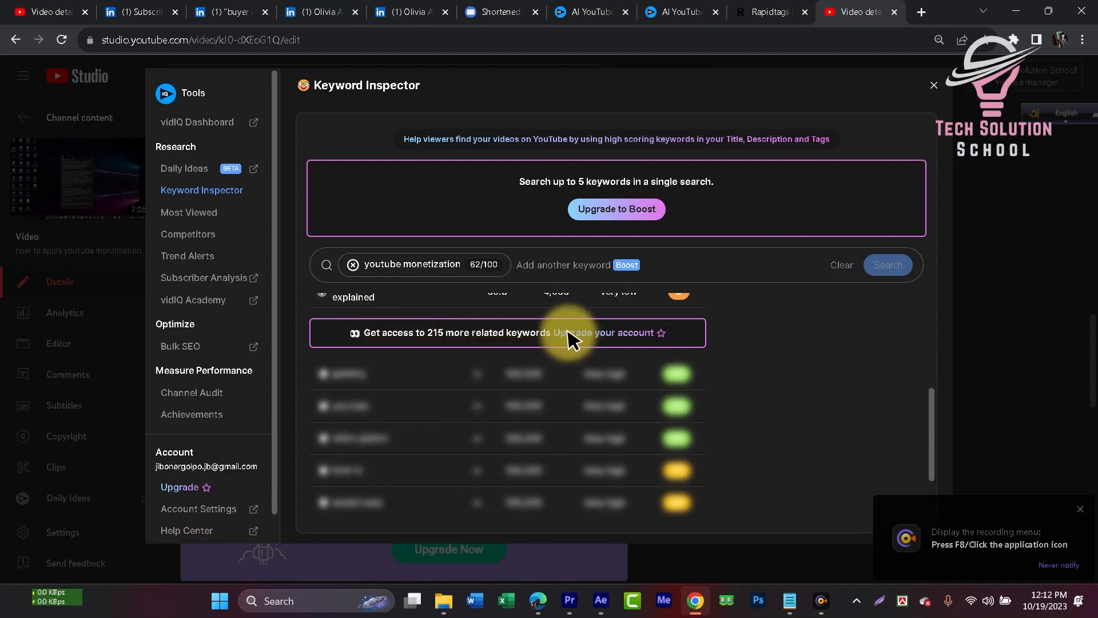
scroll(763, 348, up, 2)
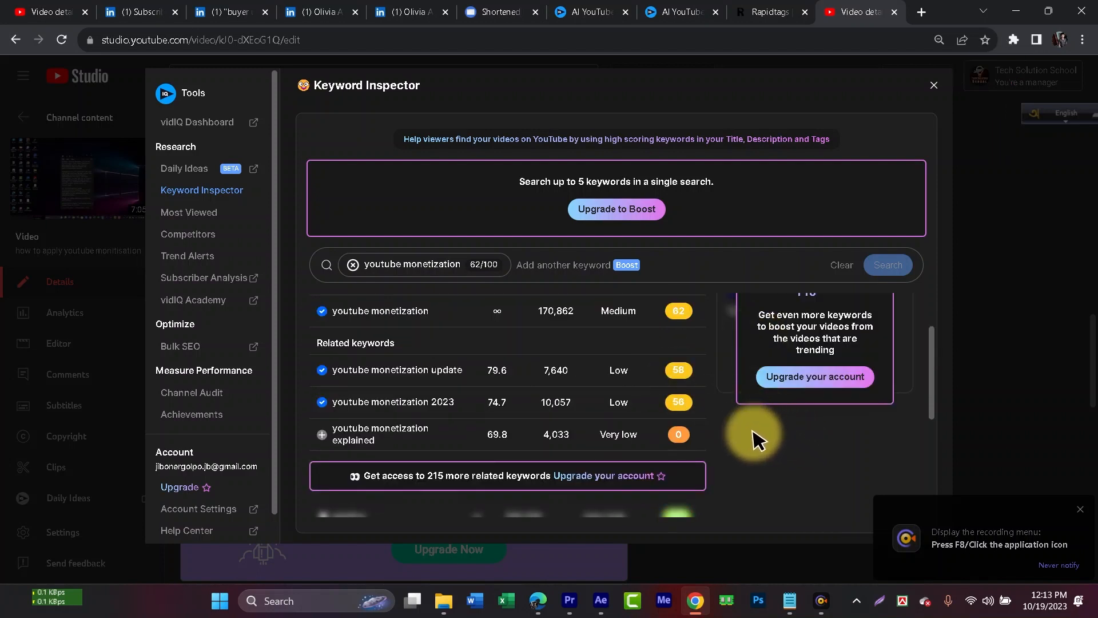
scroll(744, 436, down, 5)
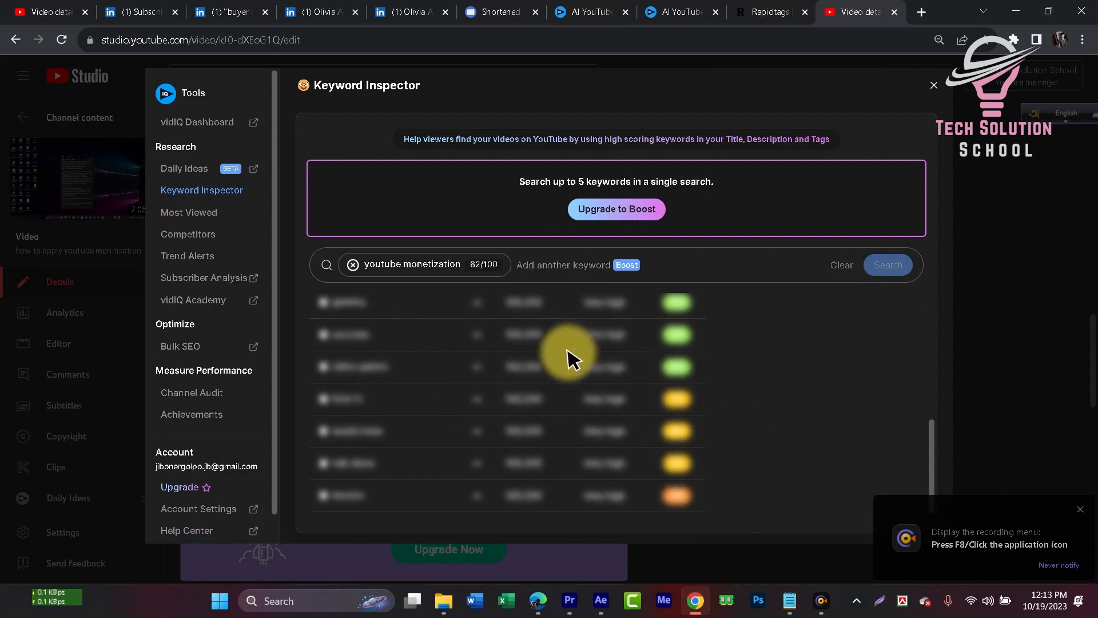
scroll(718, 392, up, 3)
scroll(532, 447, down, 3)
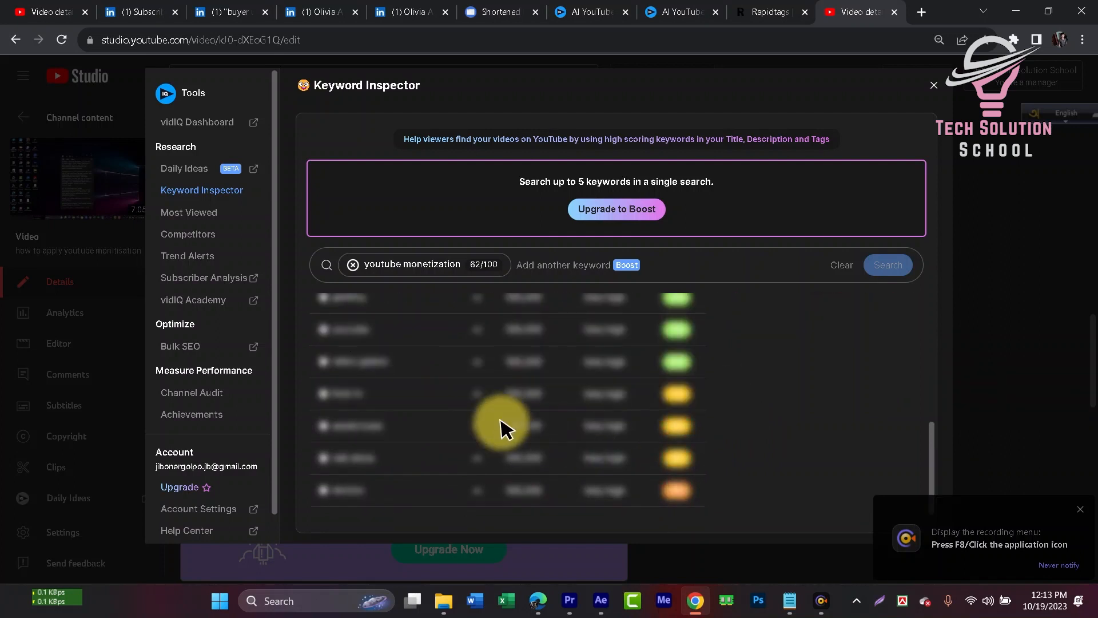
scroll(721, 366, up, 3)
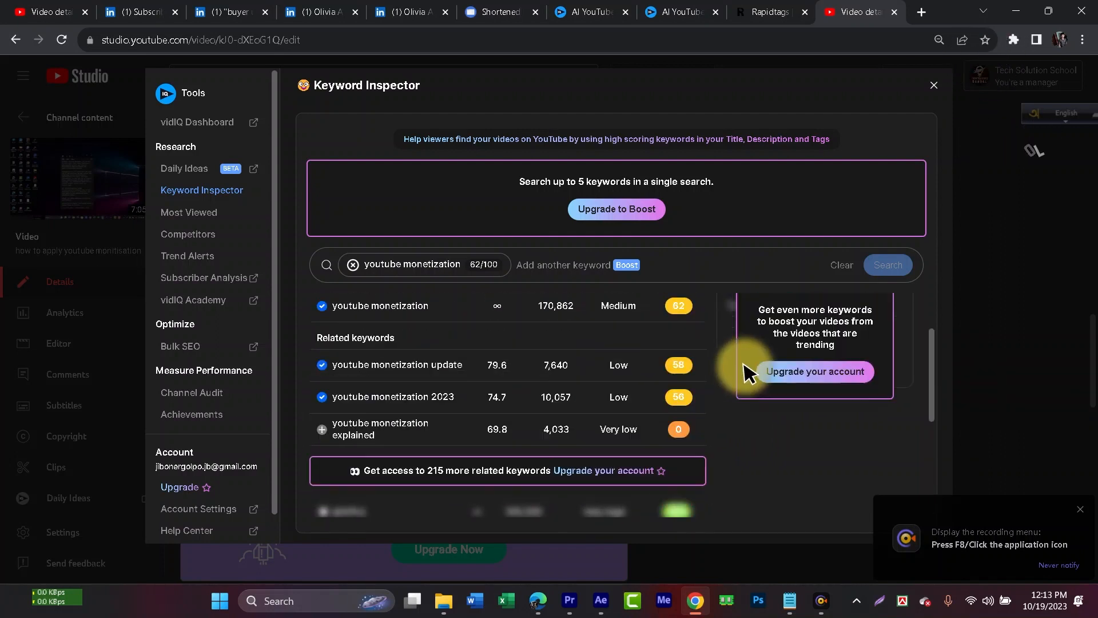
click(947, 85)
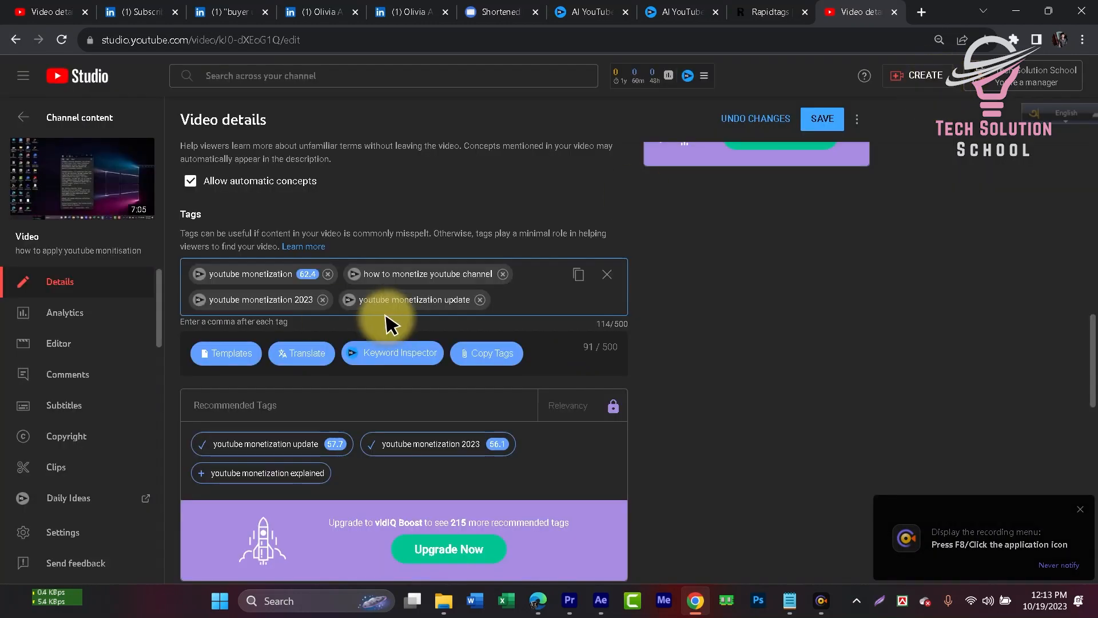
- Shrink the browser window, switch to Notepad and copy the entire saved keyword list
click(772, 11)
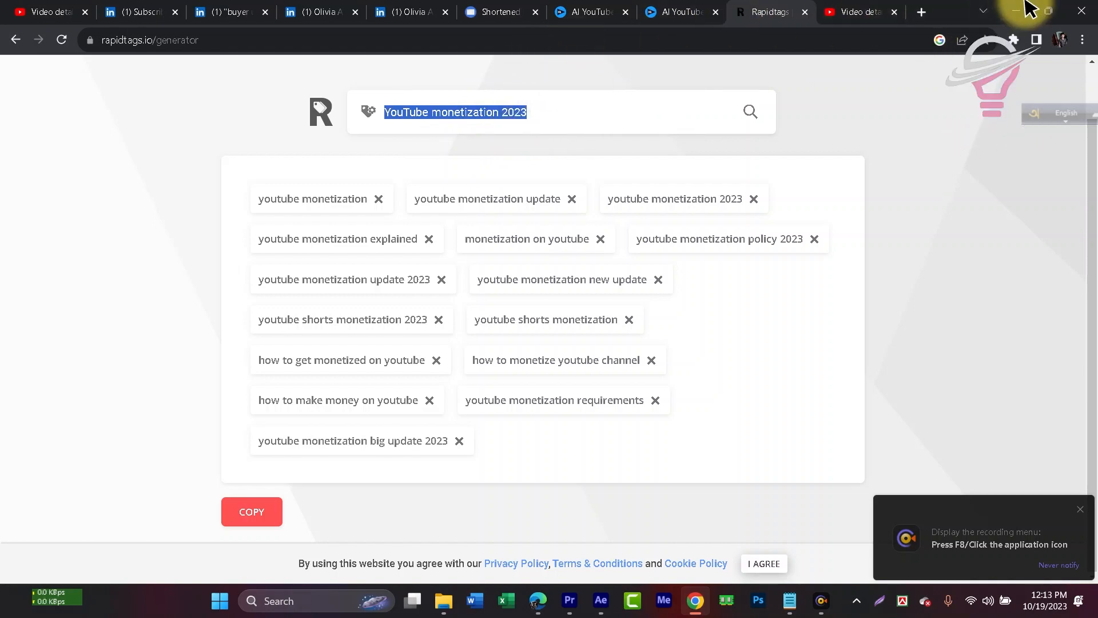
click(1049, 11)
drag(652, 40, 582, 39)
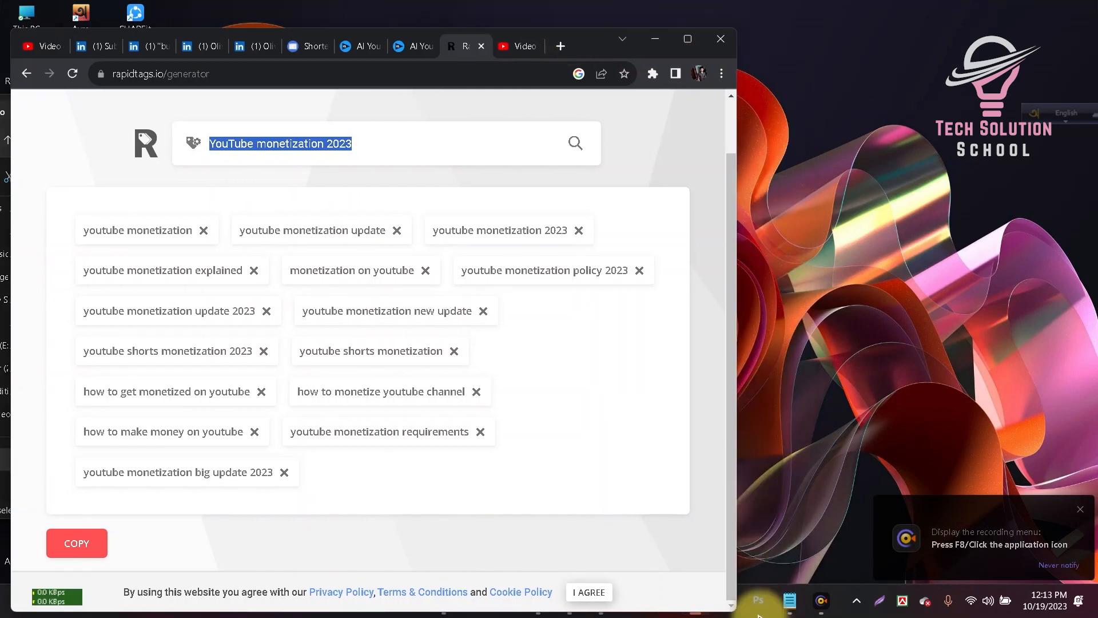
click(792, 604)
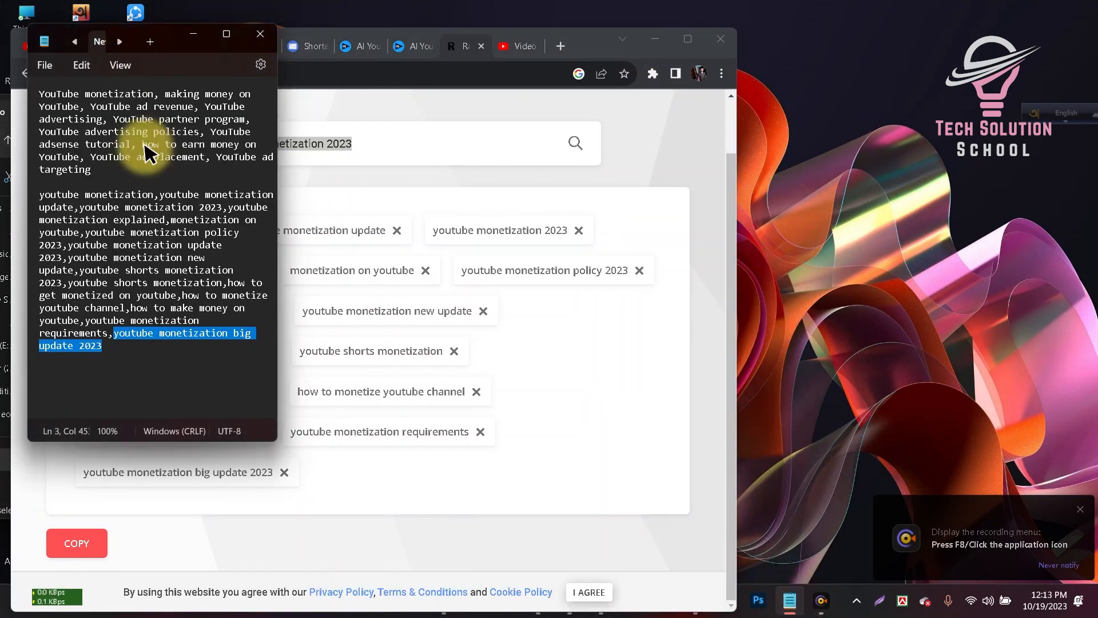
key(ctrl+a)
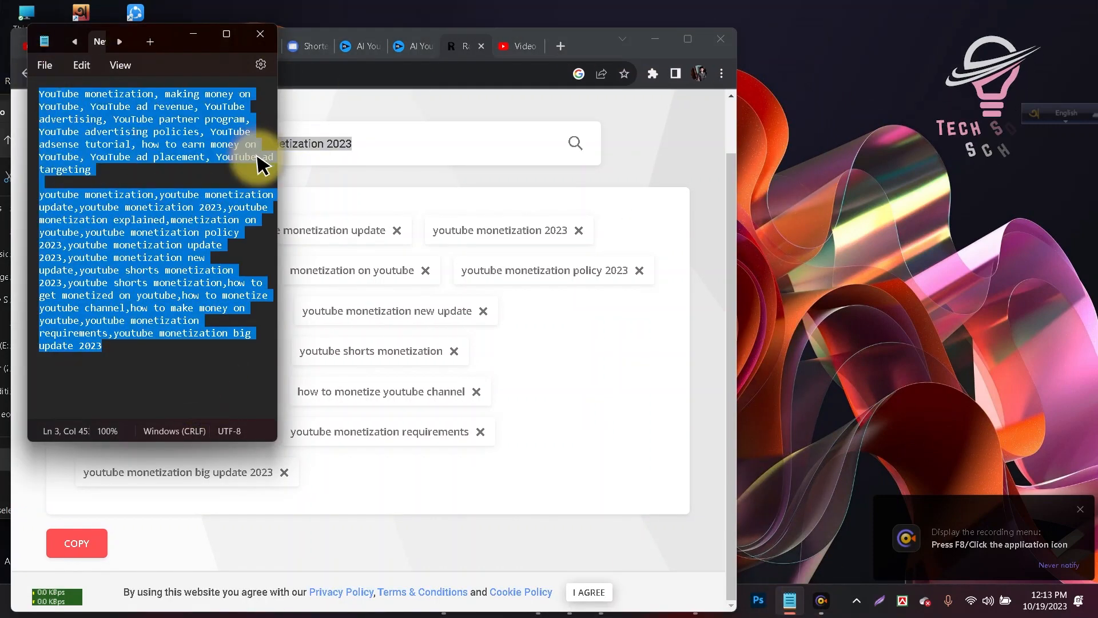
key(ctrl+c)
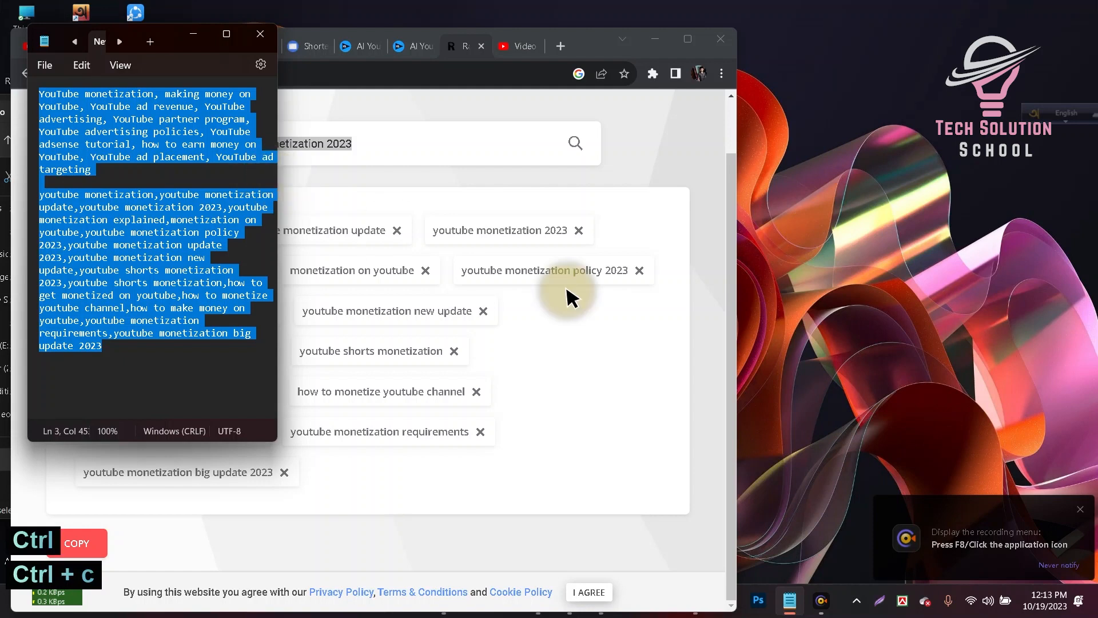
- Paste the copied keyword list into the video's tags in YouTube Studio and review the added tags
click(517, 46)
key(ctrl+v)
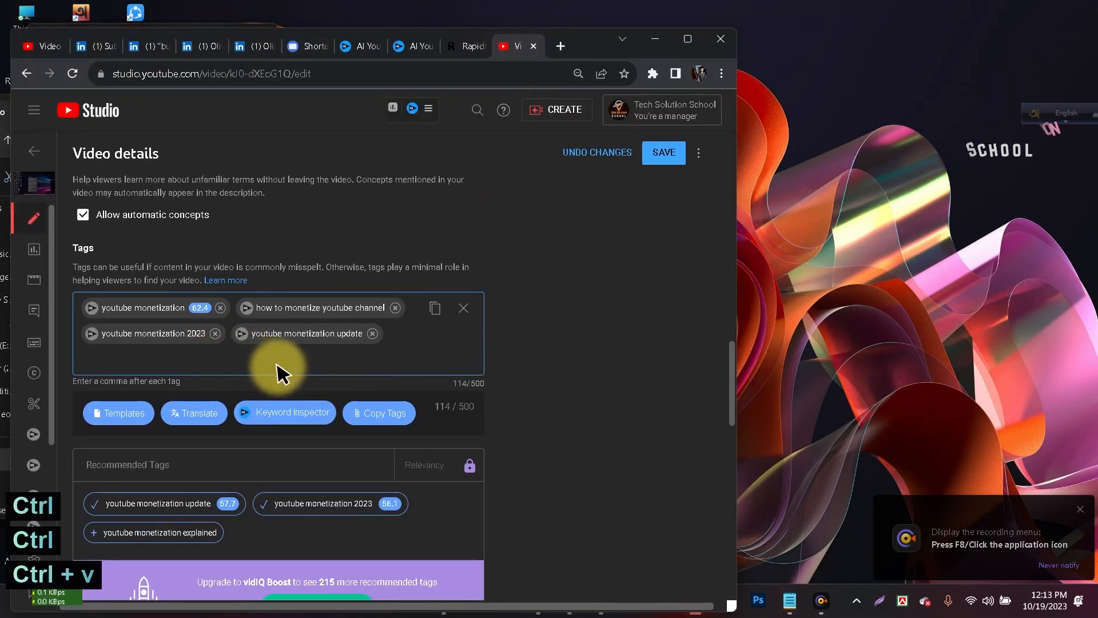
scroll(389, 395, down, 5)
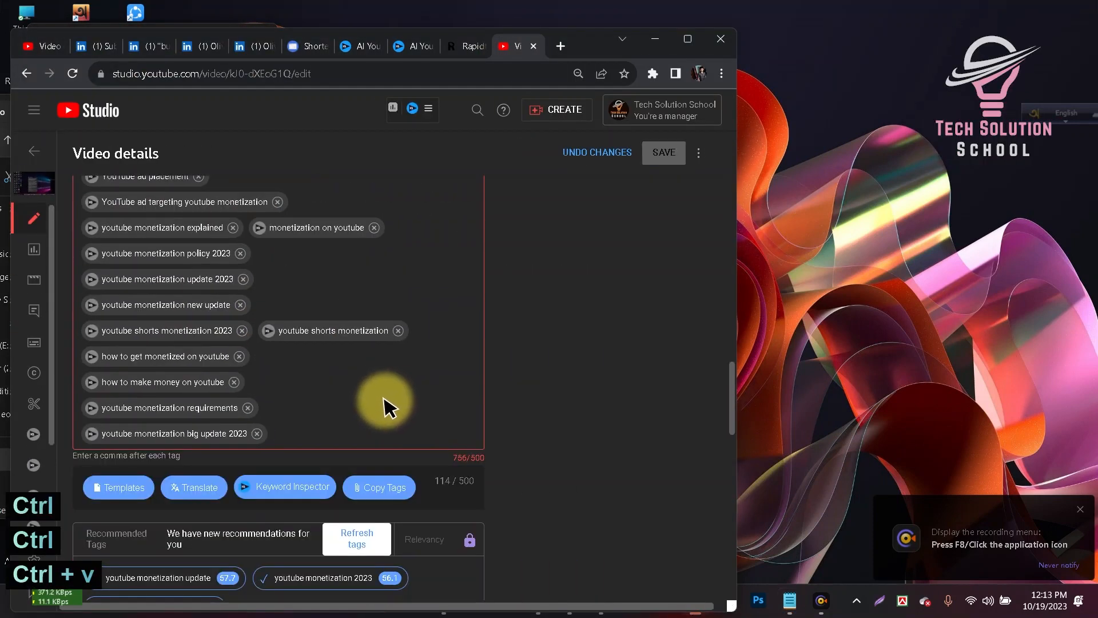
click(388, 436)
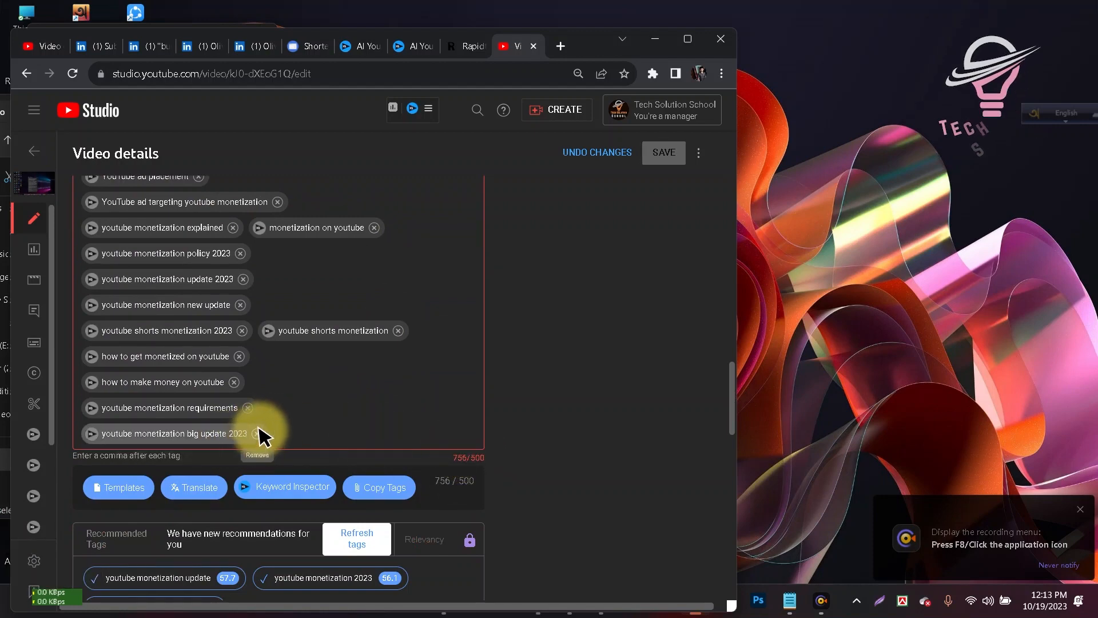
- Remove the tags "YouTube ad targeting youtube monetization", "youtube monetization policy 2023" and "YouTube advertising policies" from the video
scroll(351, 285, up, 6)
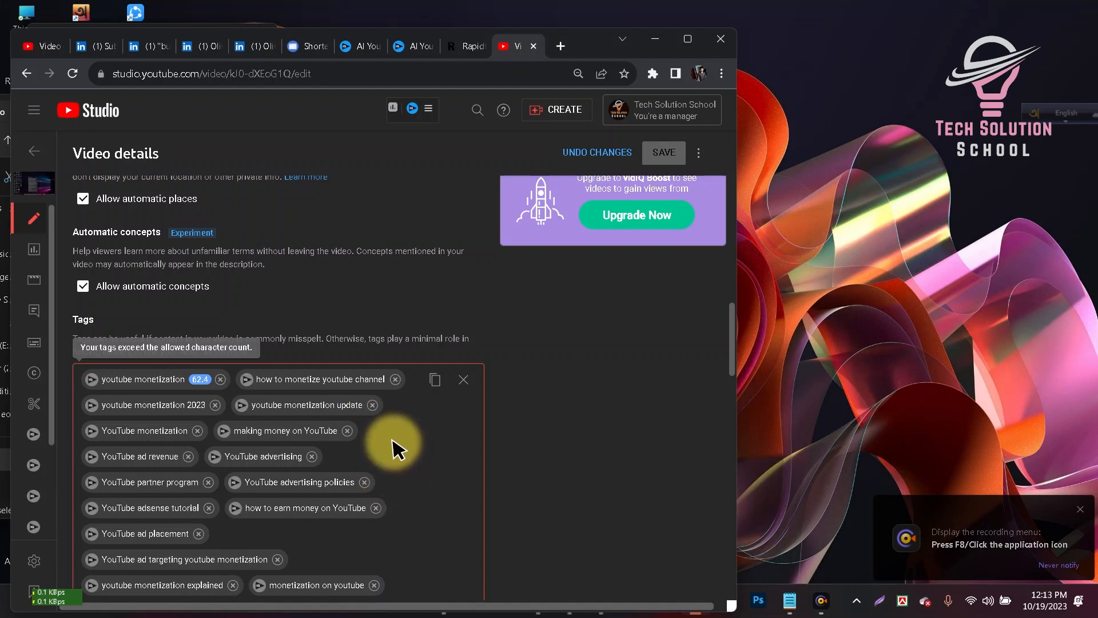
scroll(389, 456, down, 1)
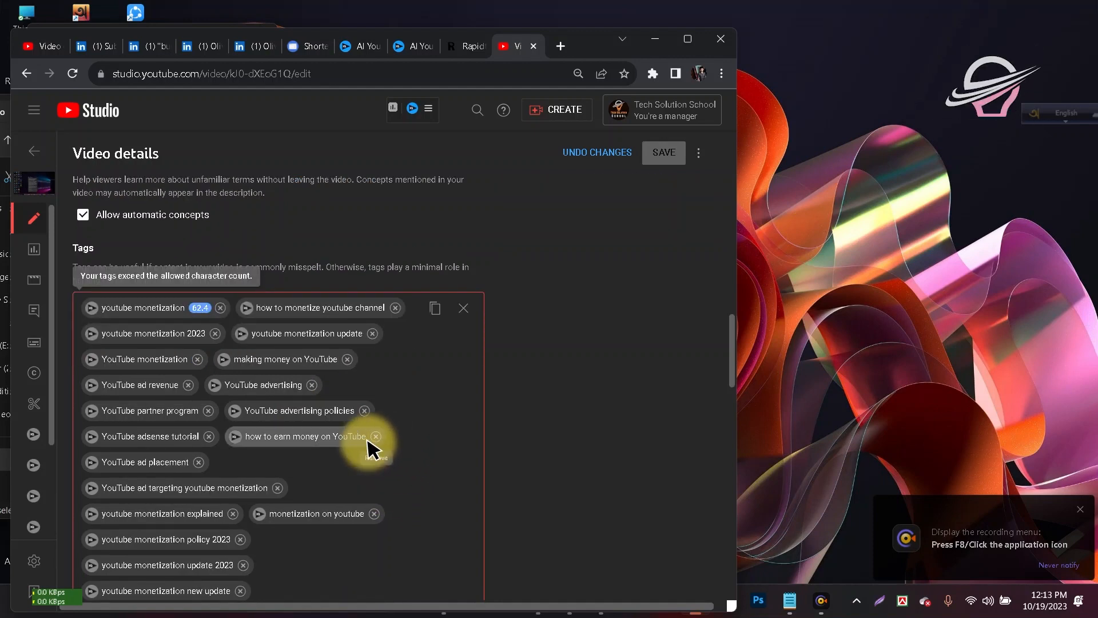
scroll(197, 468, down, 1)
click(277, 422)
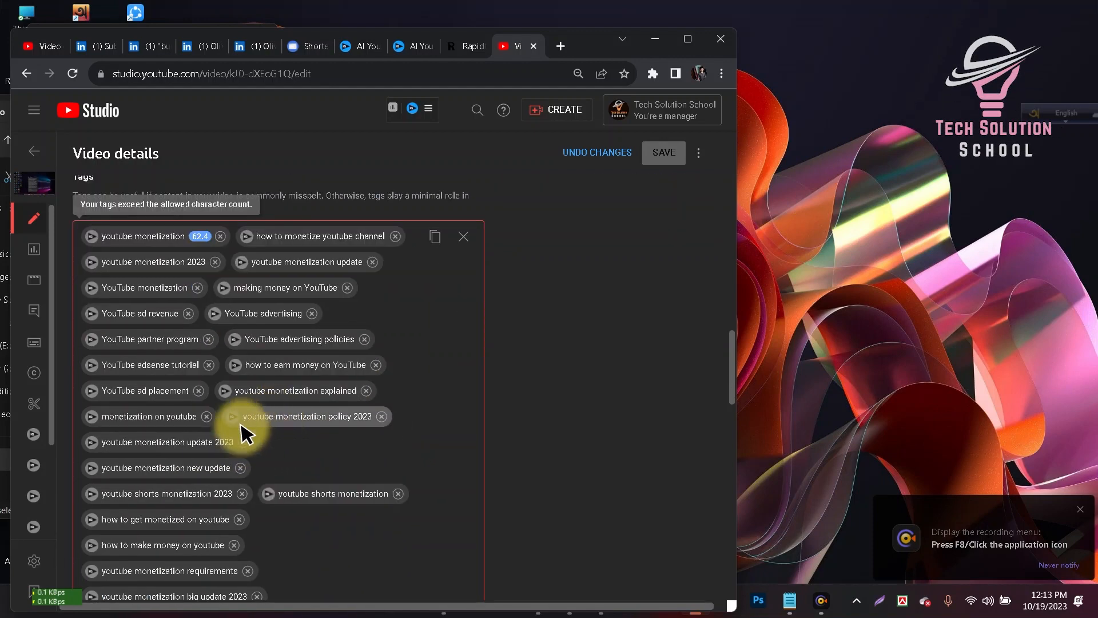
scroll(302, 517, down, 1)
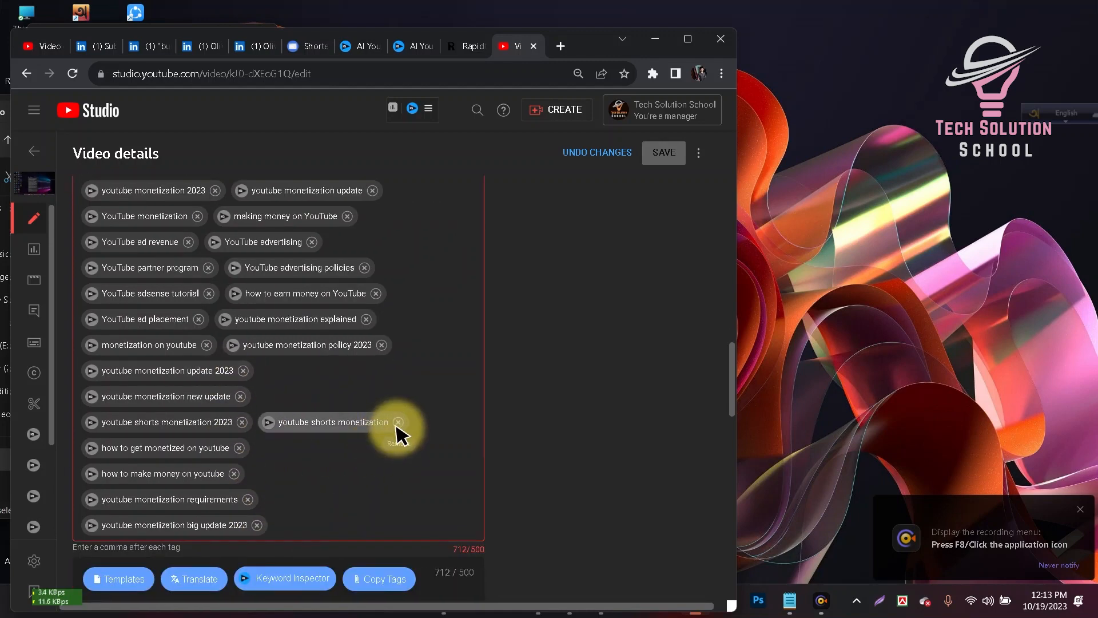
click(382, 344)
click(365, 268)
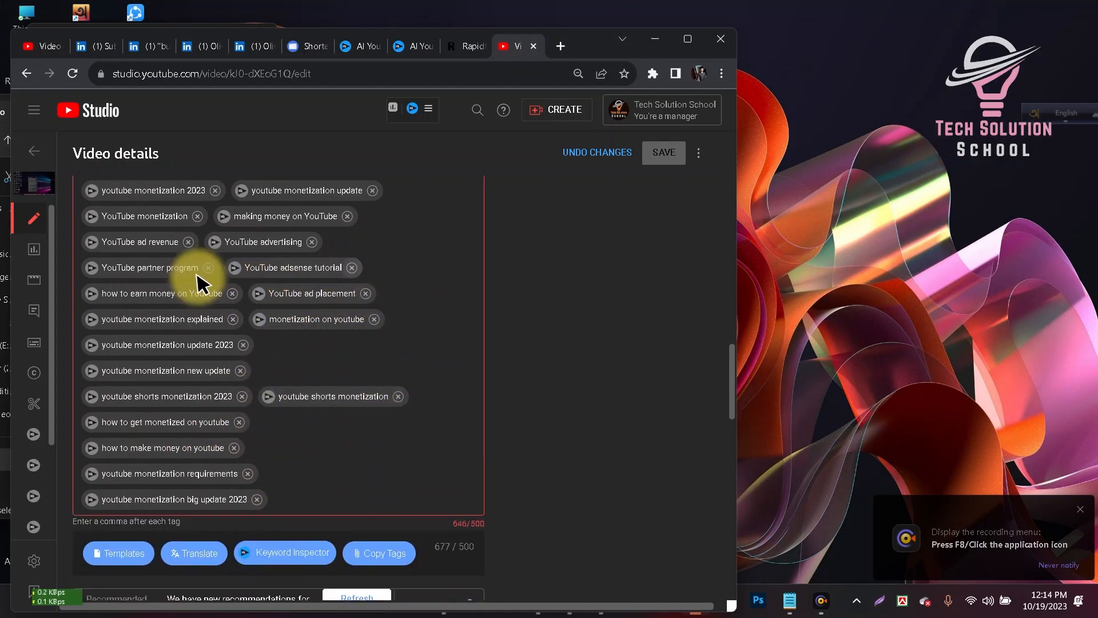
- Remove the tags "youtube monetization new update", "youtube monetization big update 2023", "youtube monetization requirements", "how to make money on youtube" and "YouTube advertising"
click(241, 370)
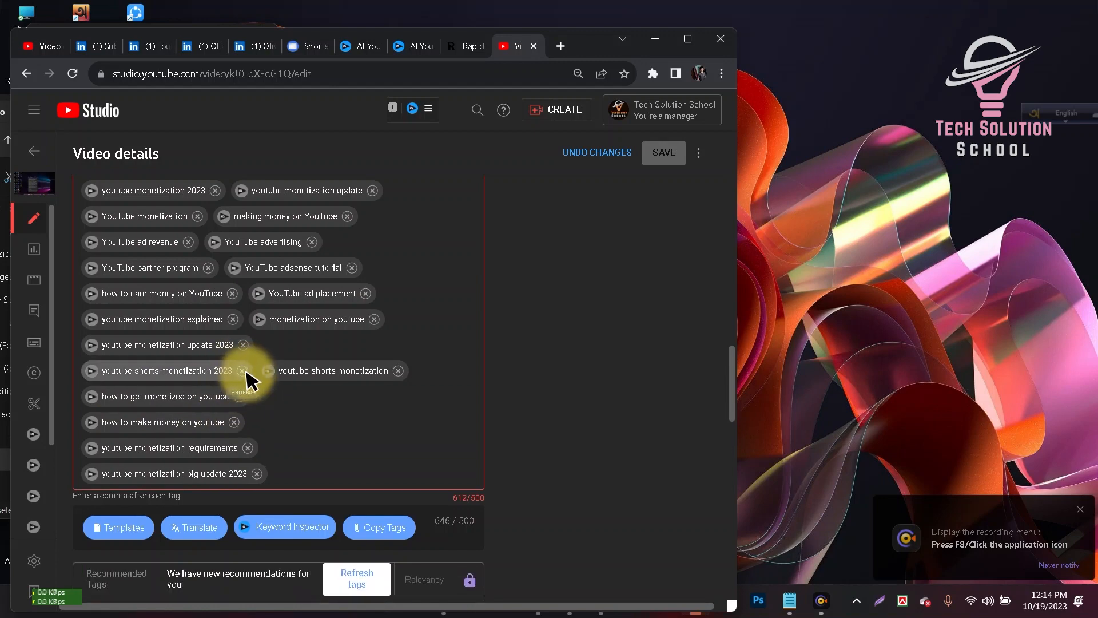
click(257, 473)
click(248, 448)
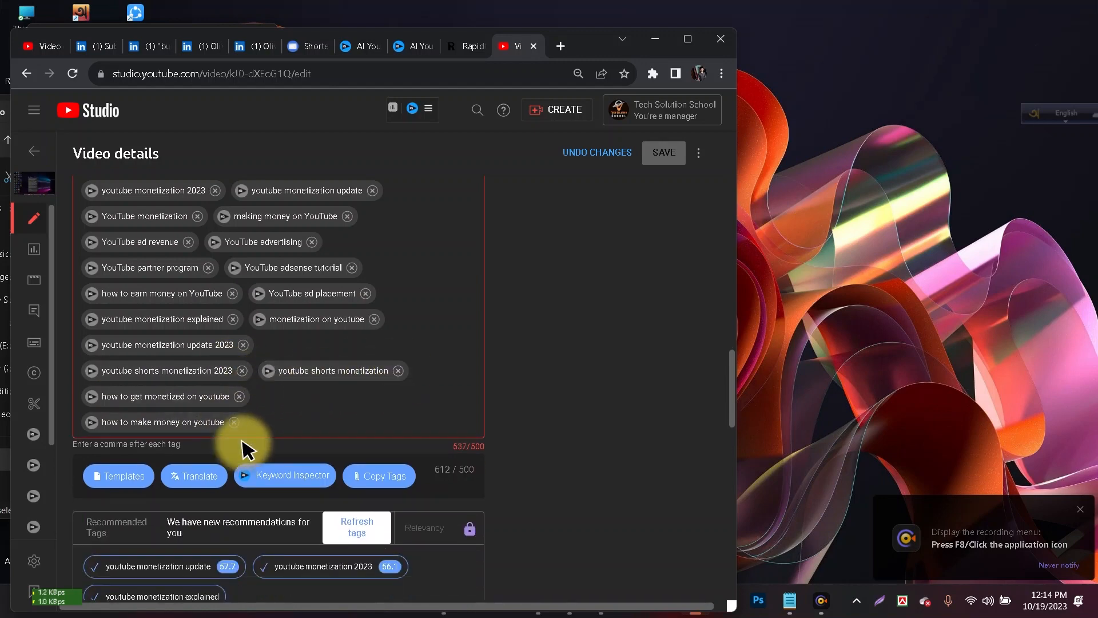
click(234, 423)
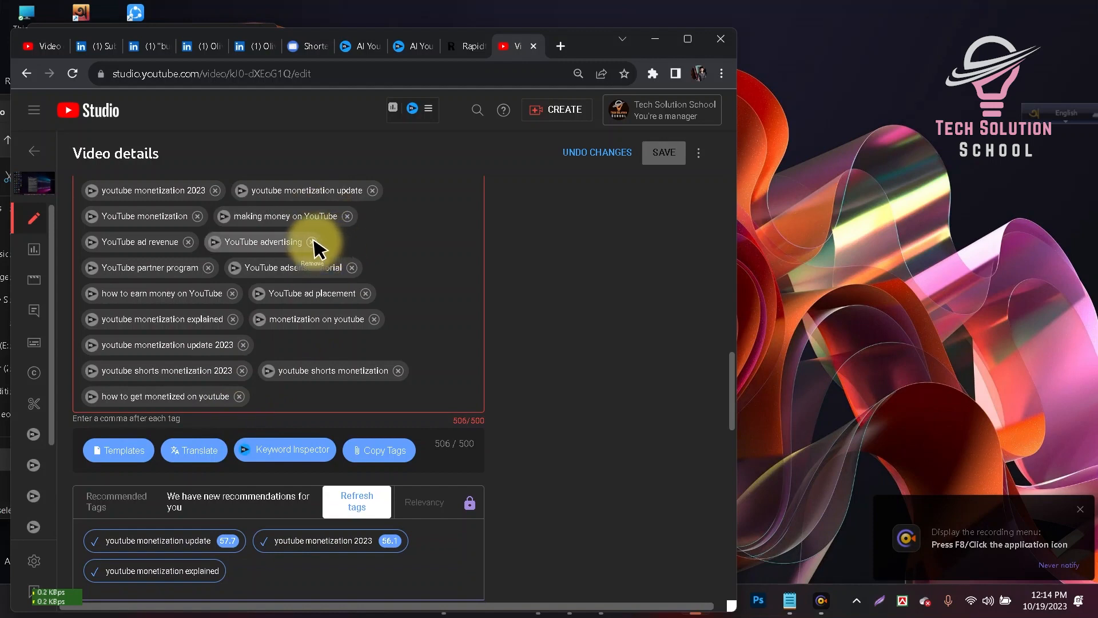
scroll(280, 315, up, 1)
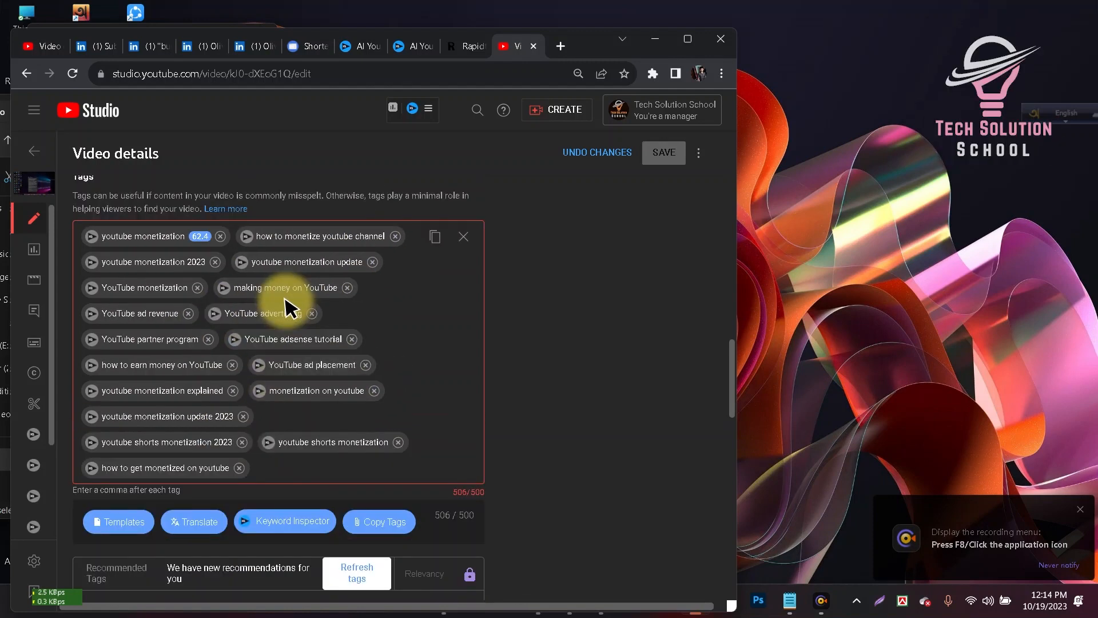
click(312, 313)
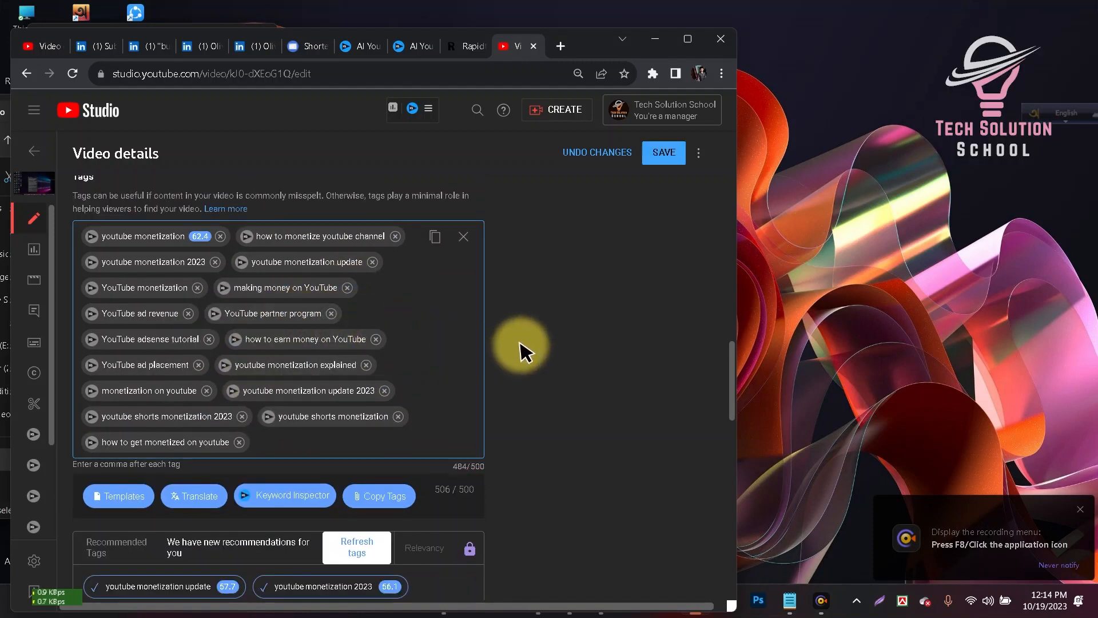
- Look over the trimmed tag list and save the changes to the video details
scroll(537, 437, down, 2)
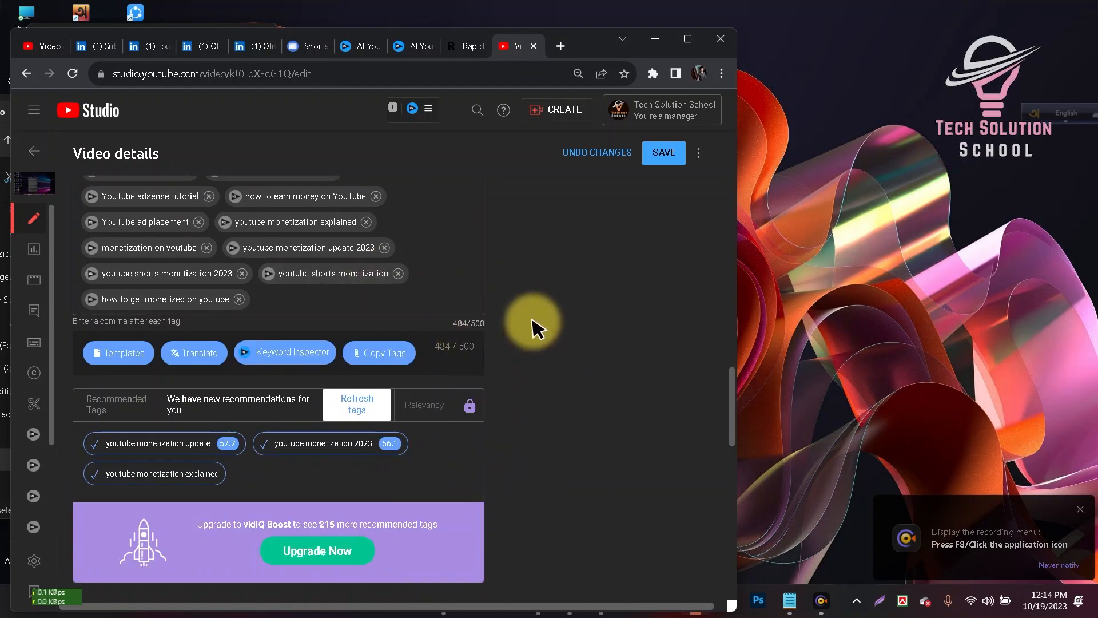
scroll(532, 309, down, 2)
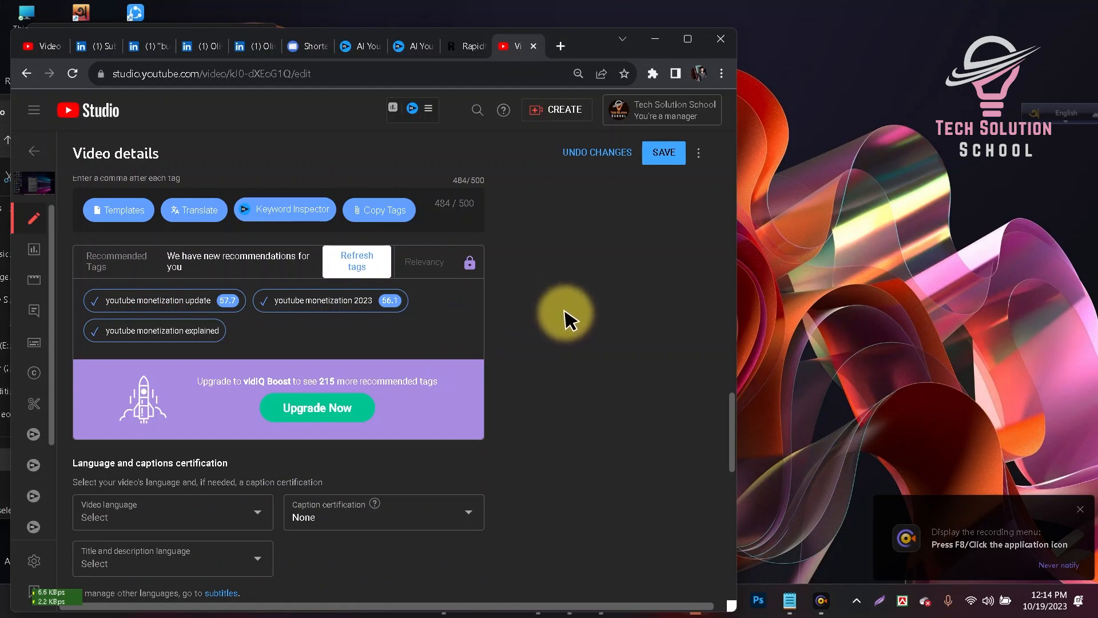
scroll(568, 319, up, 1)
click(665, 159)
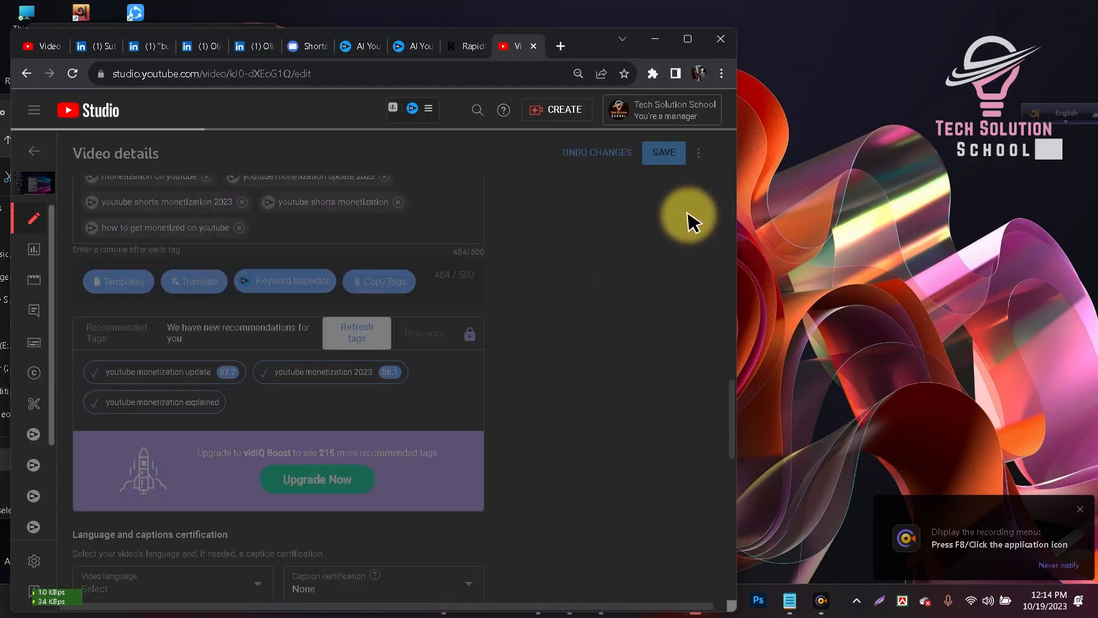
- Examine the vidIQ SEO score breakdown, including tag count, tag volume and keywords in description, and compare it with the title and description
scroll(560, 253, down, 8)
scroll(559, 252, up, 4)
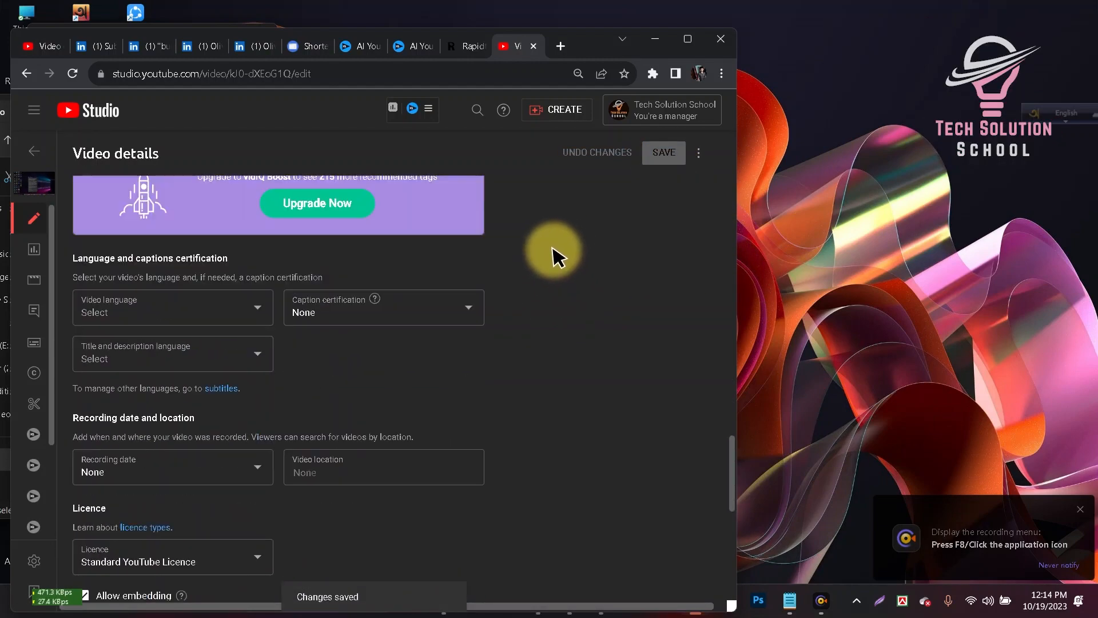
scroll(558, 257, up, 10)
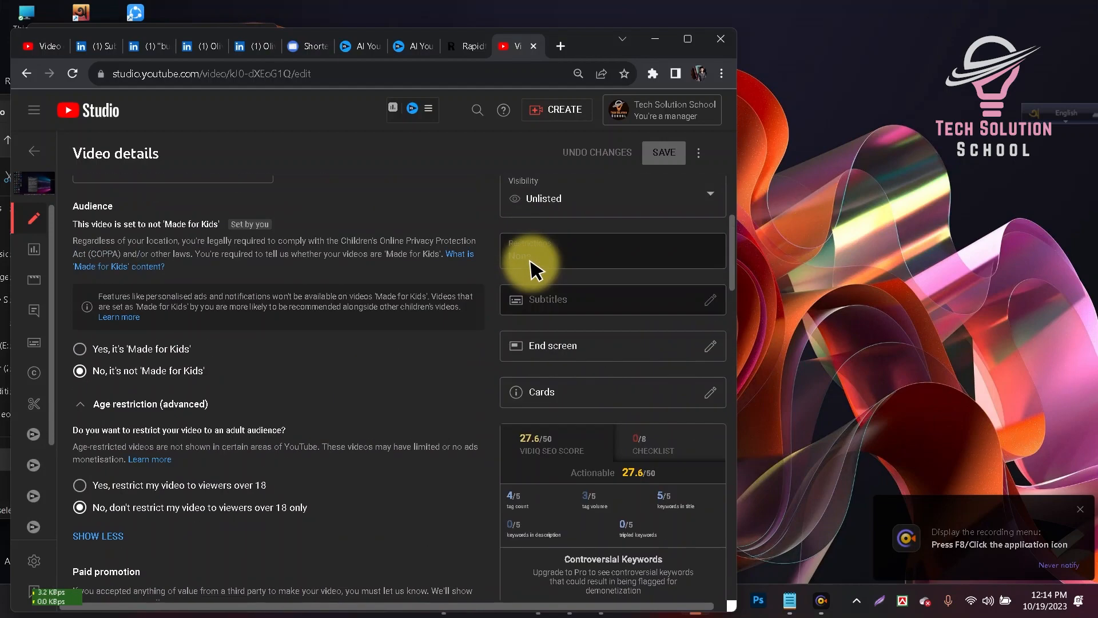
scroll(595, 320, down, 2)
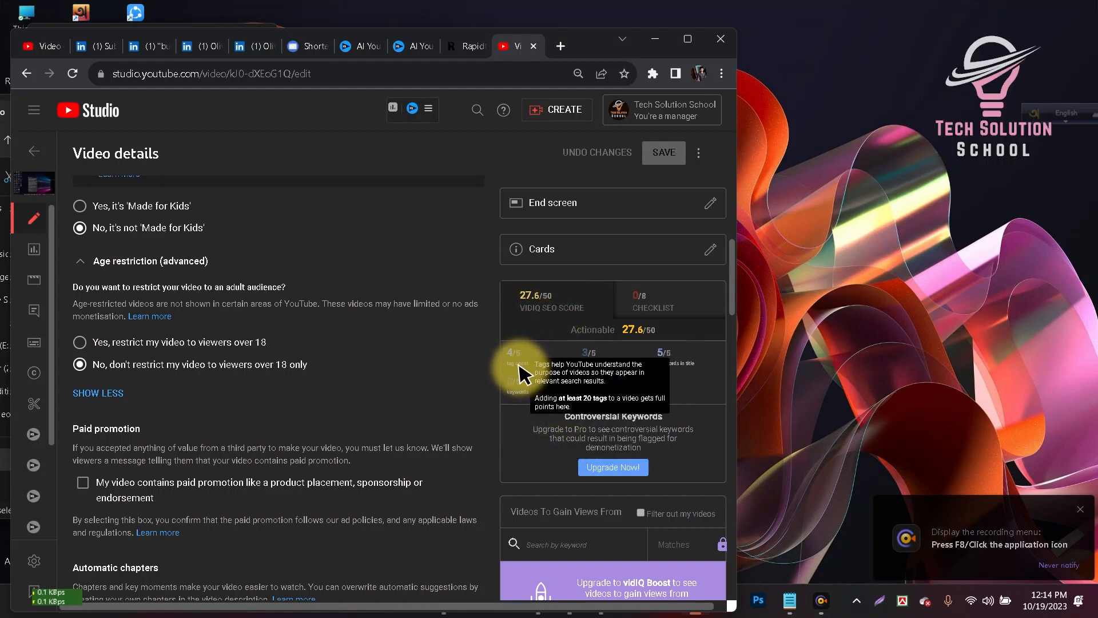
mouse_move(520, 363)
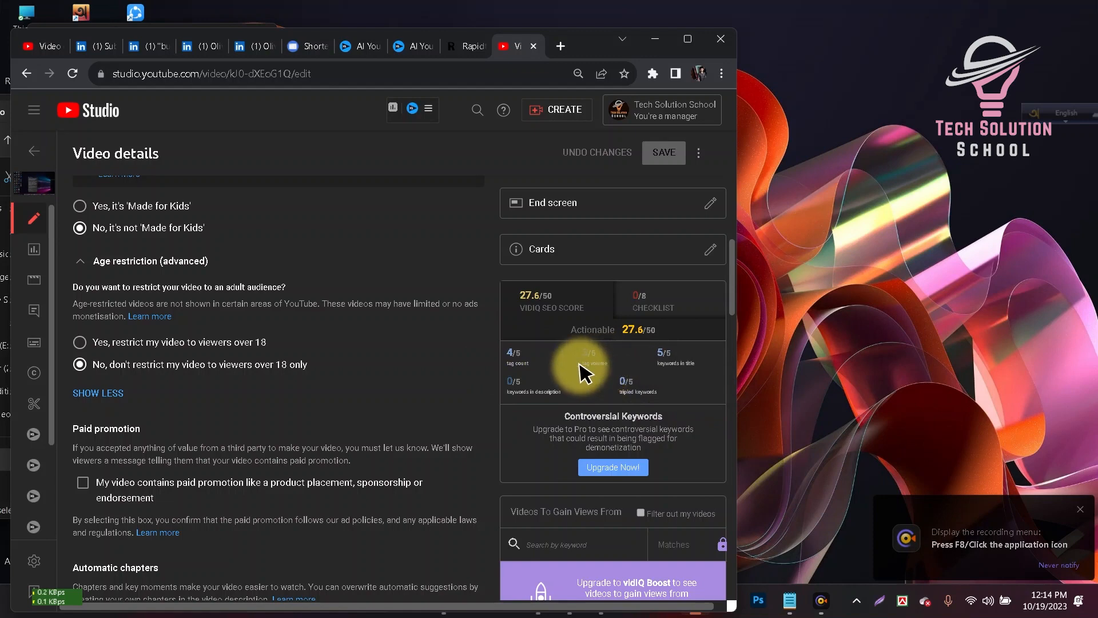
mouse_move(526, 395)
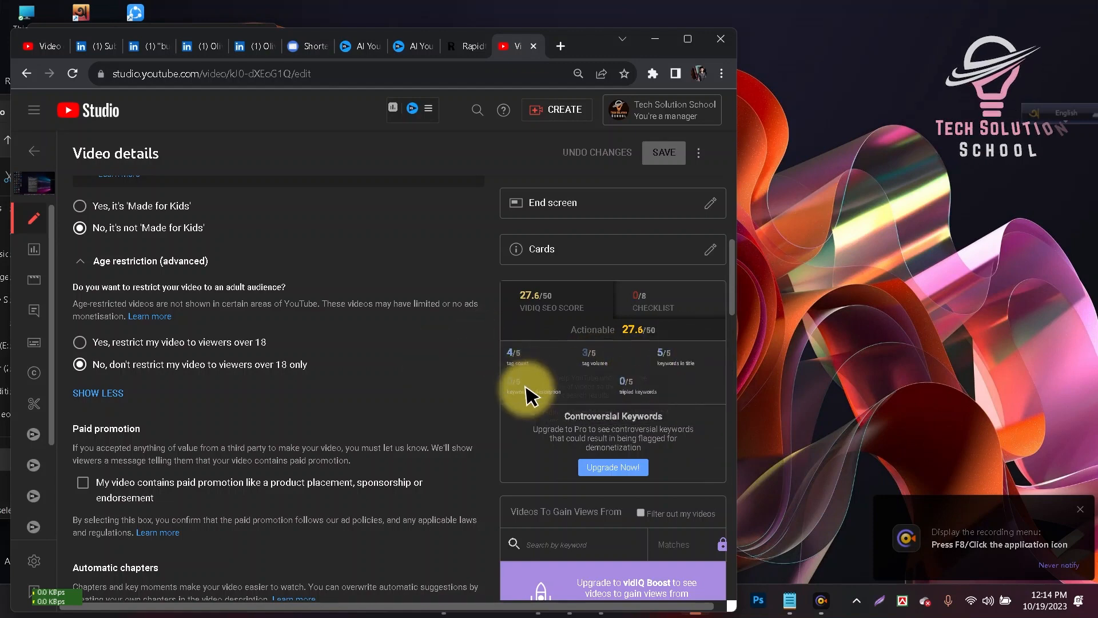
scroll(401, 315, up, 5)
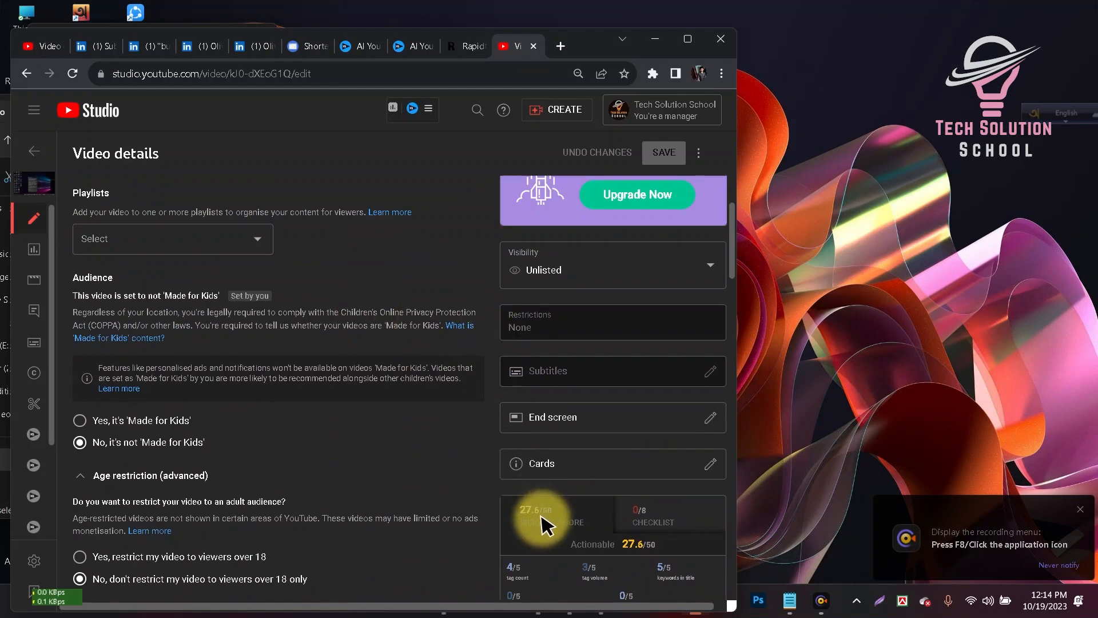
scroll(263, 306, up, 4)
scroll(292, 320, up, 4)
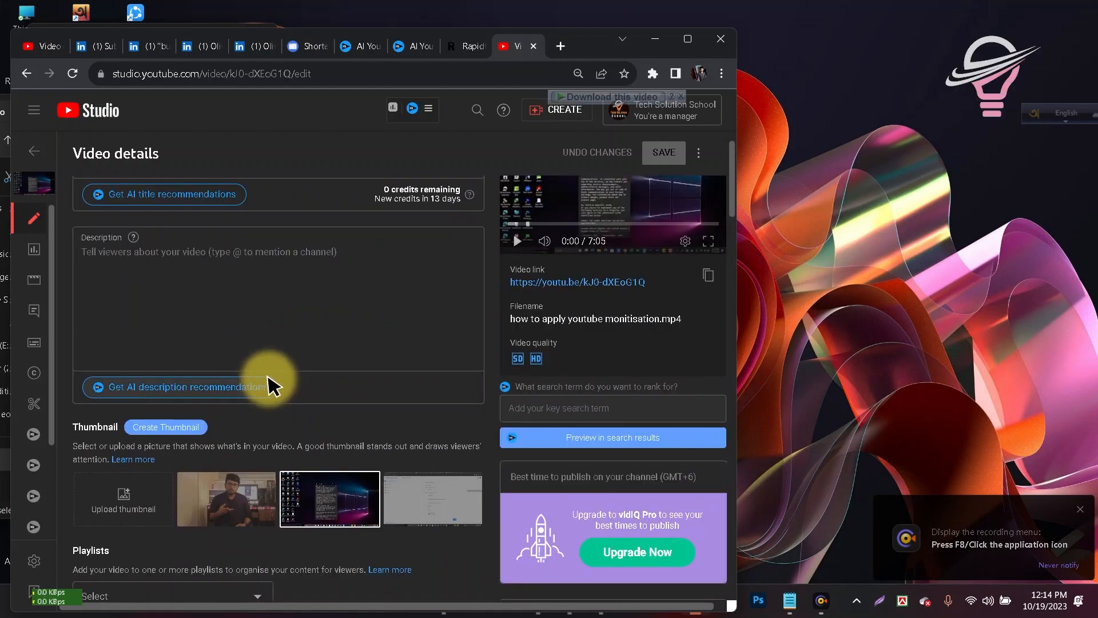
scroll(360, 337, up, 1)
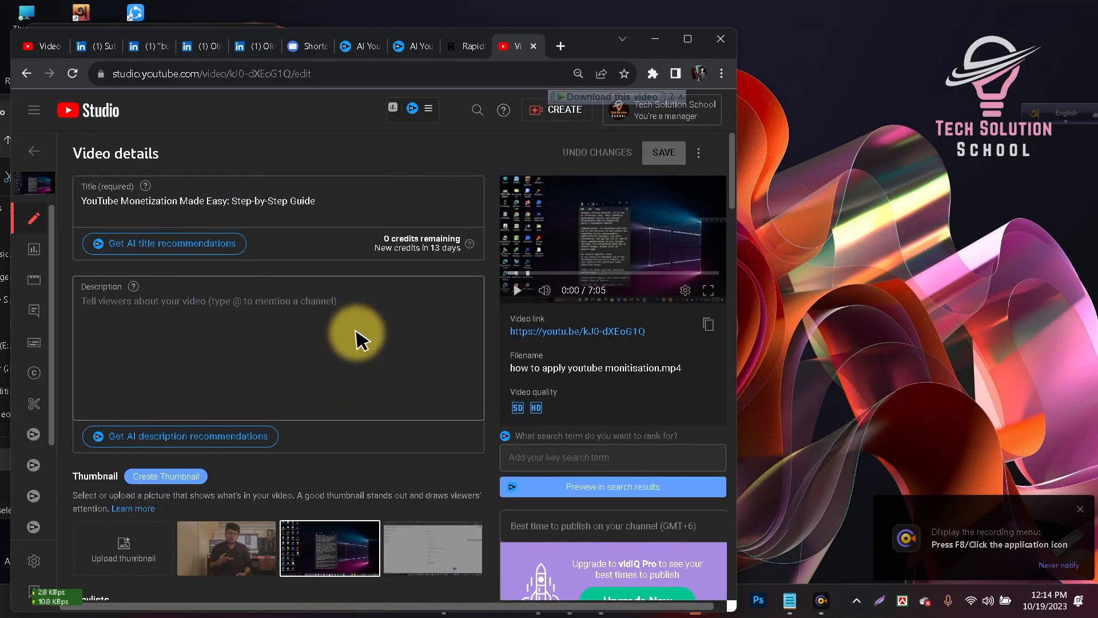
scroll(560, 455, down, 7)
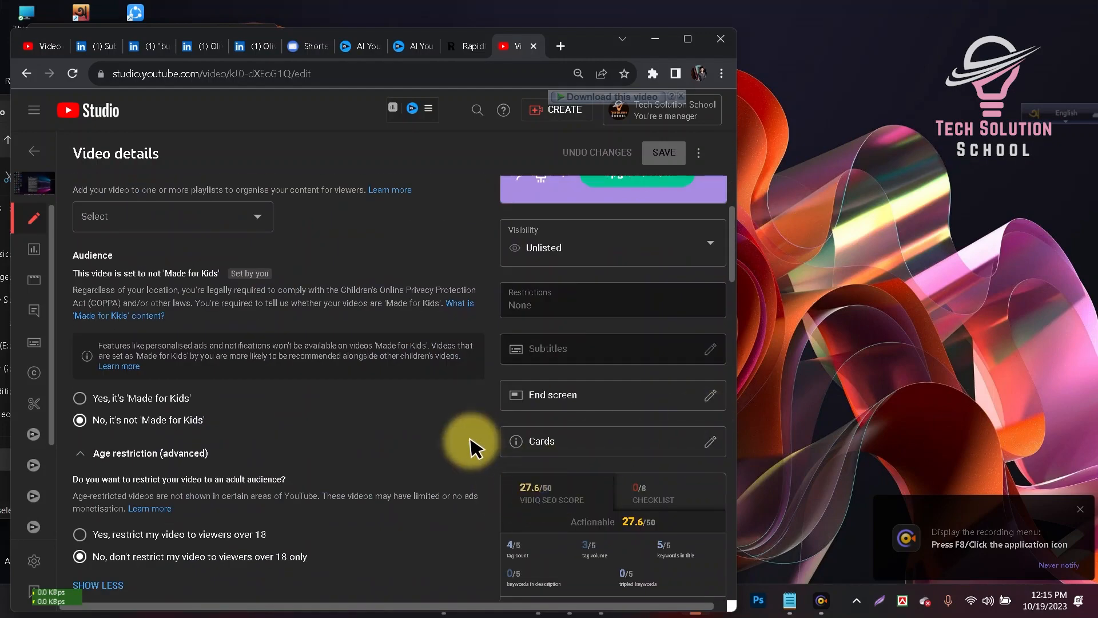
- Generate AI description recommendations for the video using the keywords "youtube monitization"
scroll(361, 389, up, 6)
scroll(137, 424, down, 1)
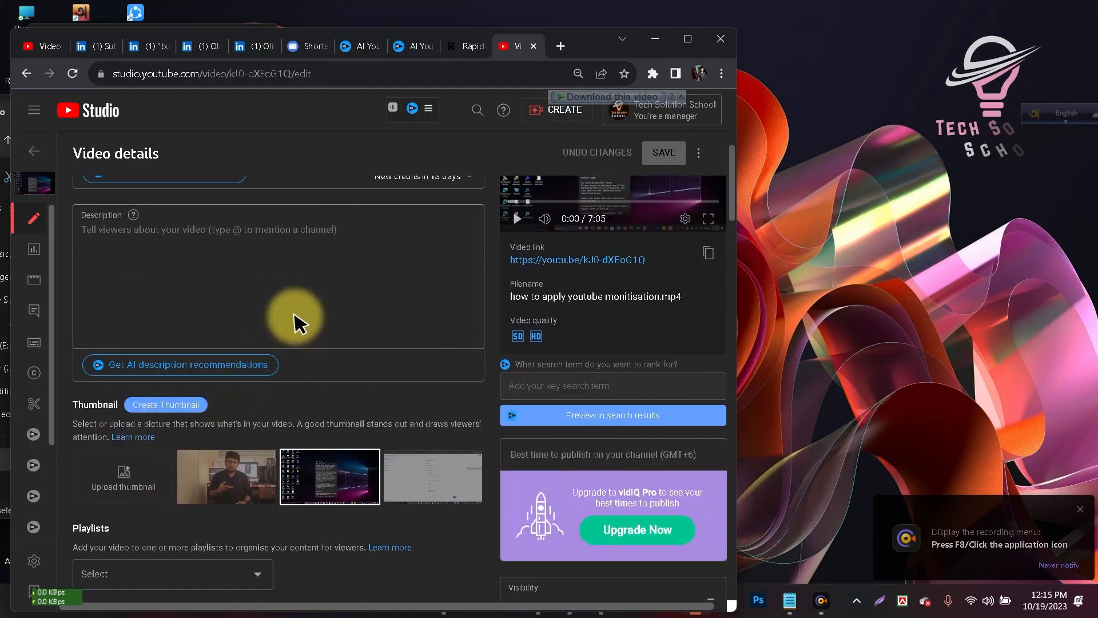
scroll(294, 303, up, 1)
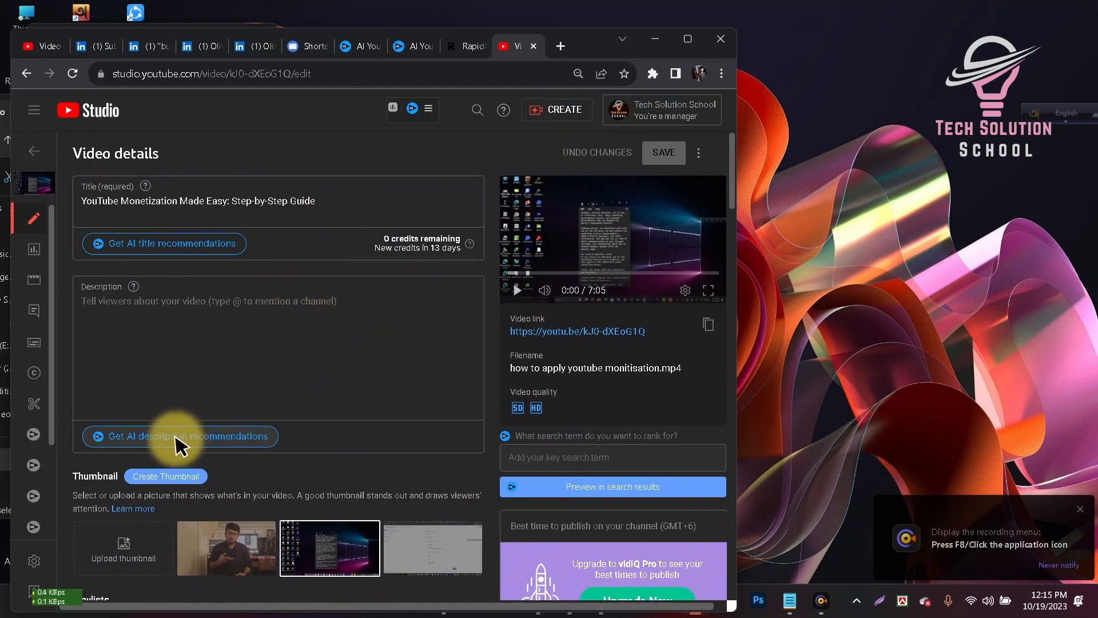
click(189, 326)
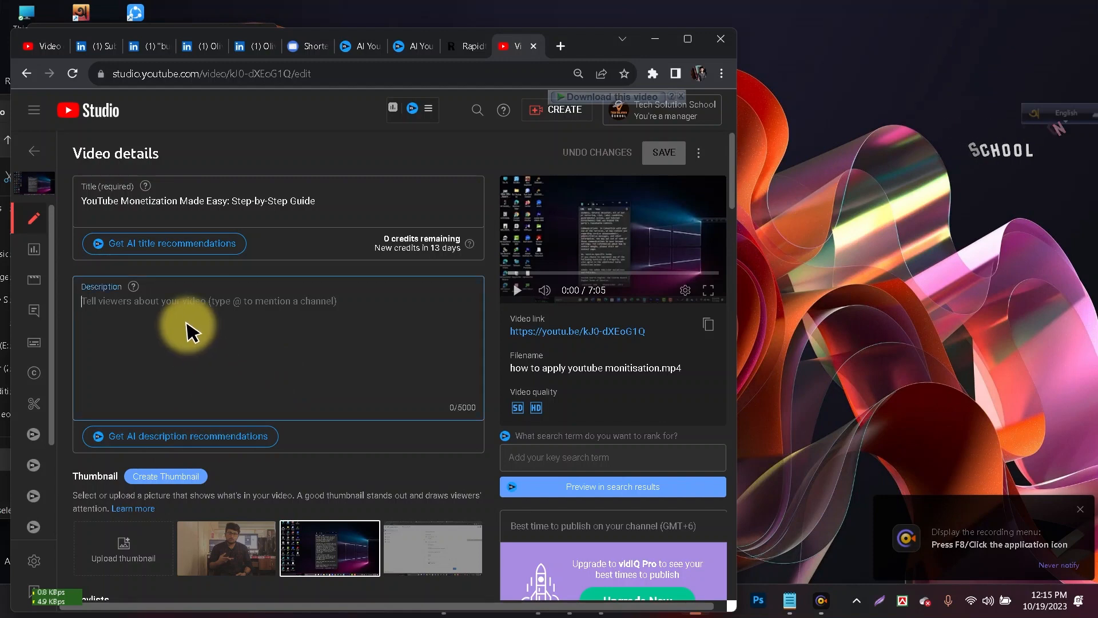
click(169, 445)
scroll(398, 309, down, 5)
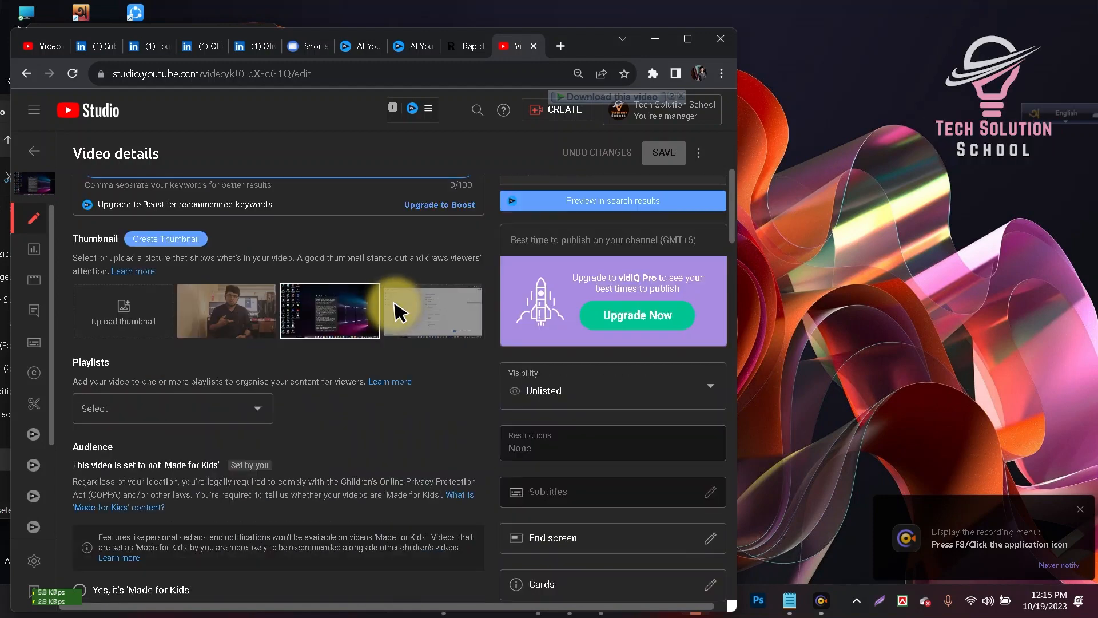
scroll(346, 235, up, 3)
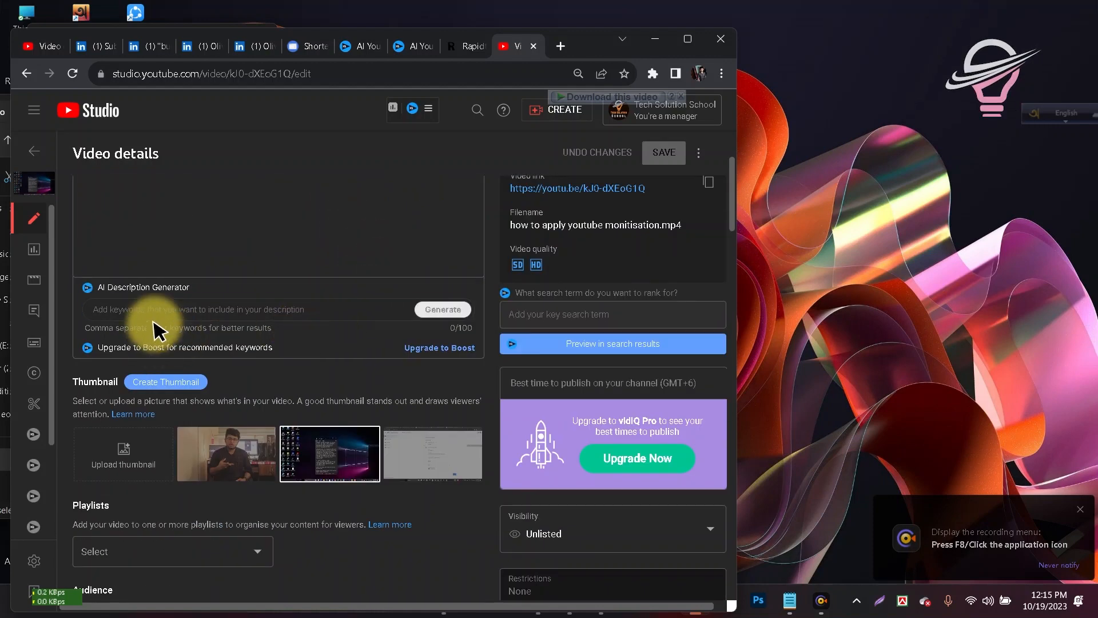
click(177, 312)
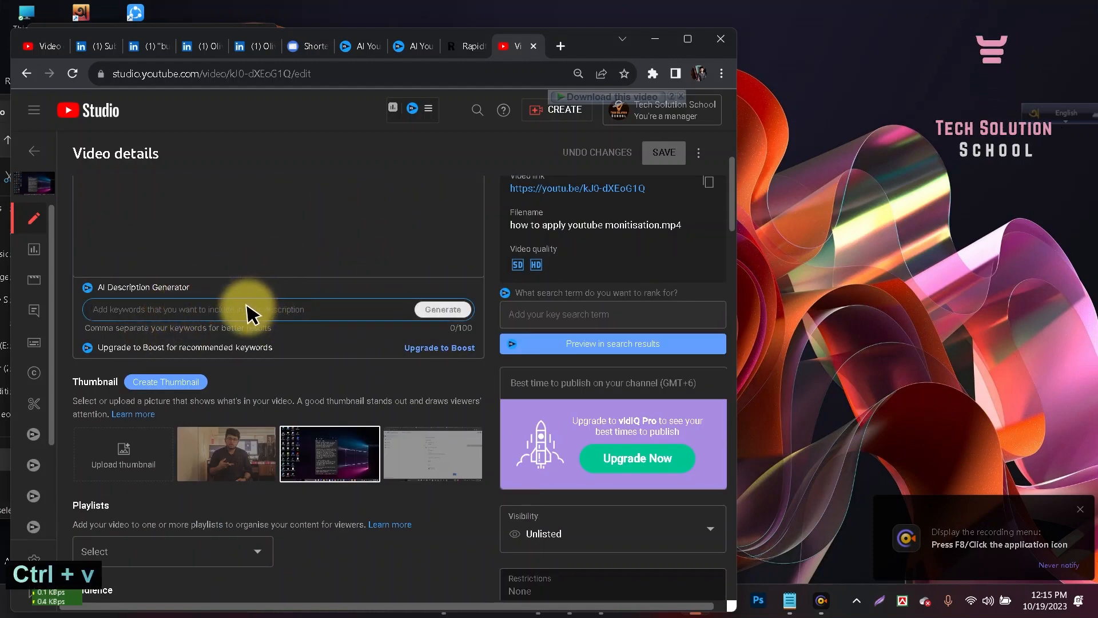
text(youtube )
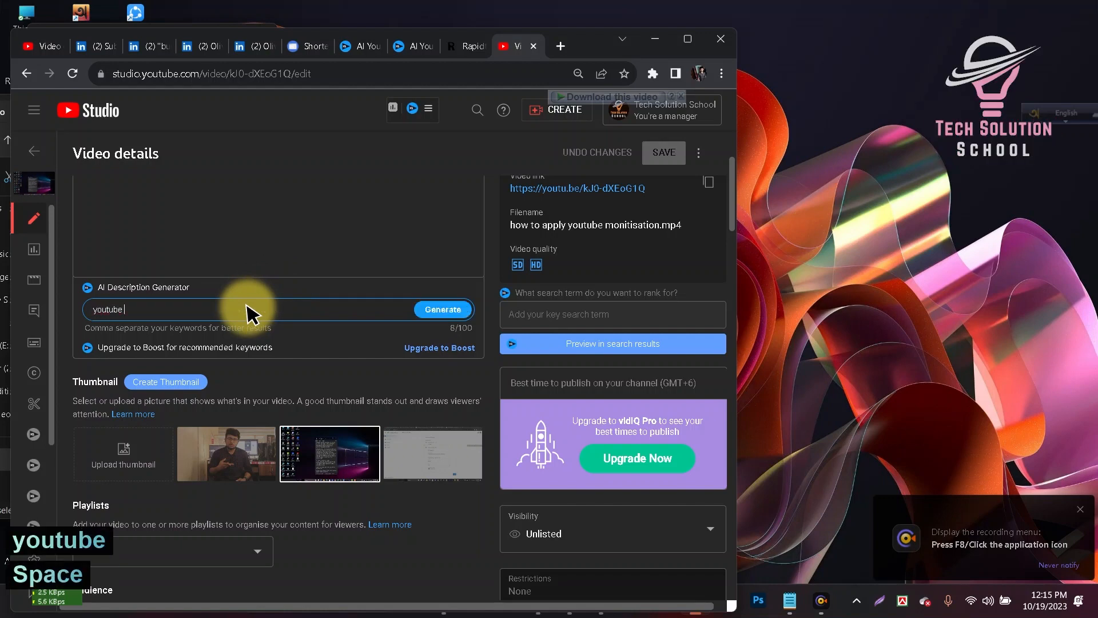
text(monitization)
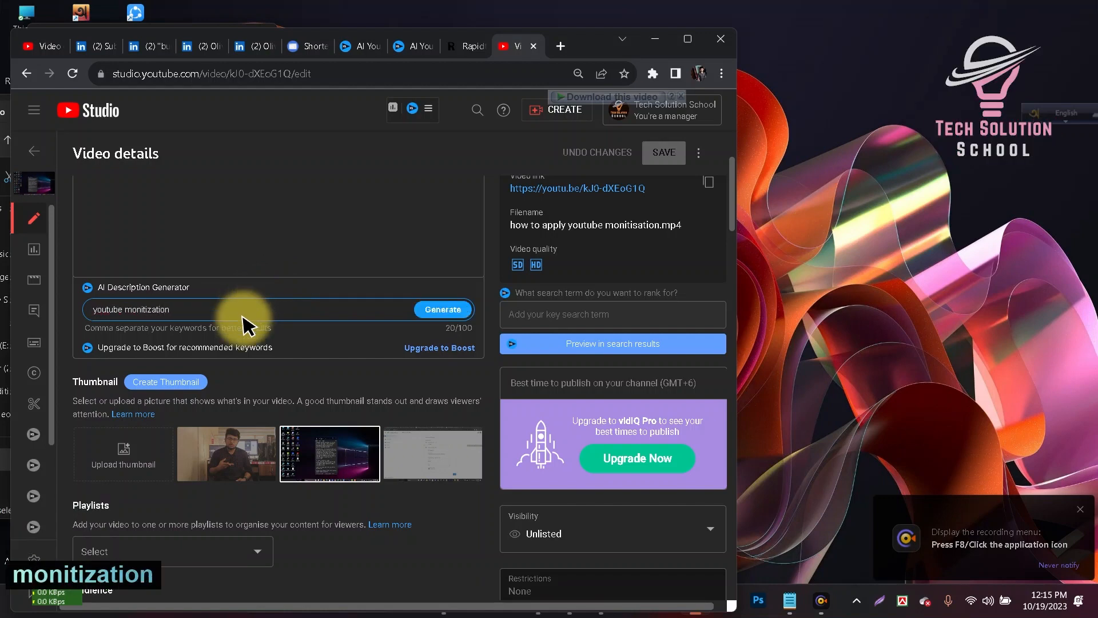
click(437, 309)
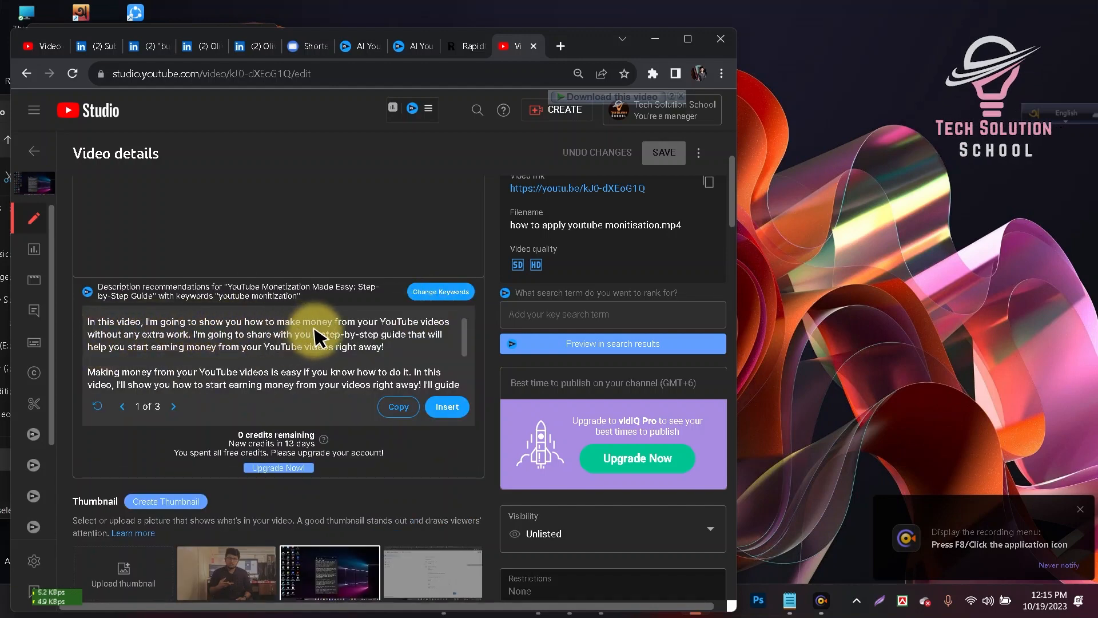
- Review the first AI description recommendation, copy it into the empty video description and save the changes
scroll(349, 363, down, 3)
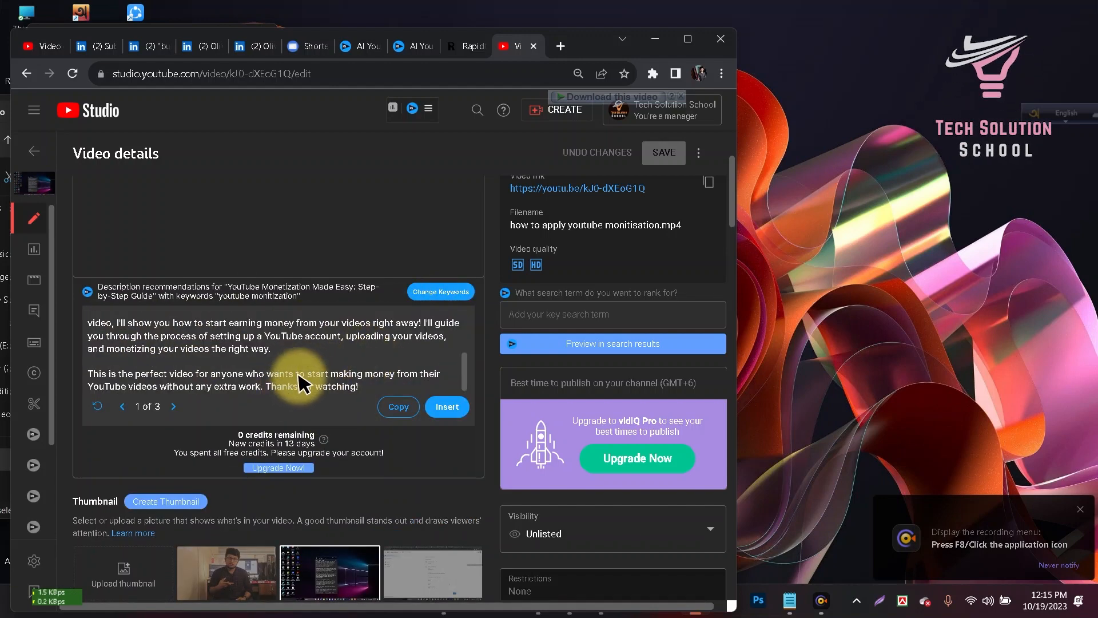
scroll(367, 383, up, 3)
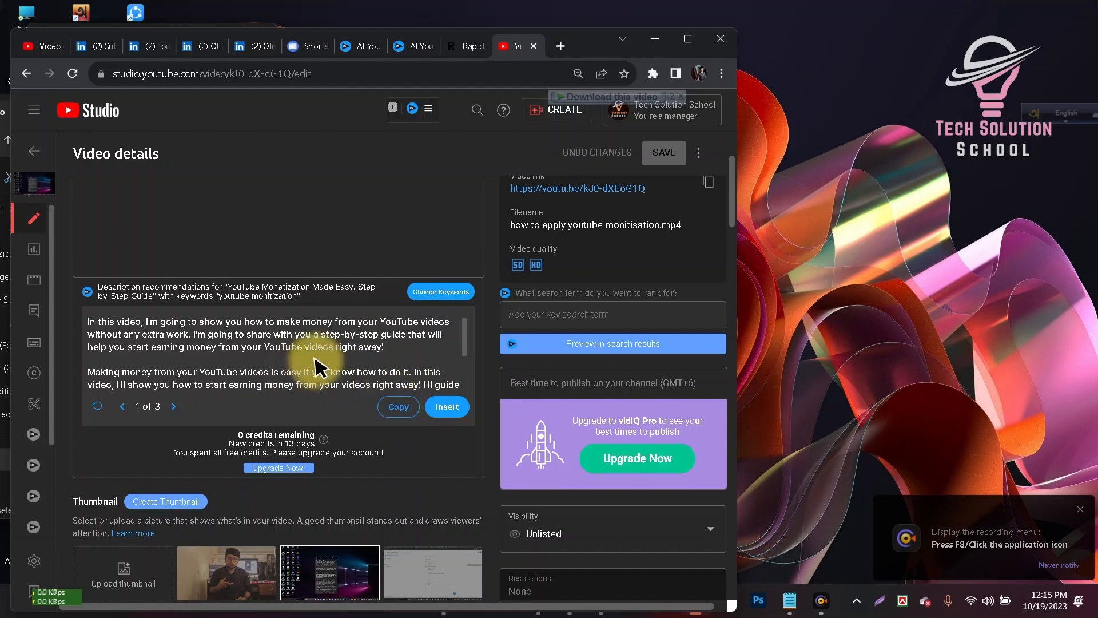
click(399, 407)
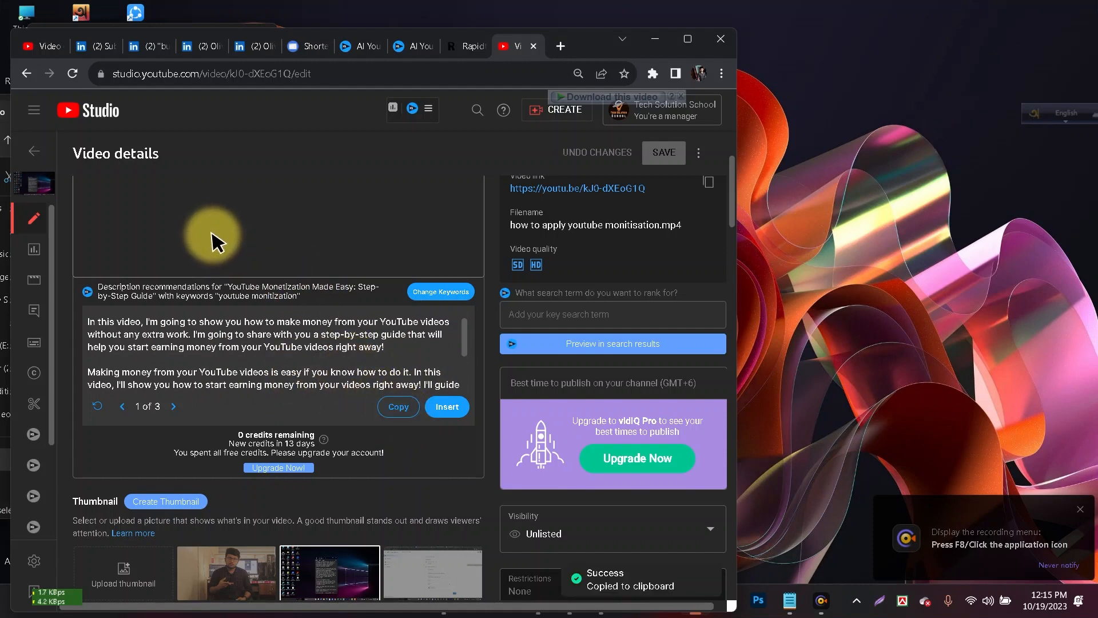
scroll(216, 238, up, 3)
click(167, 322)
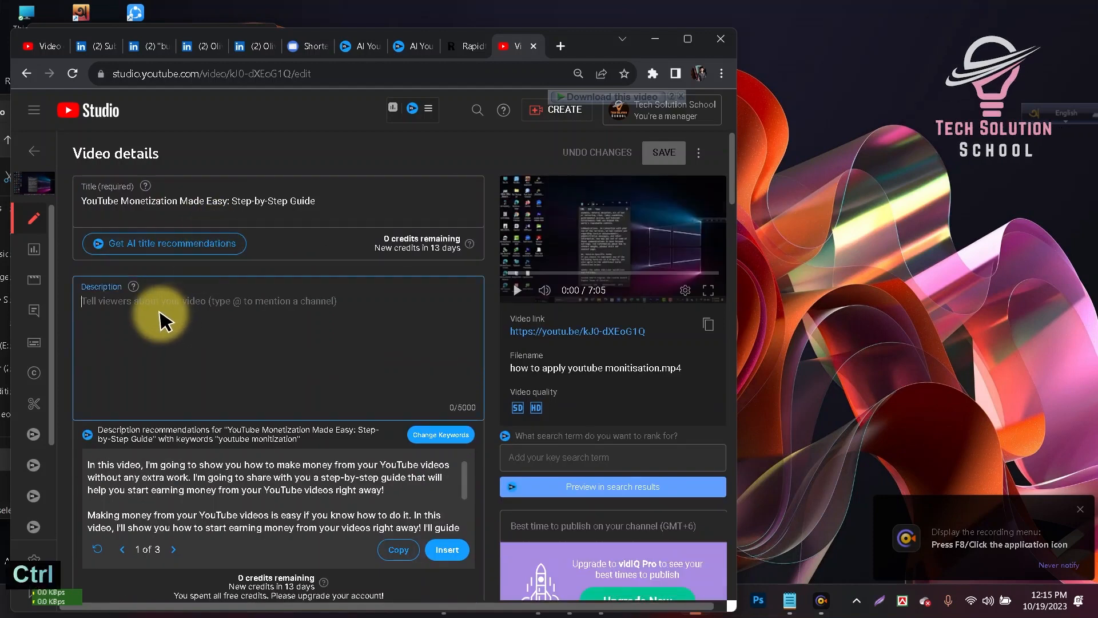
key(ctrl+v)
click(658, 155)
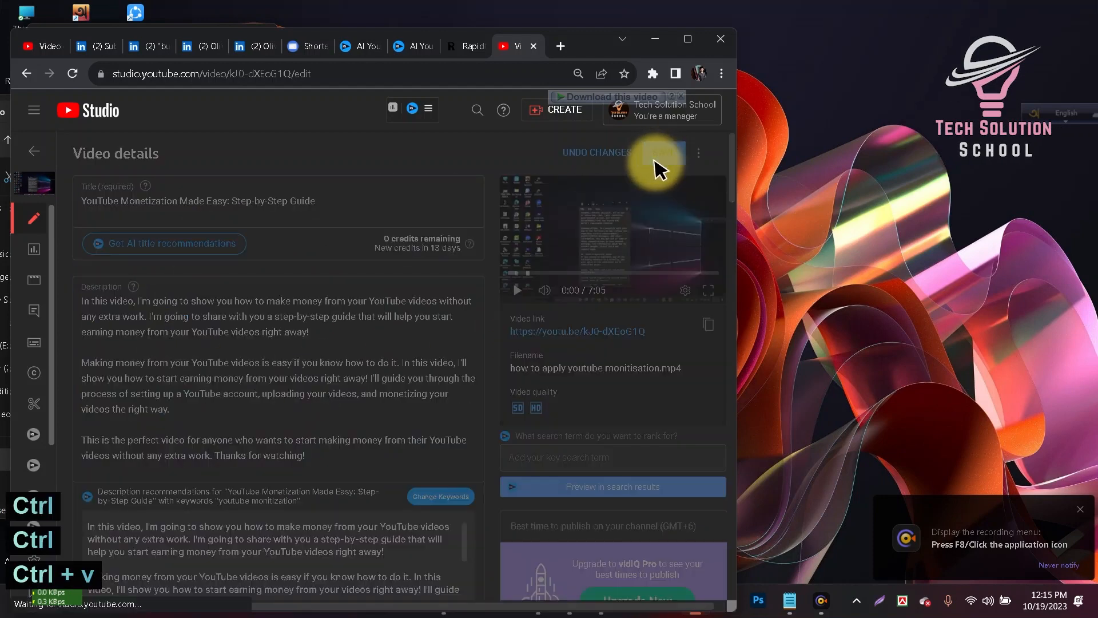
- Examine the updated vidIQ SEO score breakdown, including tag count, keywords in description and tripled keywords
scroll(576, 371, down, 15)
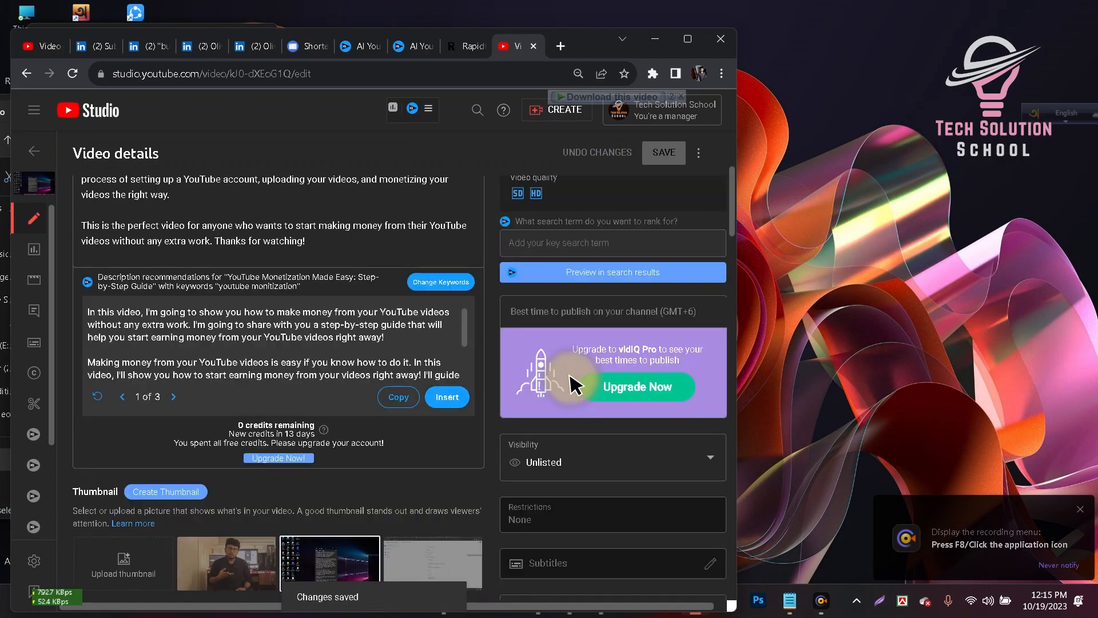
scroll(595, 363, up, 1)
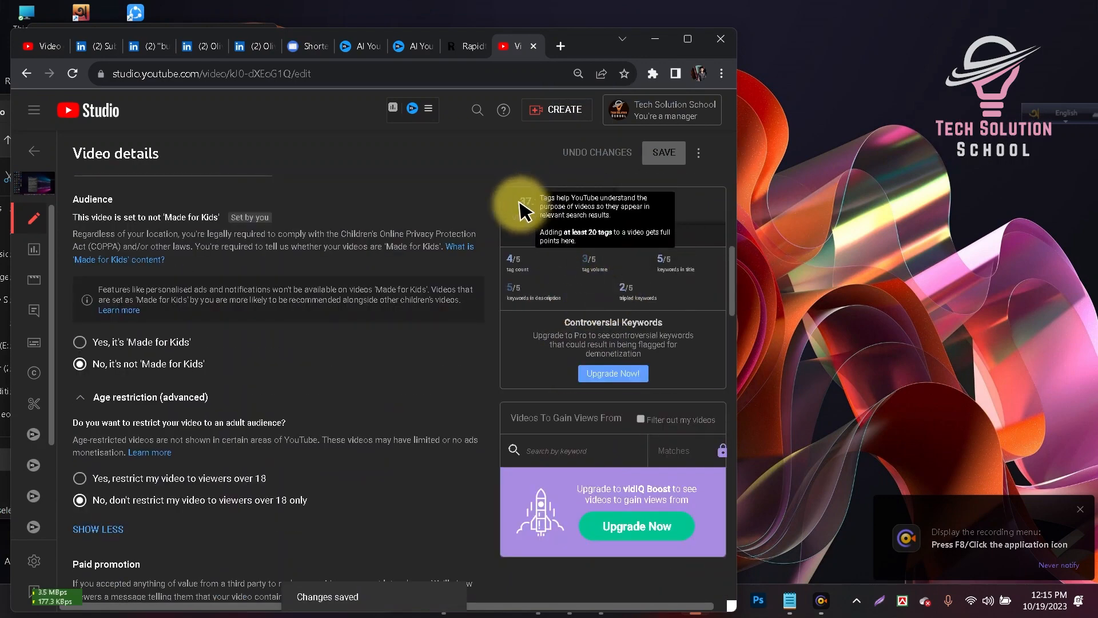
scroll(542, 217, up, 3)
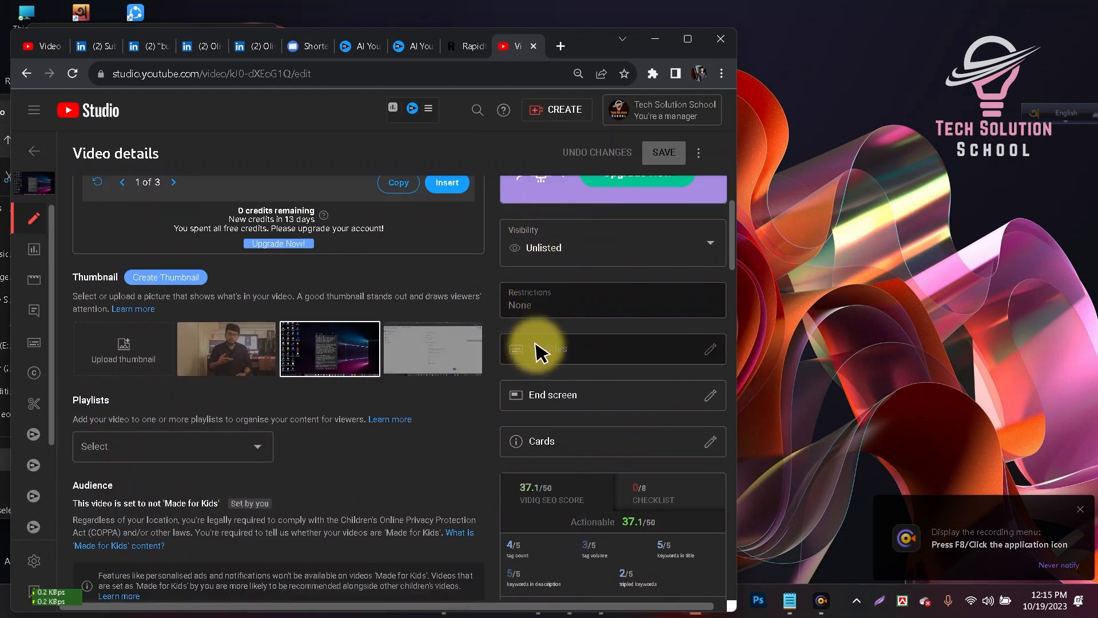
scroll(538, 332, down, 2)
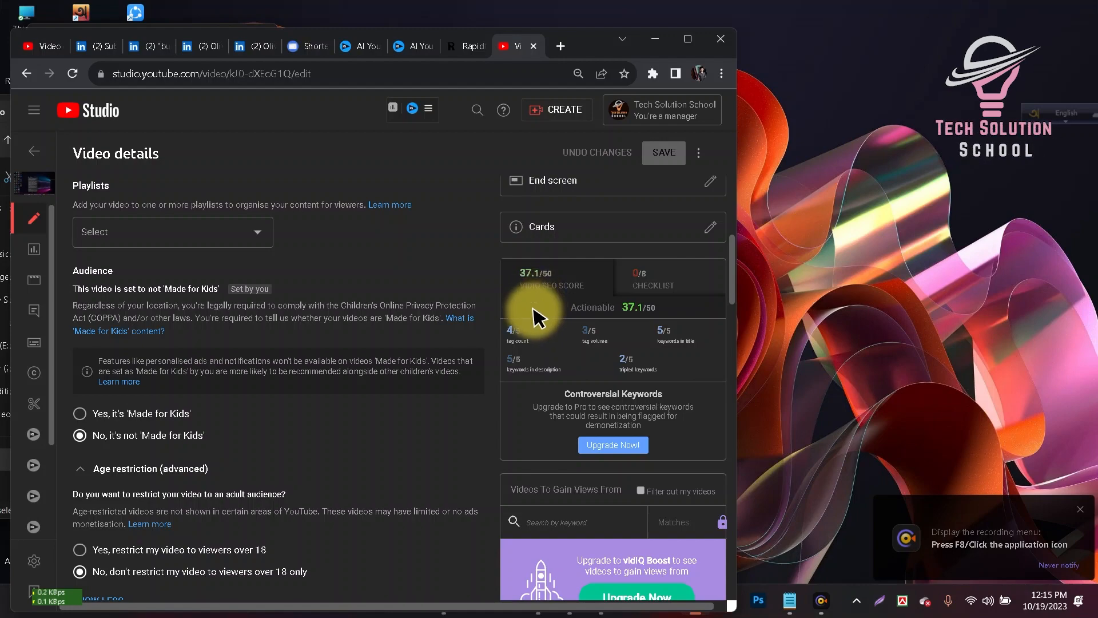
scroll(381, 332, up, 4)
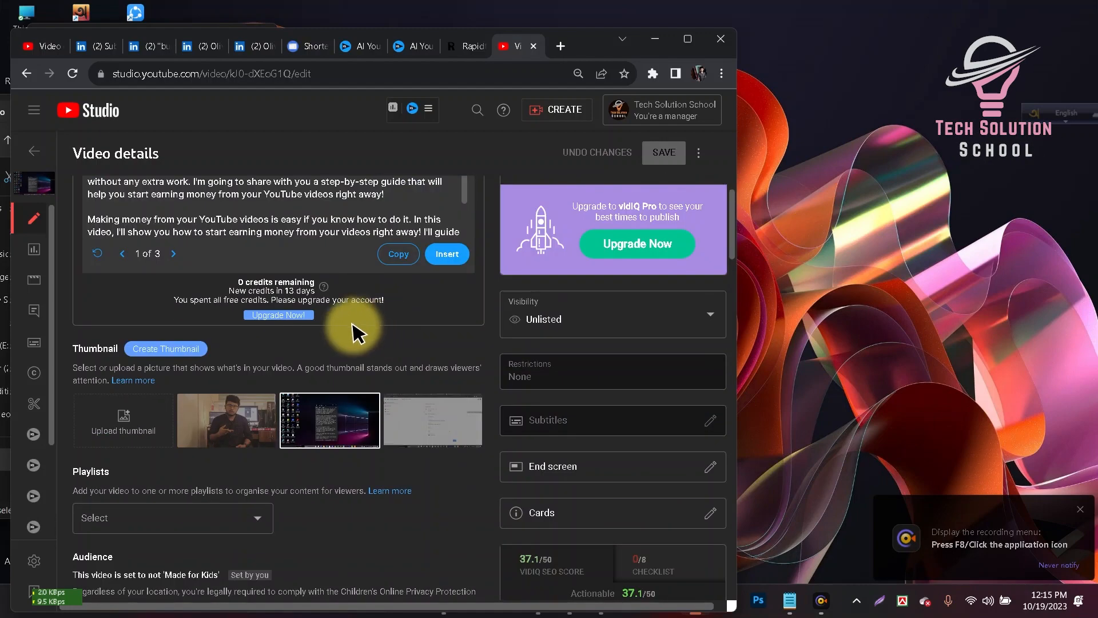
scroll(366, 329, down, 5)
scroll(286, 340, up, 4)
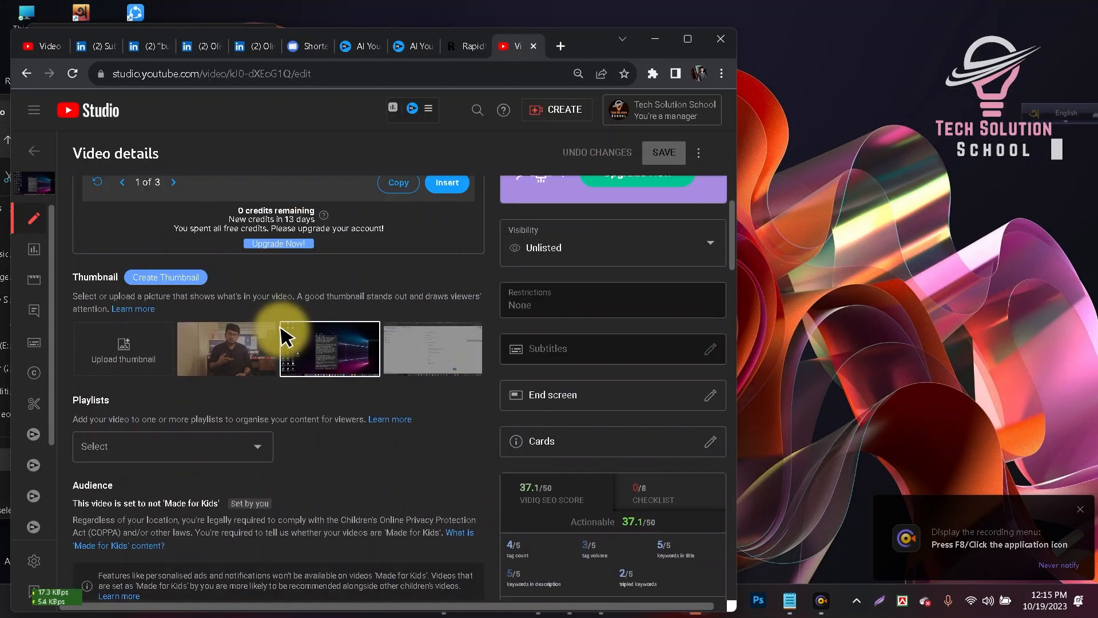
scroll(286, 334, up, 2)
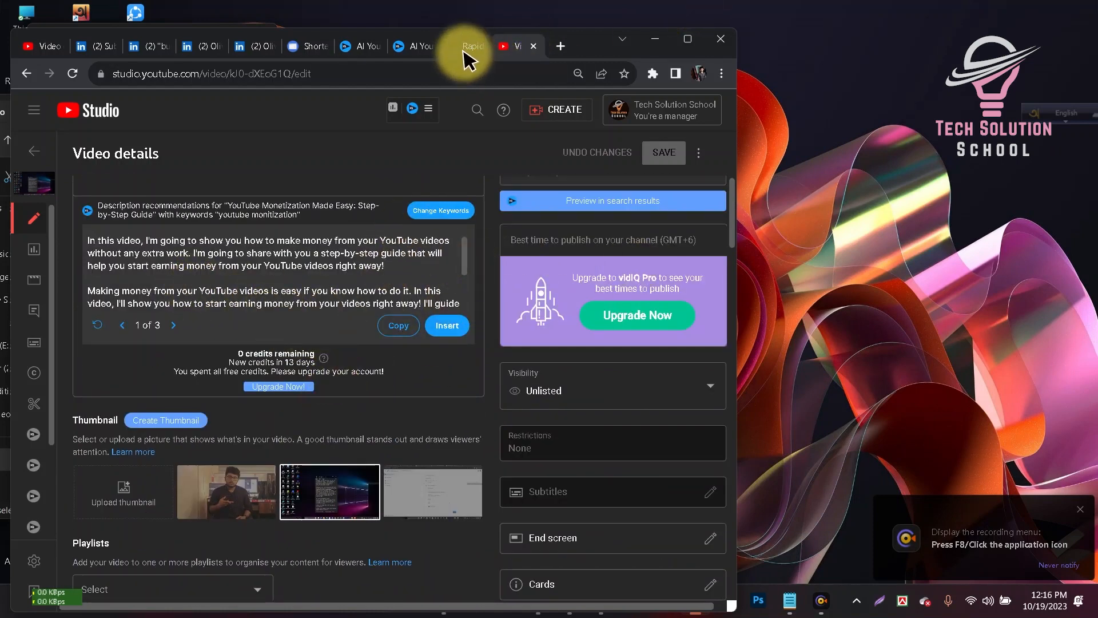
- Search Google for "description generator for youtube" in a new browser tab and open vidIQ's AI description generator
click(561, 47)
click(403, 347)
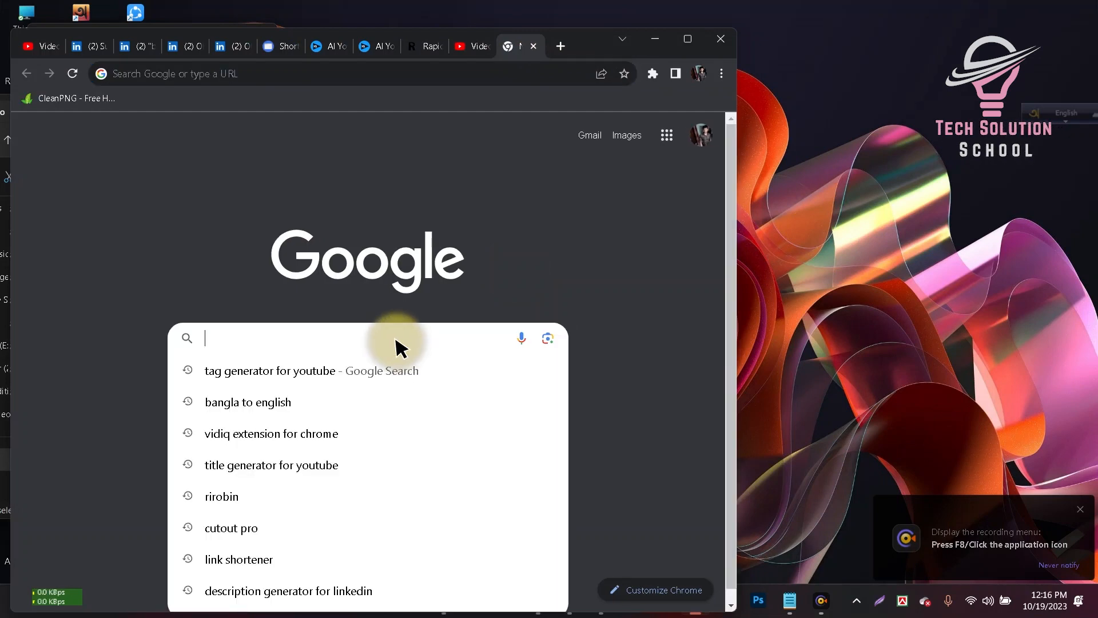
text(description generator for linkedin)
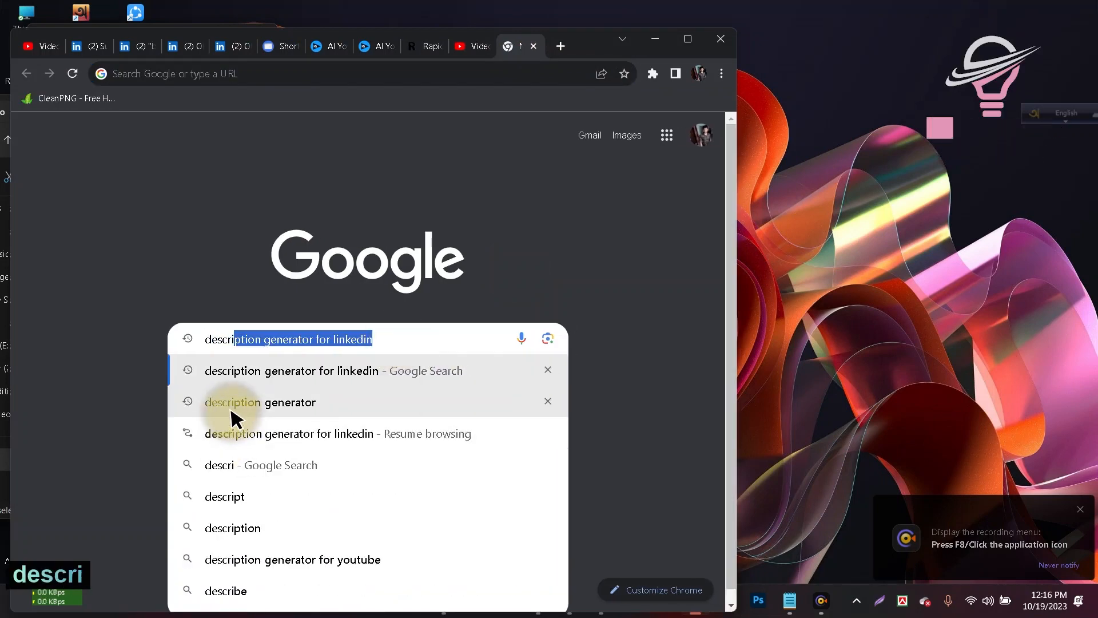
click(234, 403)
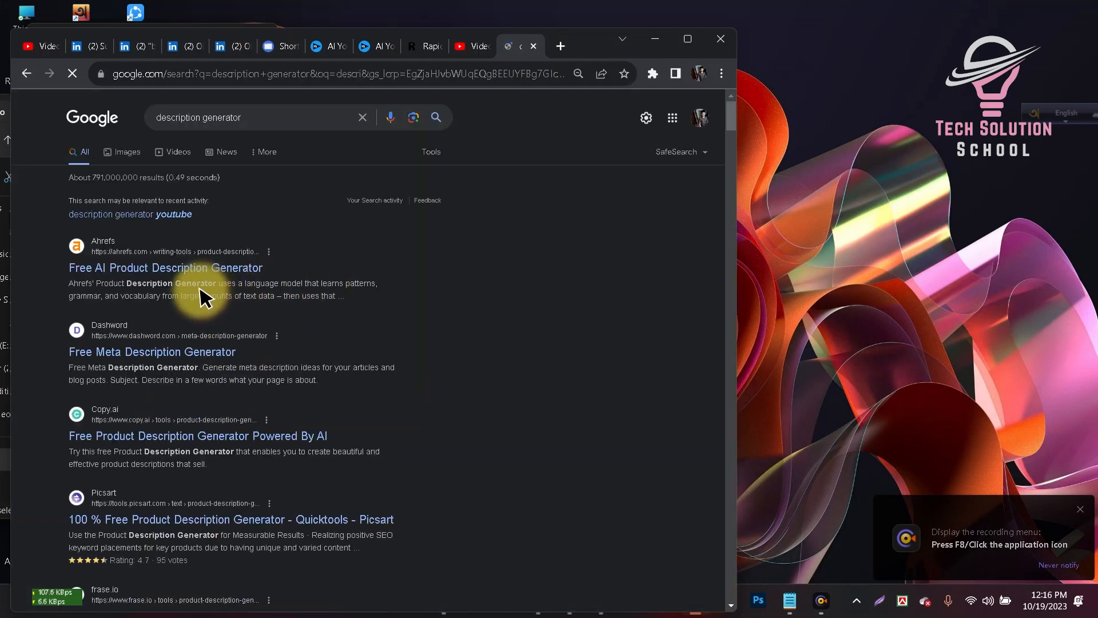
click(252, 110)
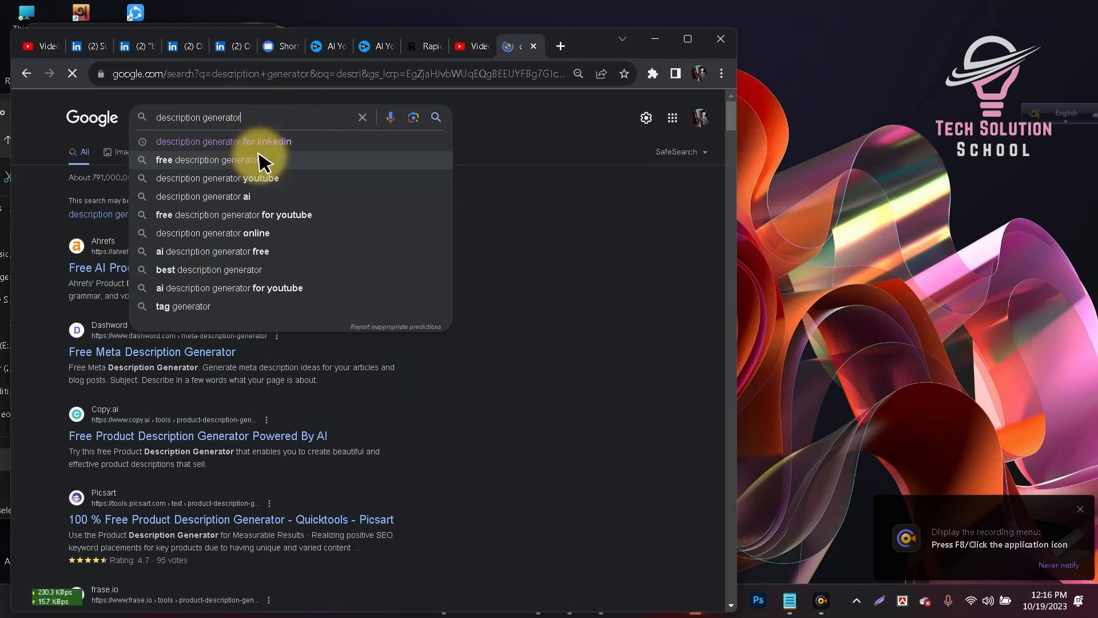
text(for youtube)
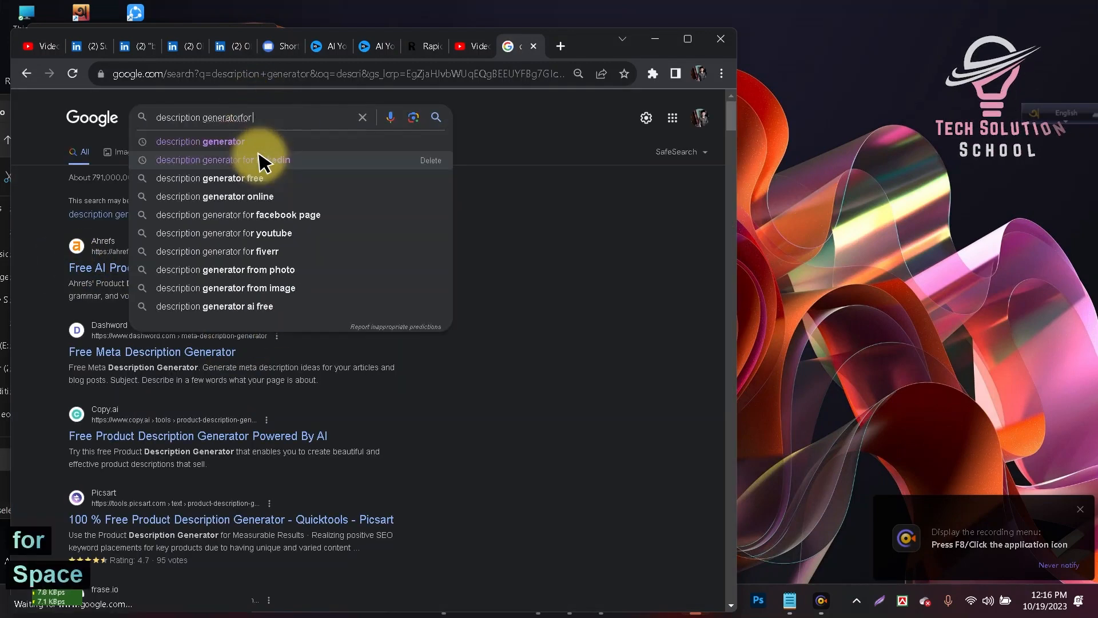
key(Return)
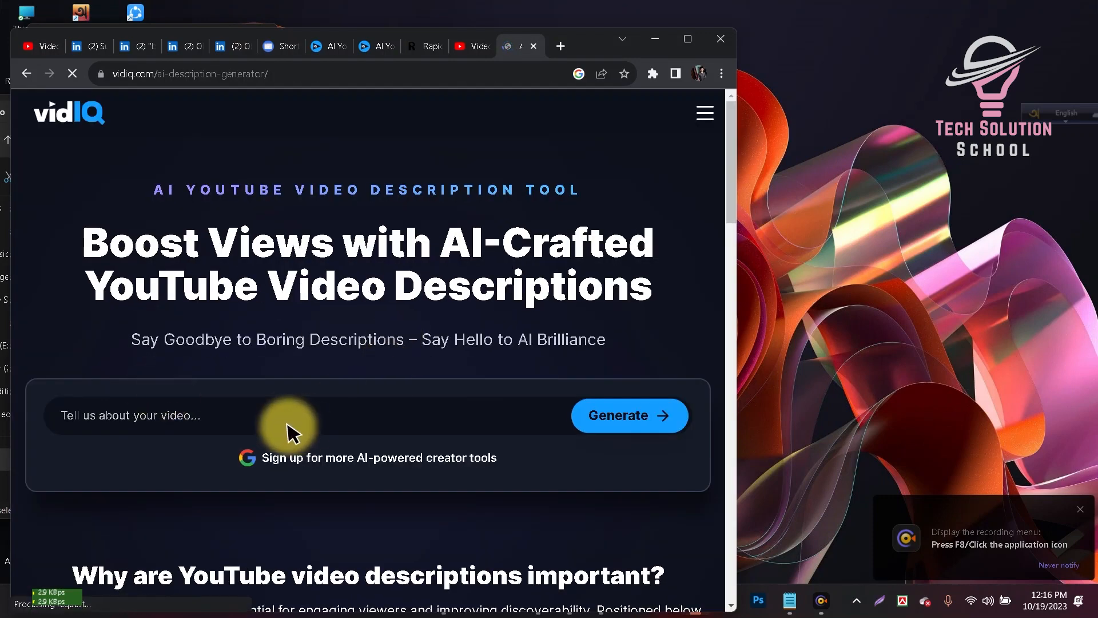
- Generate a YouTube video description for the topic "how to apply youtube monitisation"
click(285, 426)
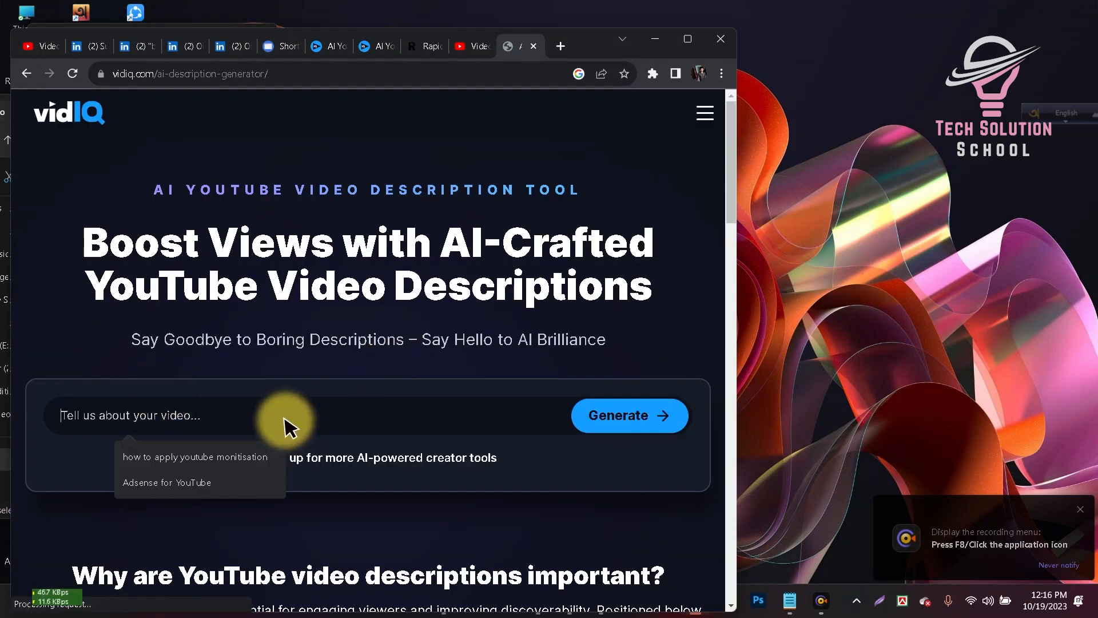
click(197, 456)
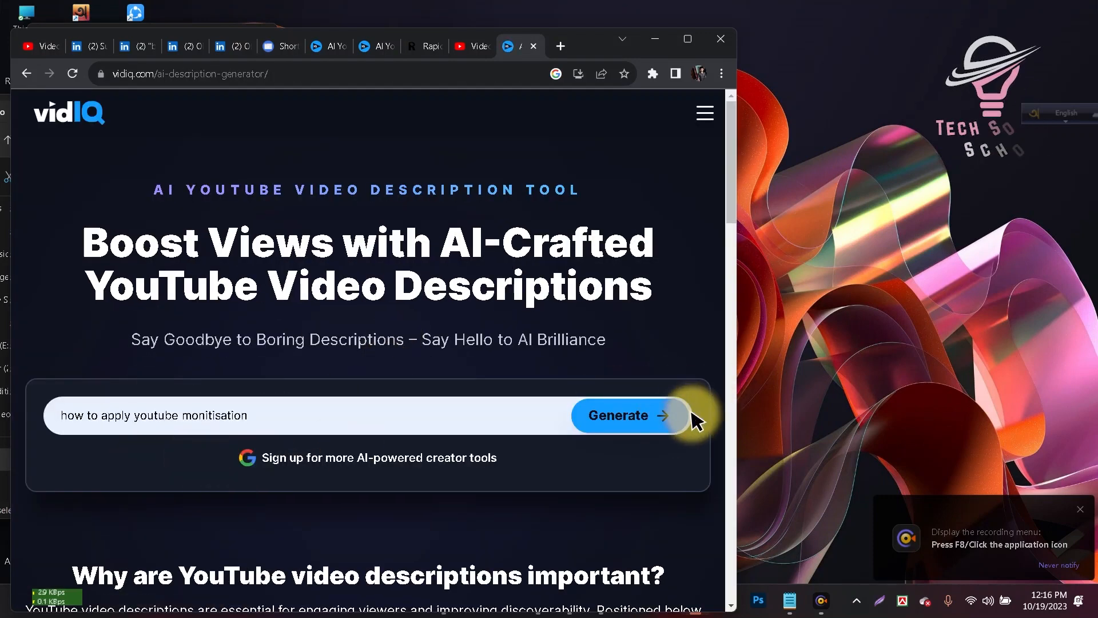
click(658, 411)
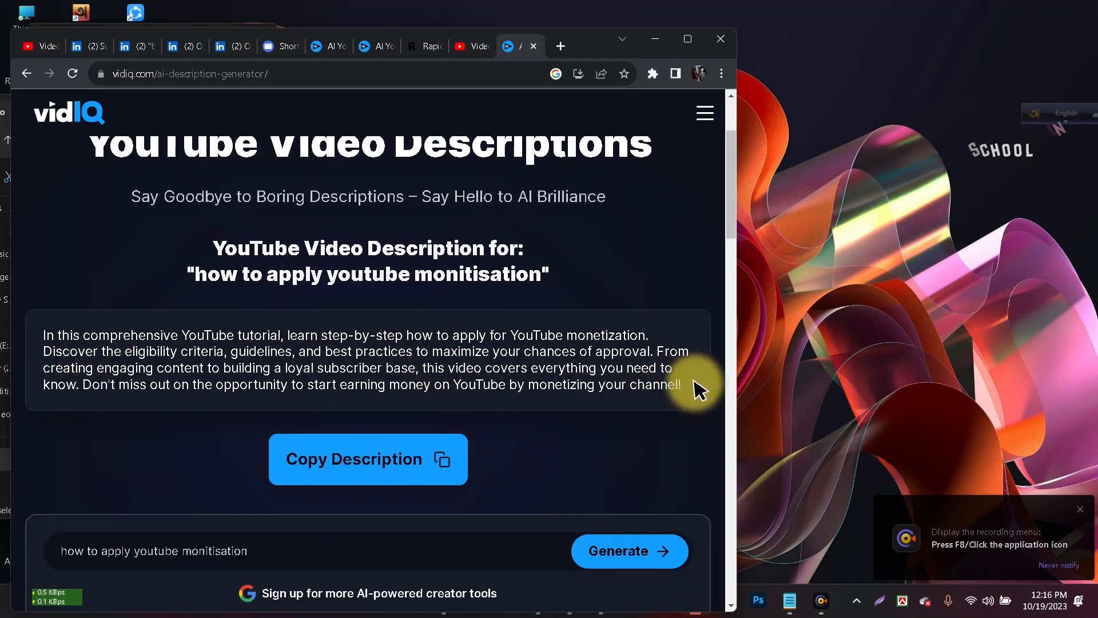
- Copy the generated description, append it after a blank line to the video description in YouTube Studio, and save the changes
drag(699, 388, 12, 331)
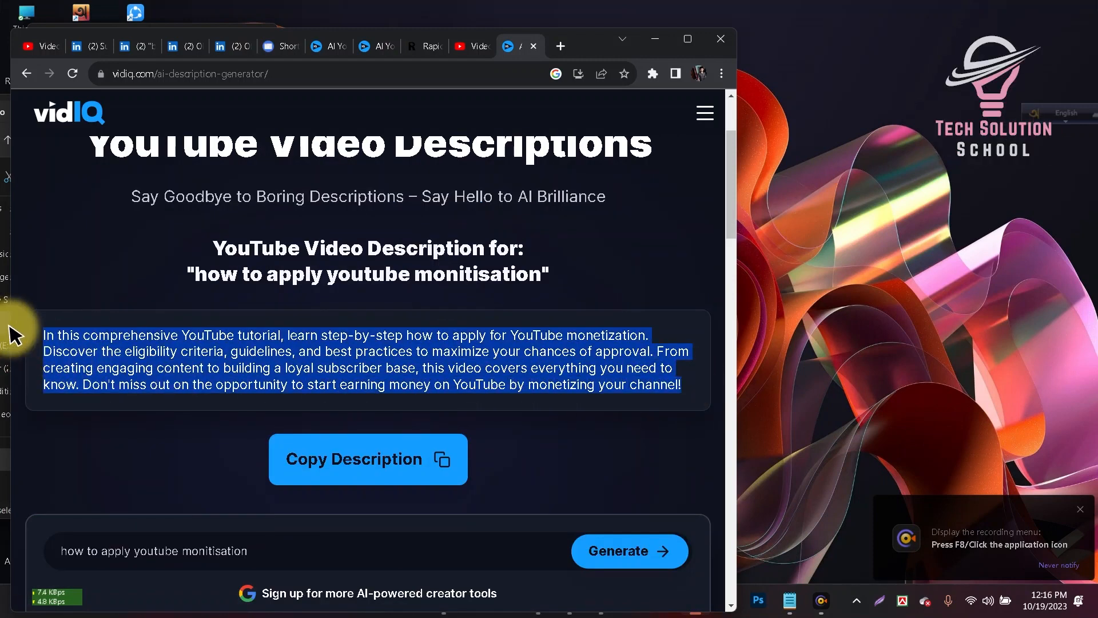
right_click(269, 351)
click(343, 359)
click(468, 46)
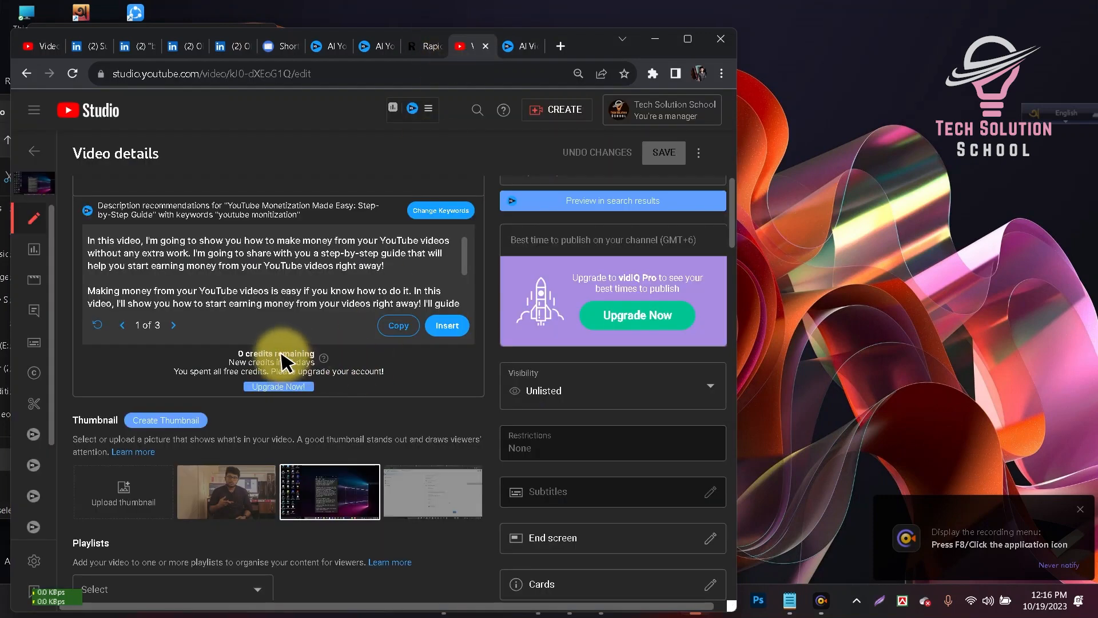
scroll(459, 306, down, 2)
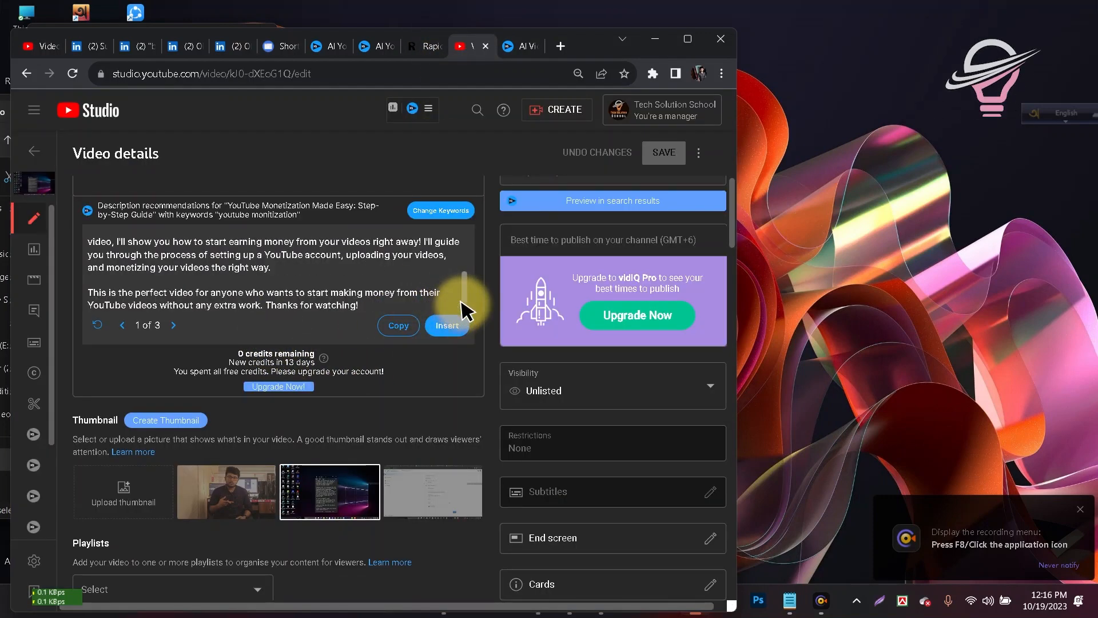
scroll(368, 245, up, 6)
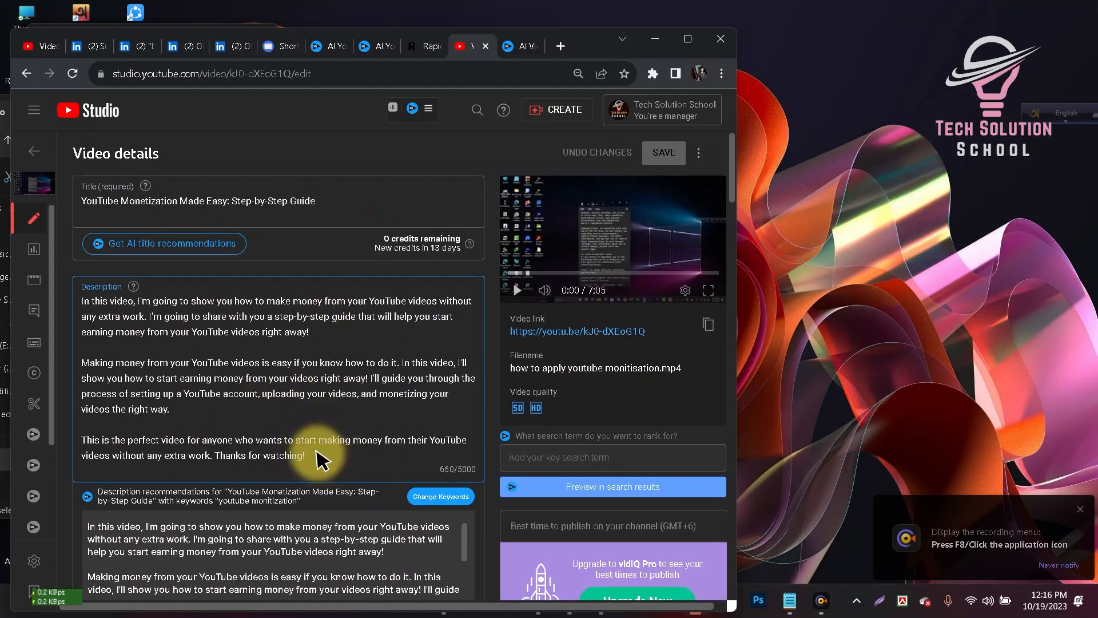
key(Return)
key(Return)
key(ctrl+v)
scroll(319, 454, down, 5)
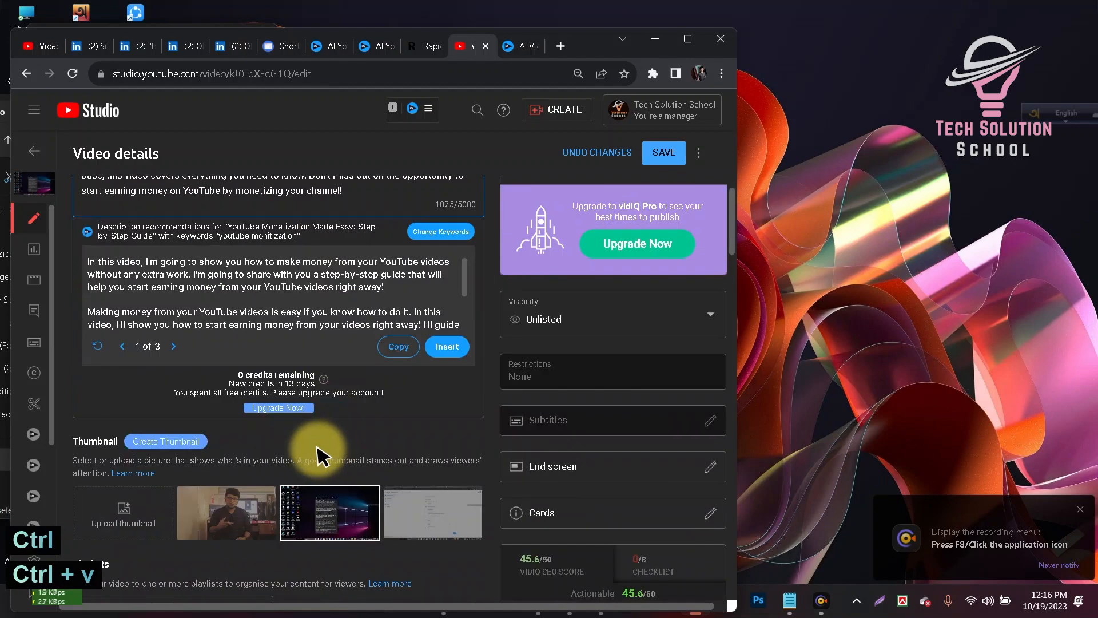
click(664, 153)
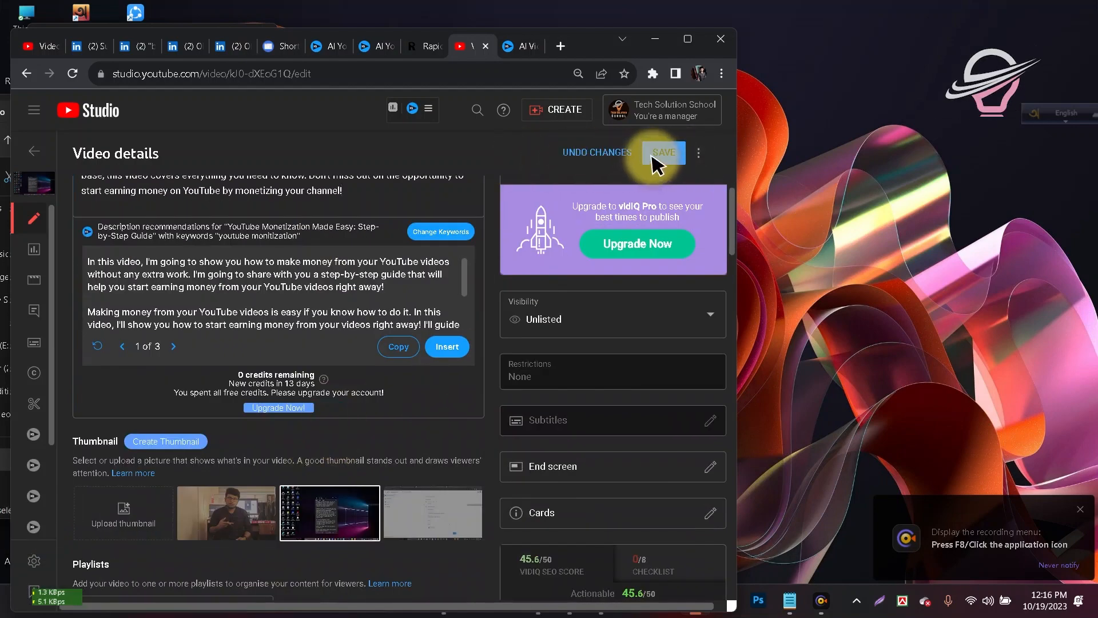
scroll(549, 344, down, 4)
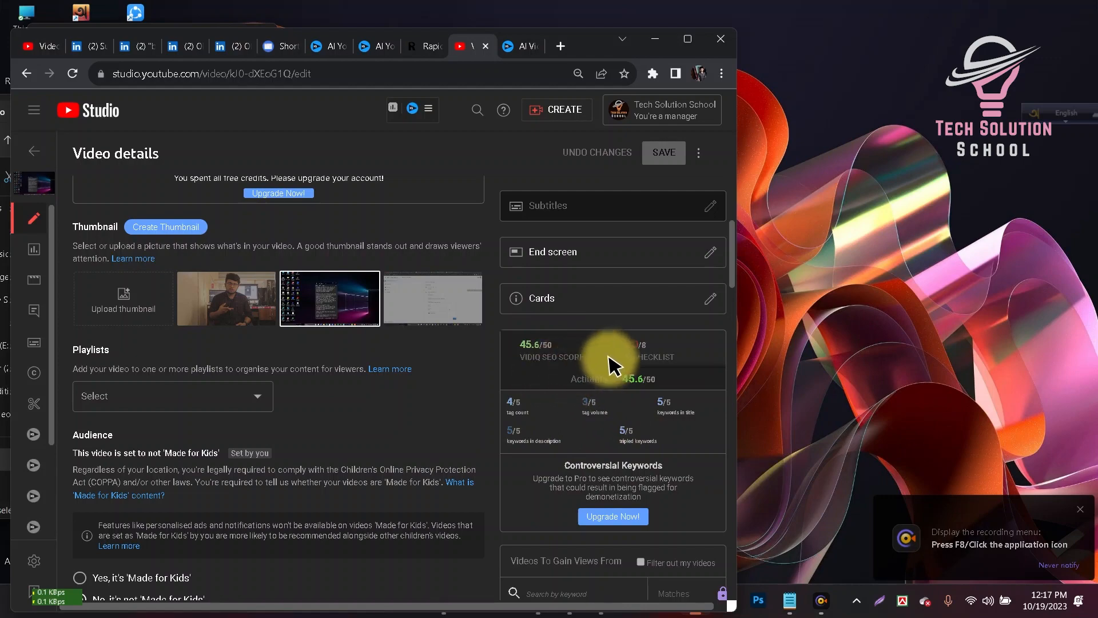
- Add the hashtags #youtubemonetization and #monitization on separate lines at the end of the video description
scroll(463, 364, up, 3)
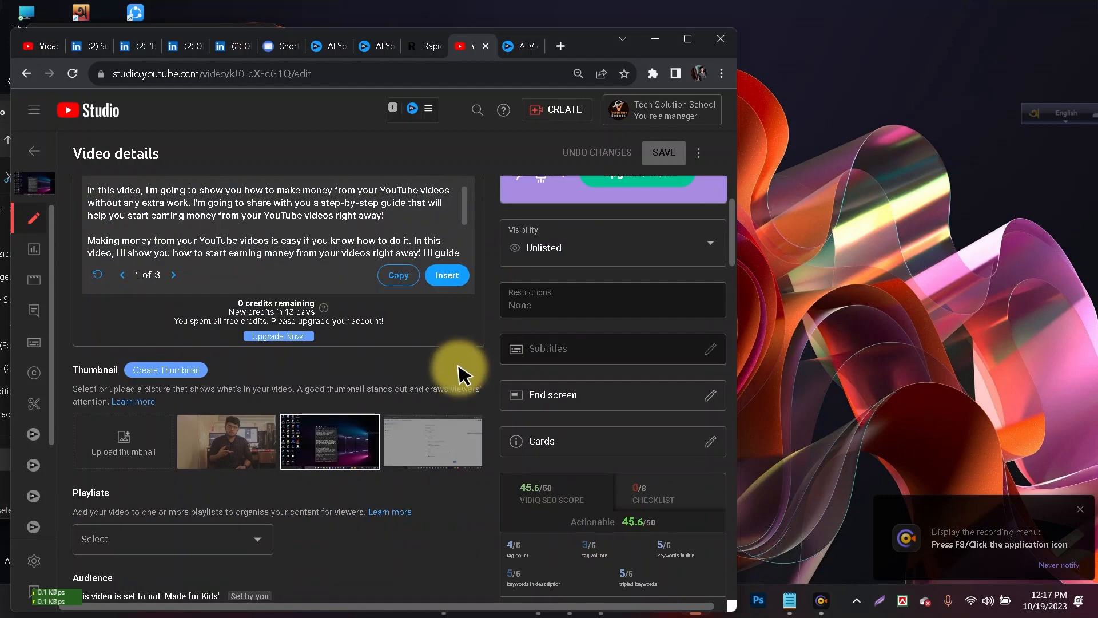
scroll(309, 324, up, 6)
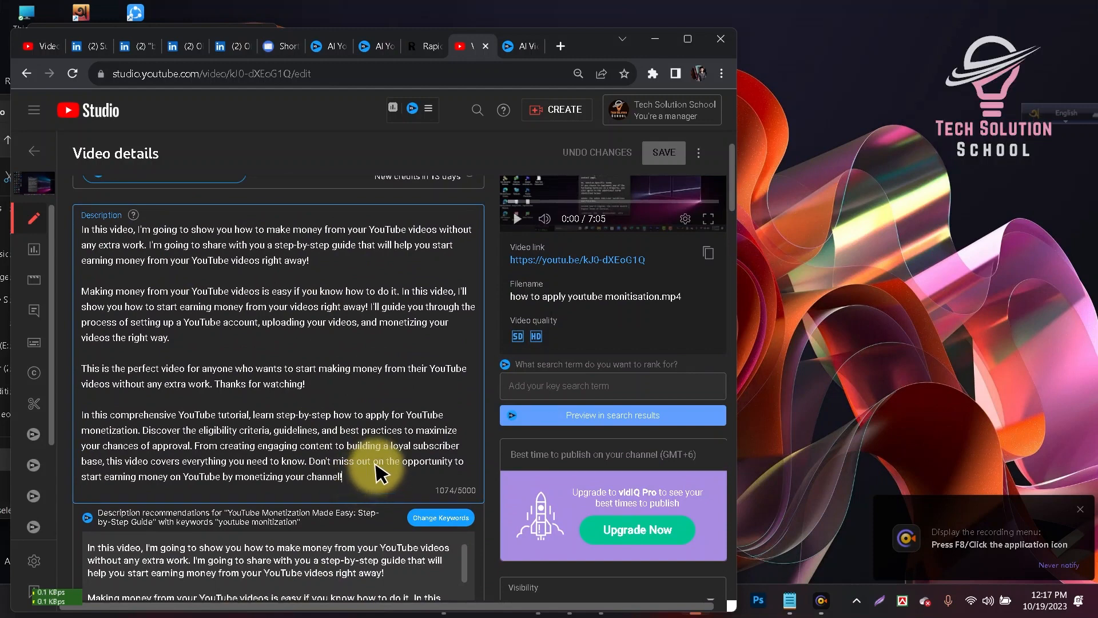
key(Return)
text(#youtube)
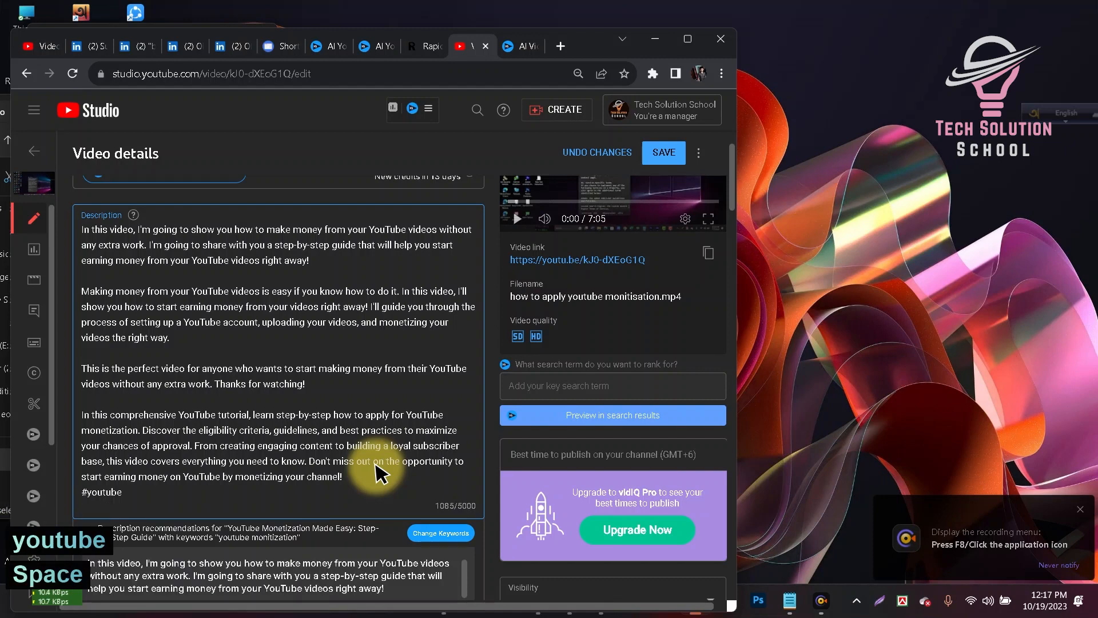
key(BackSpace)
text(mo)
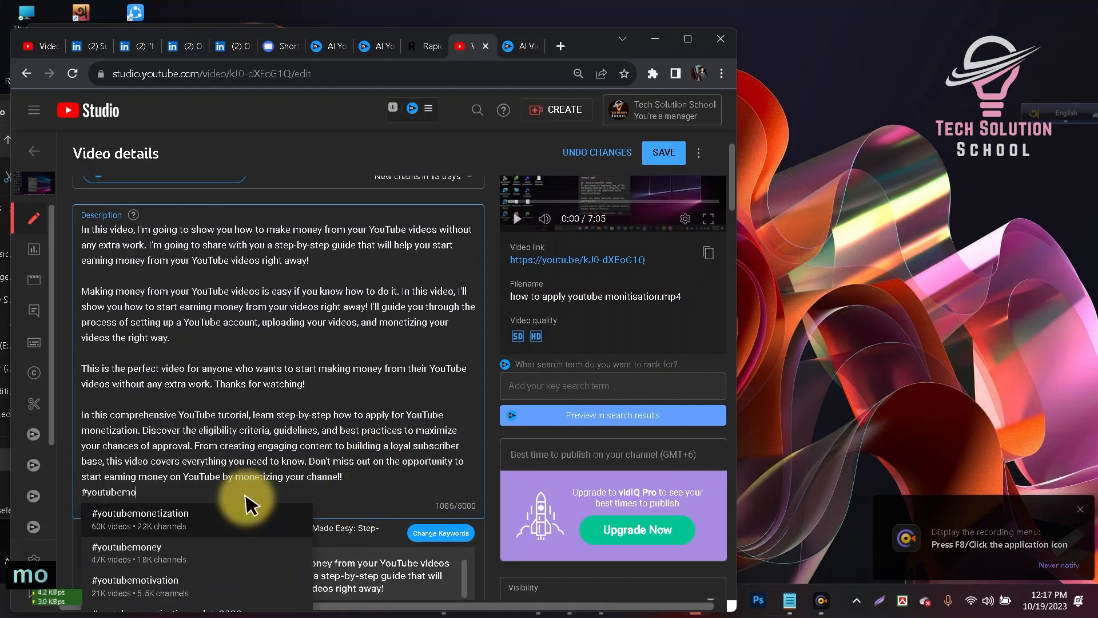
click(201, 513)
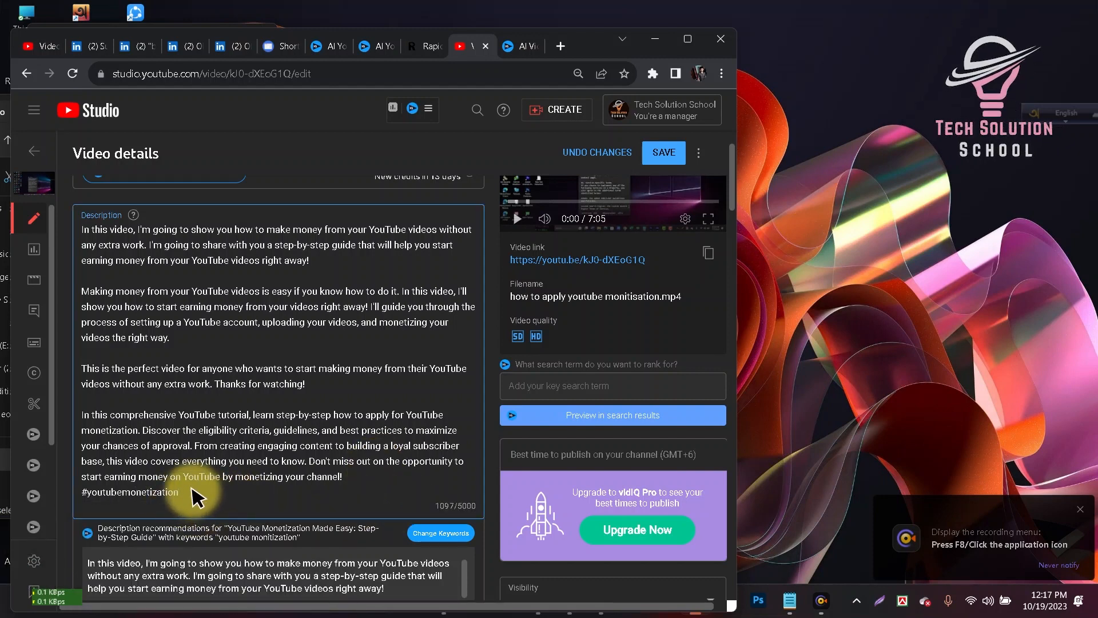
key(Return)
text(#moni)
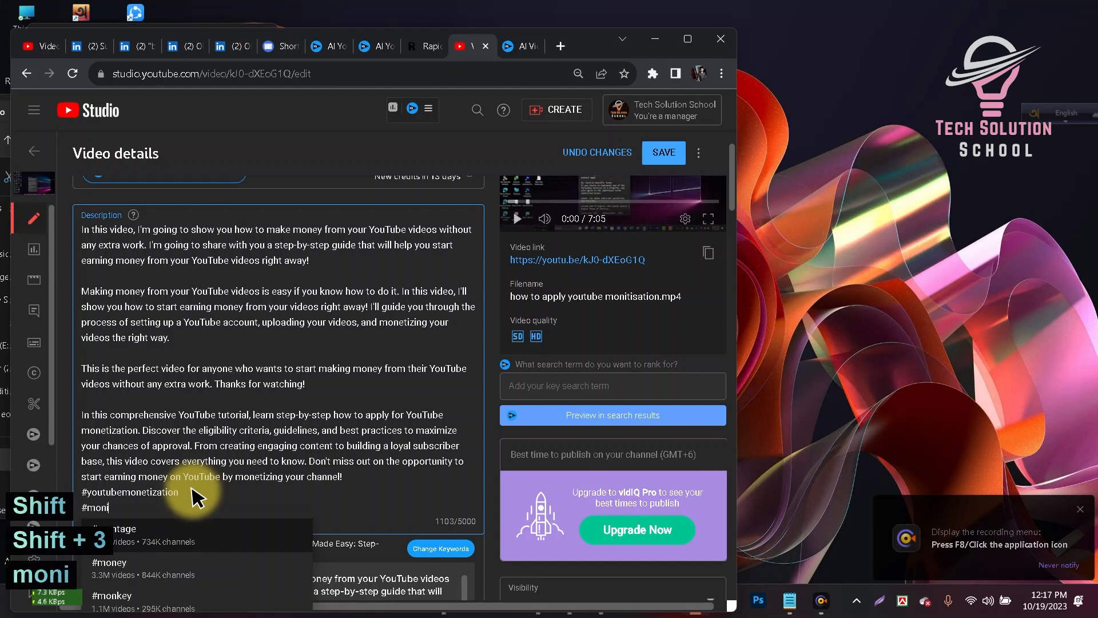
click(150, 607)
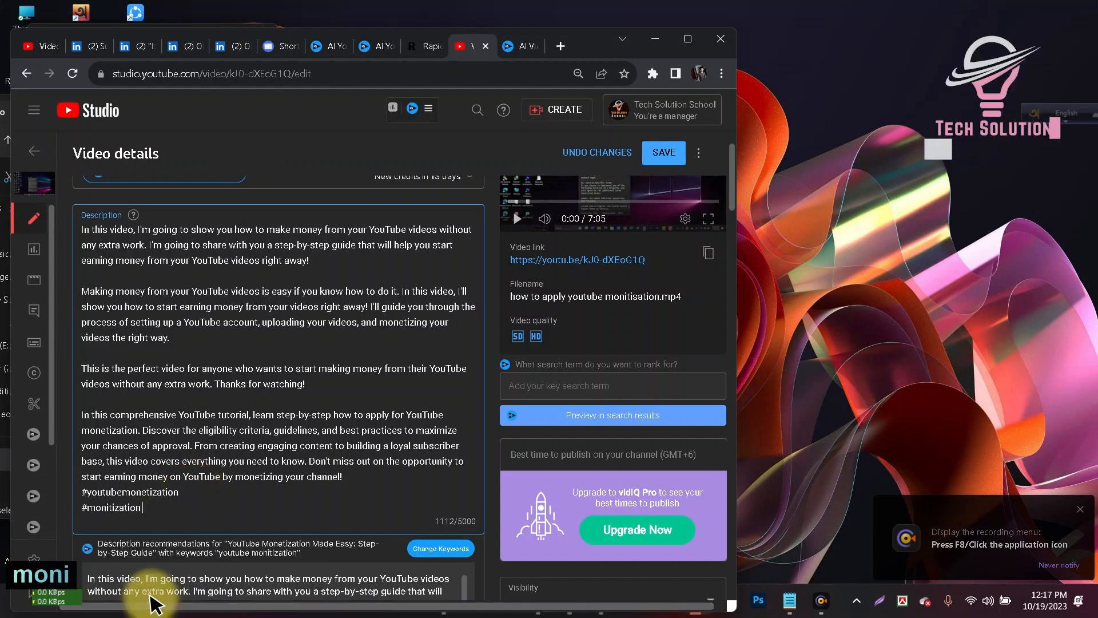
- Add the suggested hashtag #monitizedchannel on a new line at the end of the video description and save the changes
key(Return)
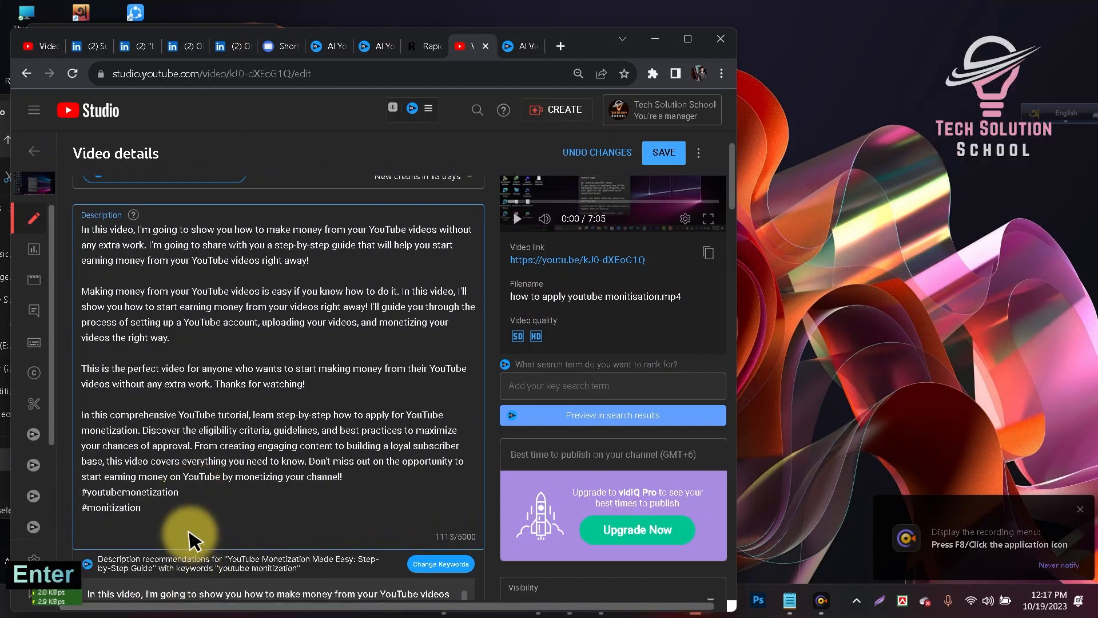
text(#m)
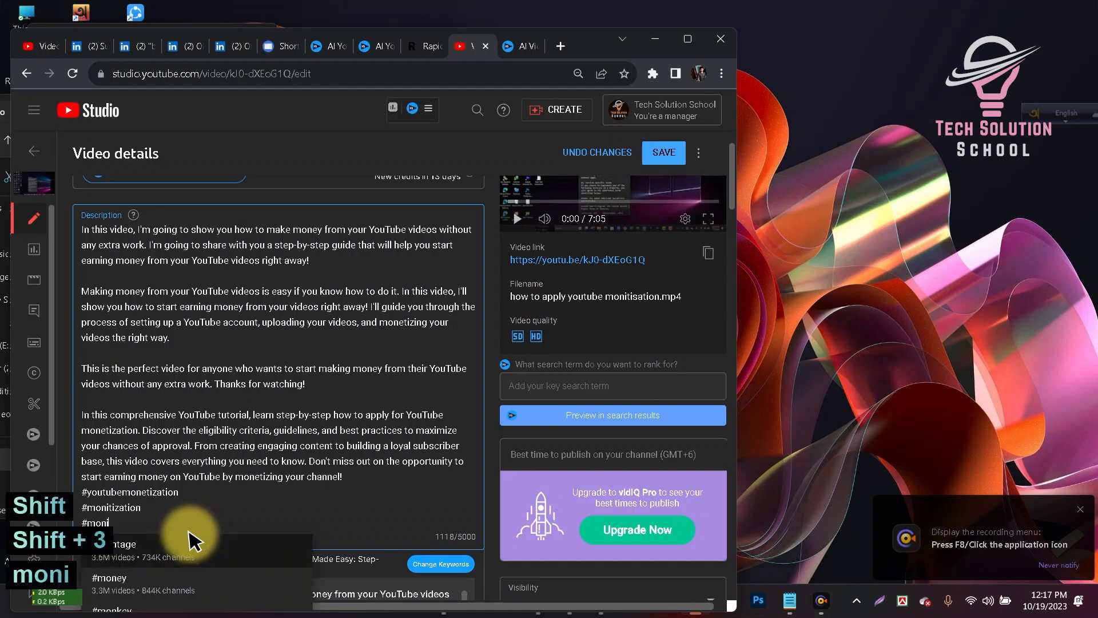
text(oni)
scroll(154, 458, down, 3)
text(ti)
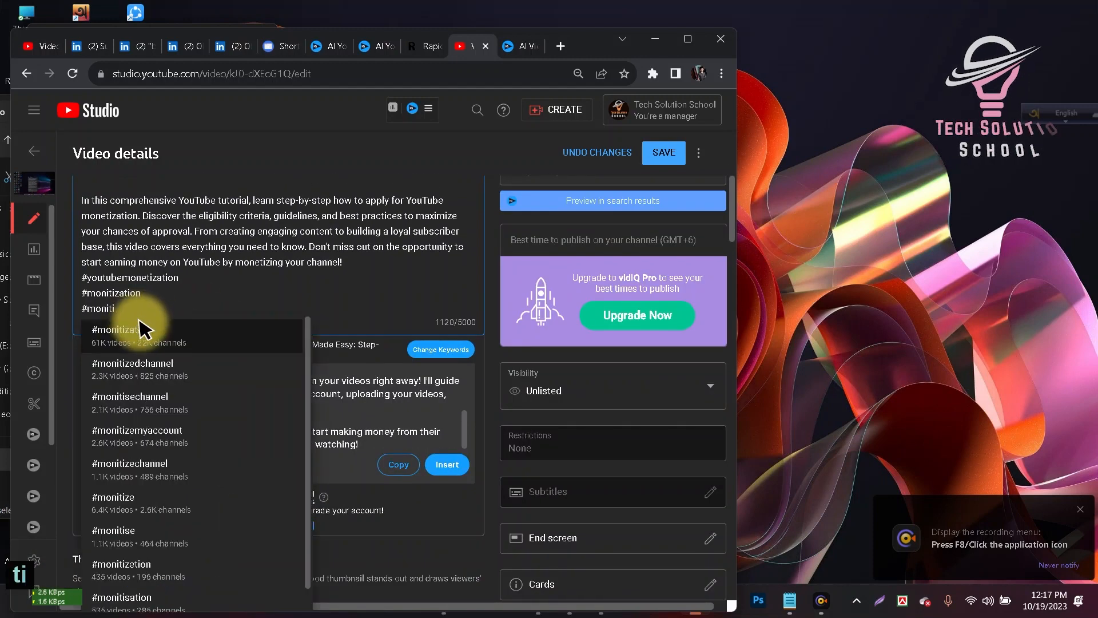
click(151, 369)
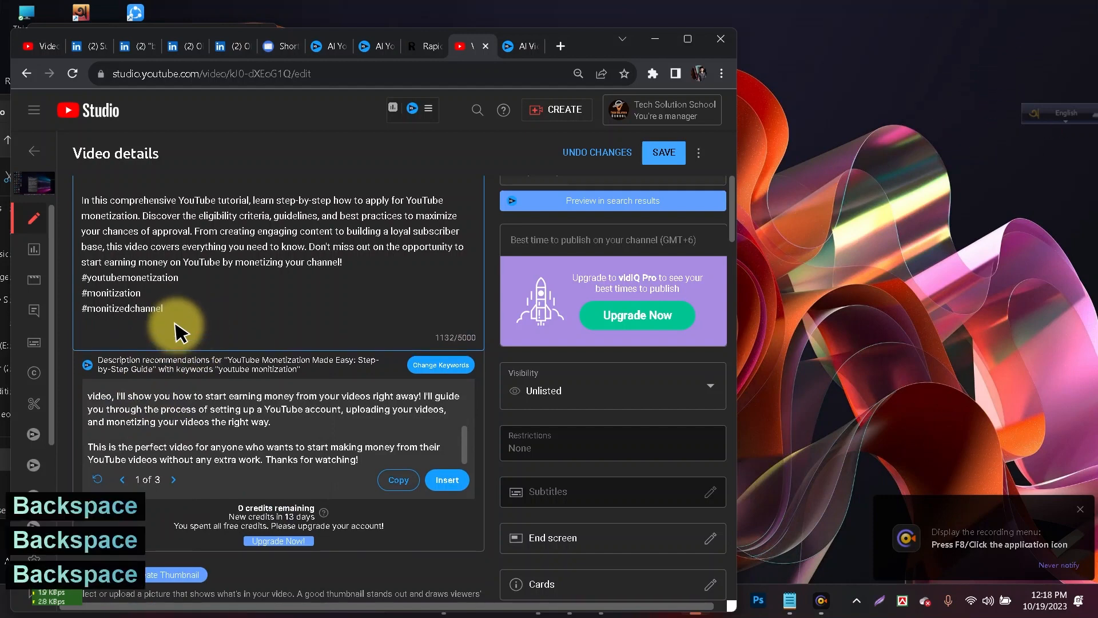
key(BackSpace)
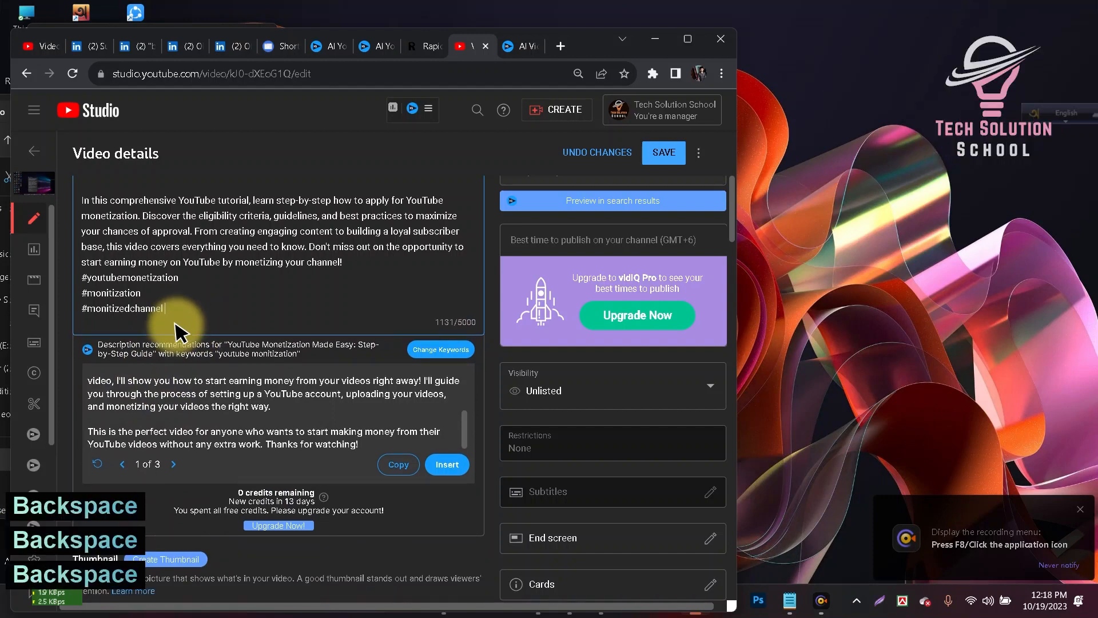
click(664, 154)
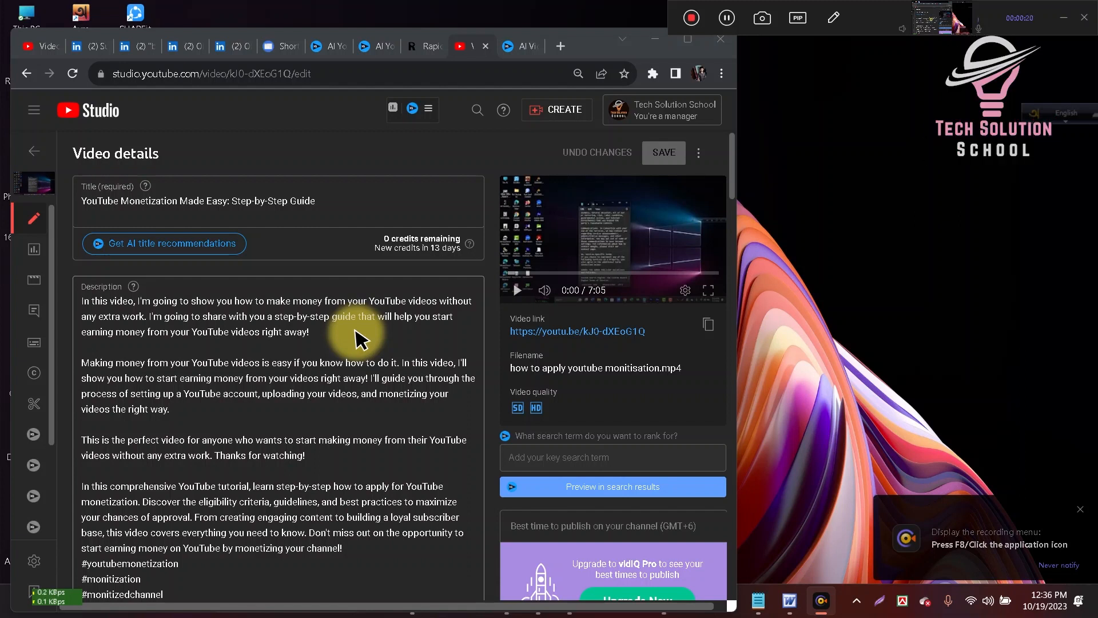
scroll(377, 334, down, 10)
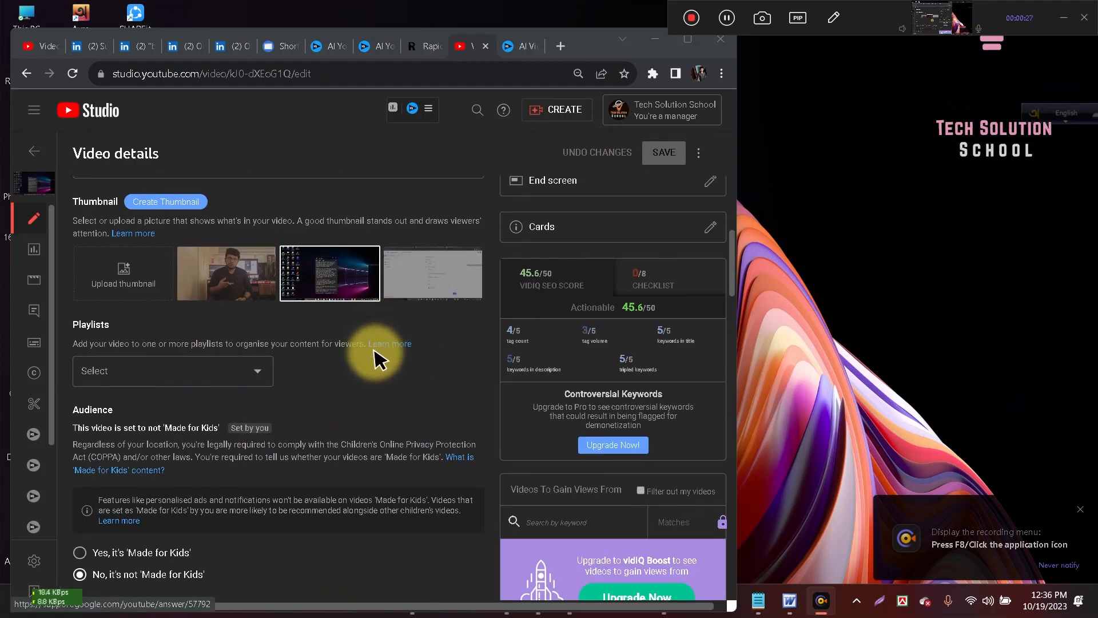
scroll(368, 363, down, 5)
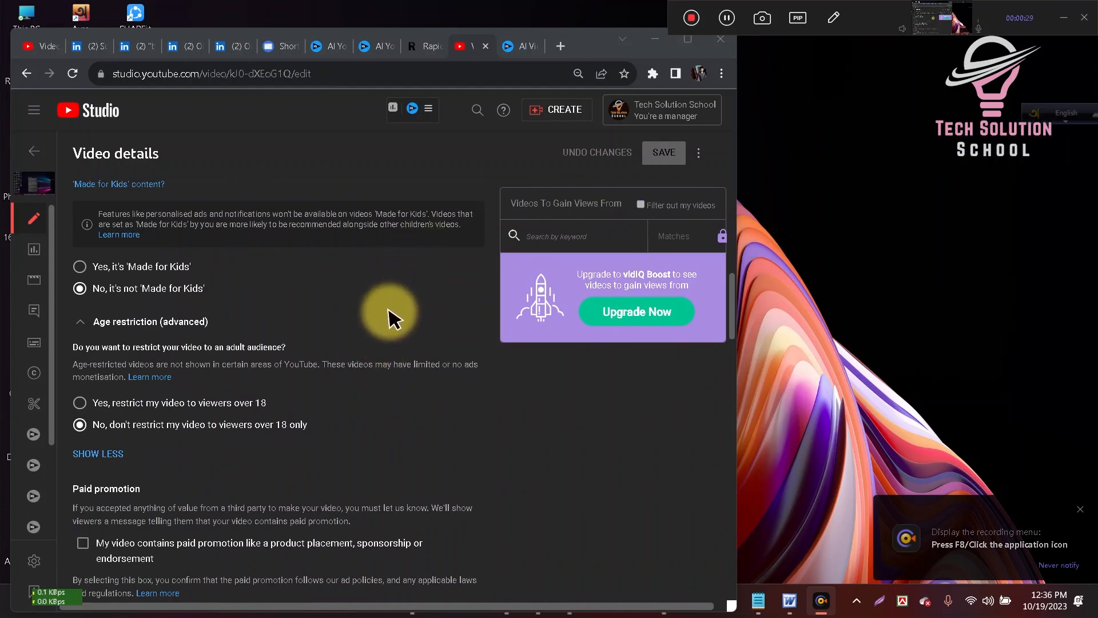
scroll(392, 320, up, 3)
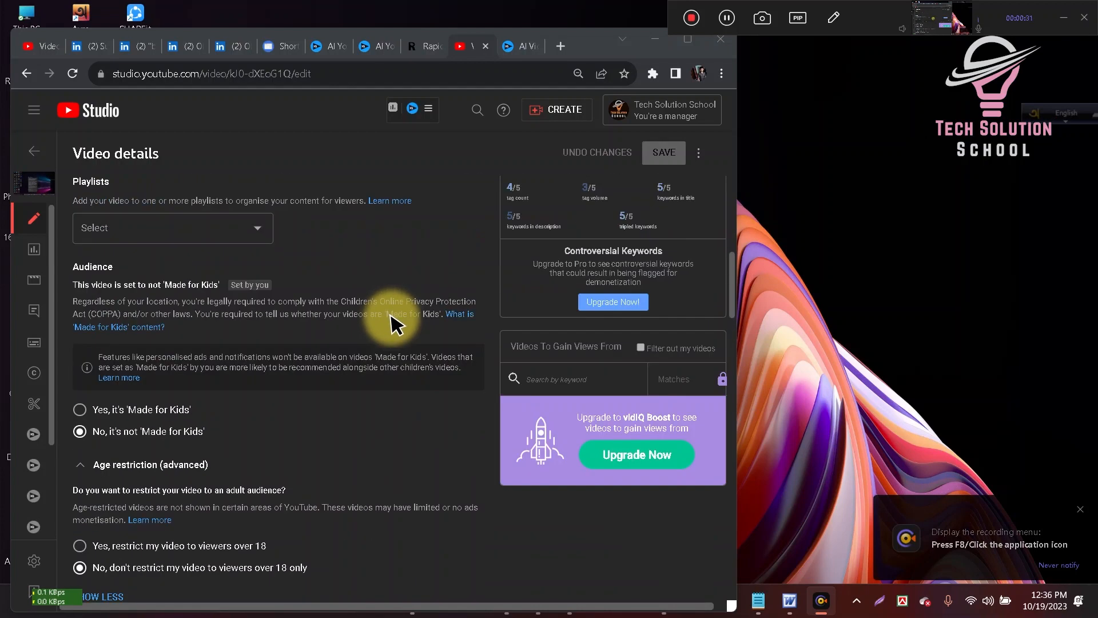